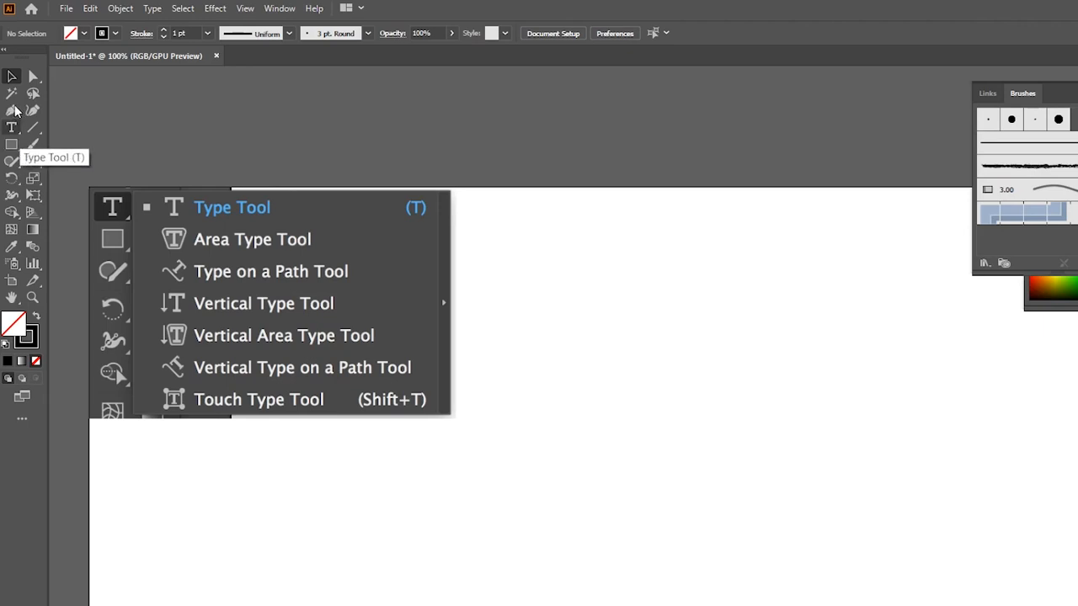
{"action": "left_click", "coordinate": [17, 120]}
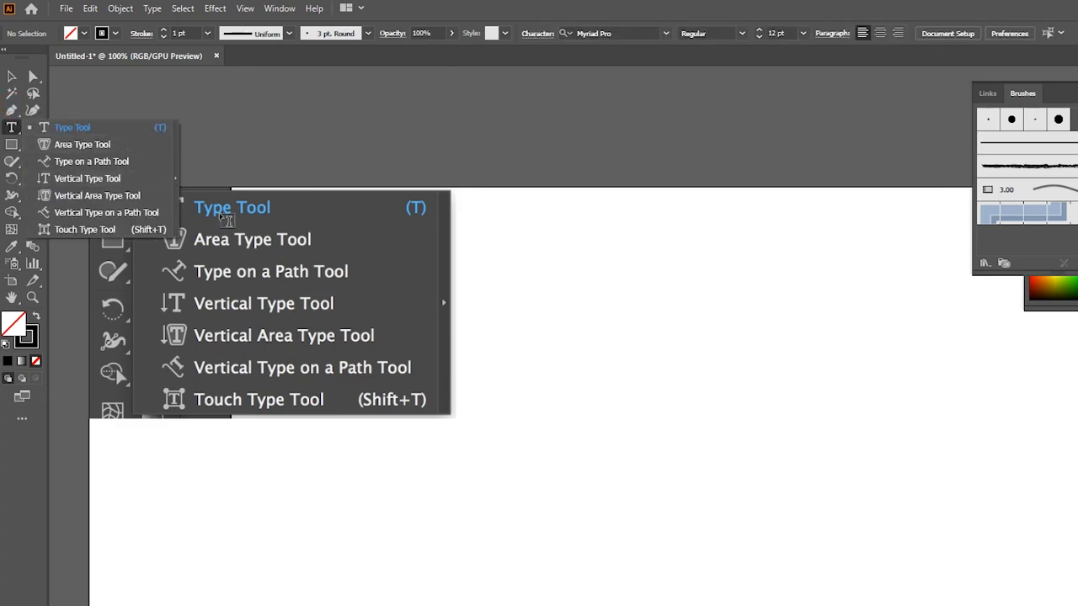
{"action": "left_click", "coordinate": [11, 74]}
{"action": "scroll", "coordinate": [195, 207], "scroll_direction": "up", "scroll_amount": 2}
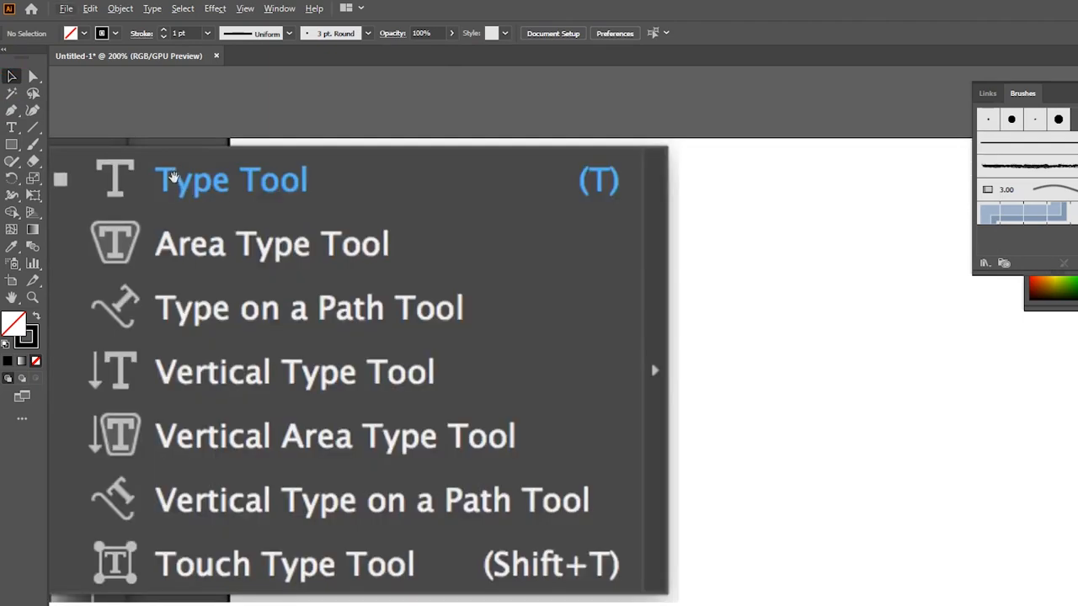
{"action": "left_click_drag", "start_coordinate": [173, 178], "coordinate": [362, 208]}
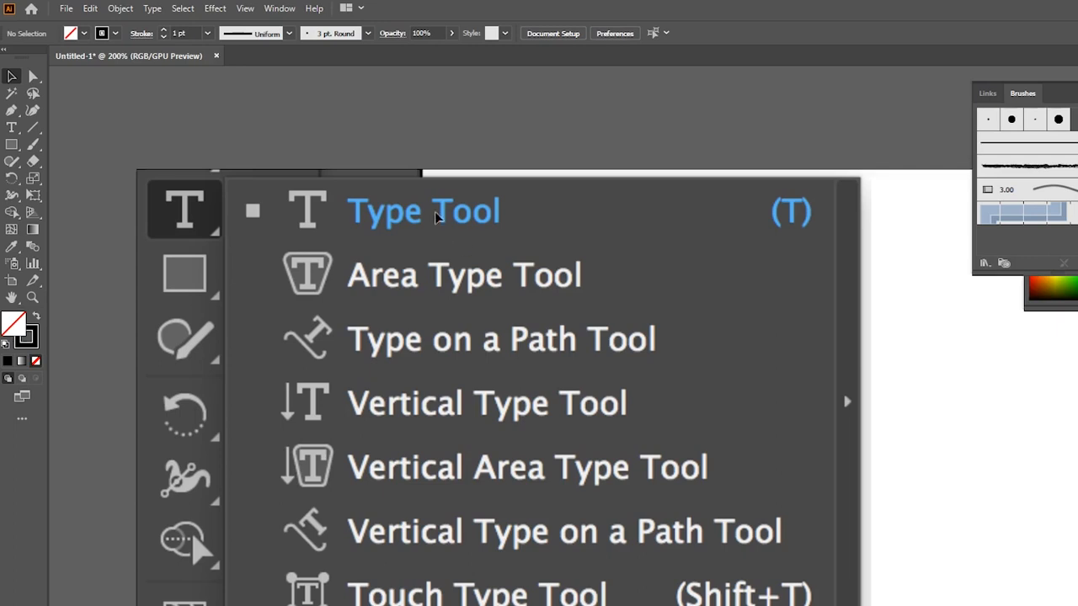
{"action": "left_click_drag", "start_coordinate": [335, 241], "coordinate": [315, 208]}
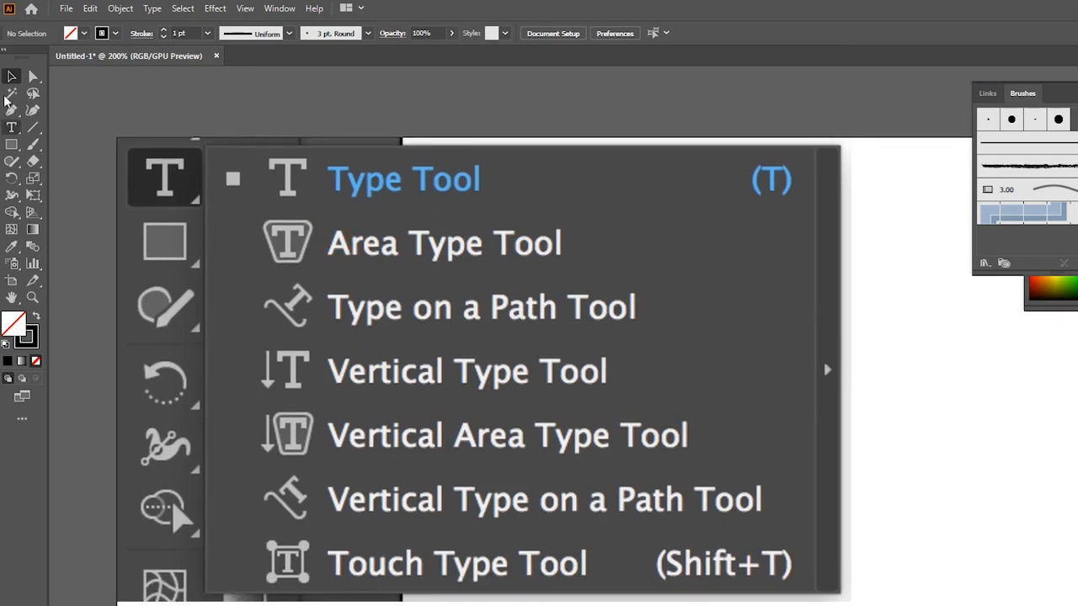
Create a point text object reading "i-expart" below the type tools reference image.
{"action": "left_click", "coordinate": [11, 126]}
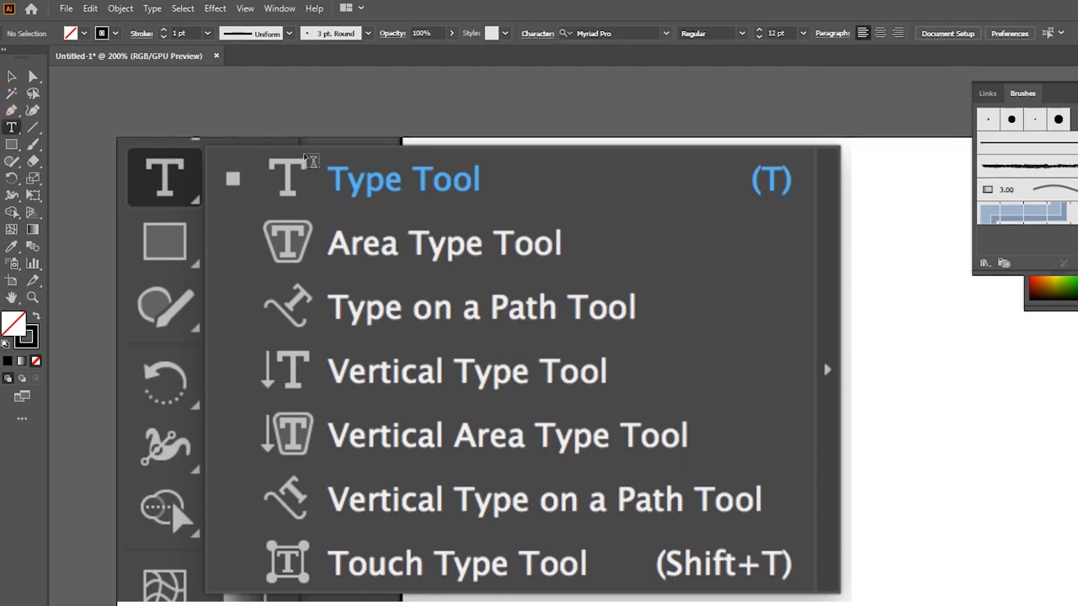
{"action": "scroll", "coordinate": [295, 181], "scroll_direction": "down", "scroll_amount": 3}
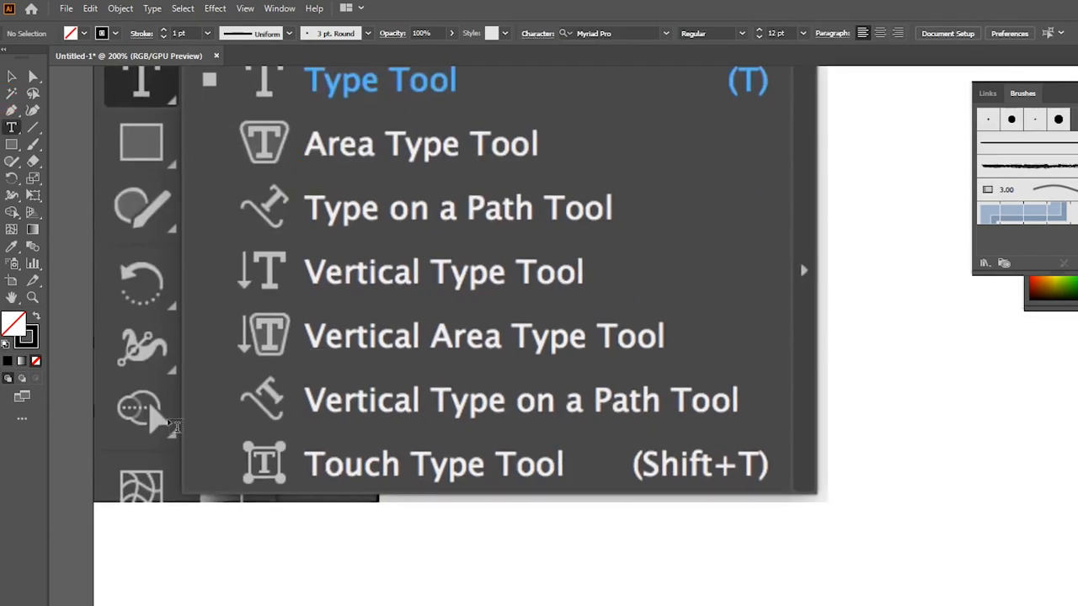
{"action": "scroll", "coordinate": [320, 130], "scroll_direction": "up", "scroll_amount": 1}
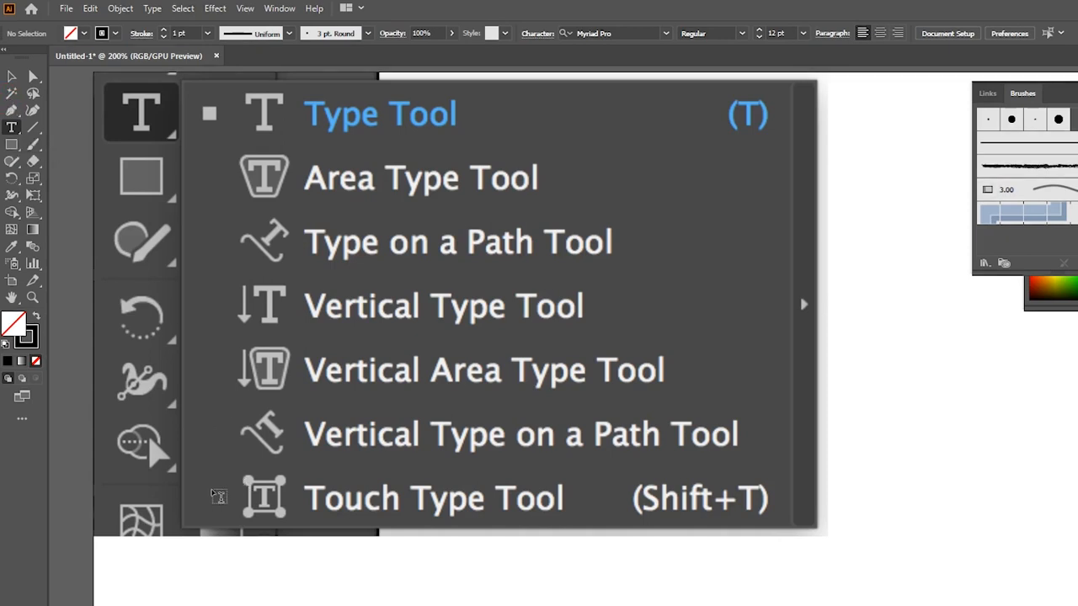
{"action": "left_click", "coordinate": [211, 488]}
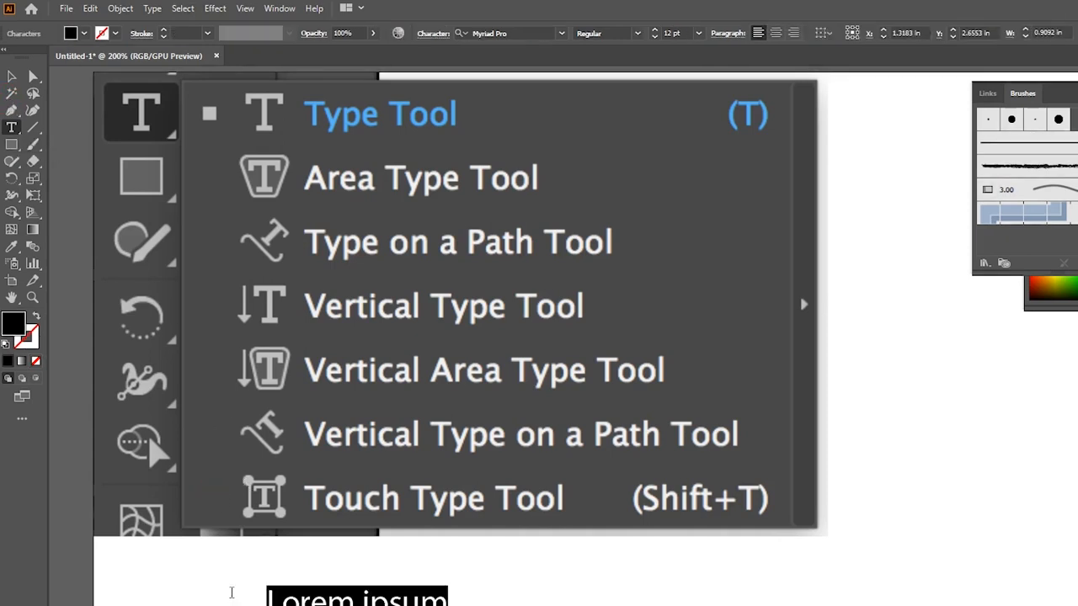
{"action": "type", "text": "i"}
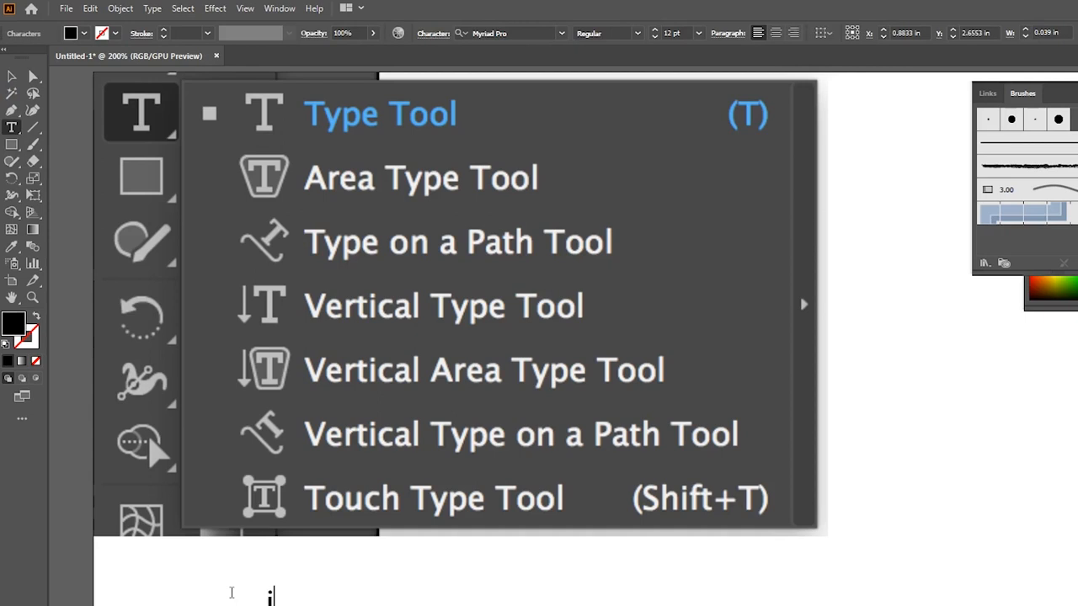
{"action": "key", "text": "BackSpace"}
{"action": "type", "text": "i-expg"}
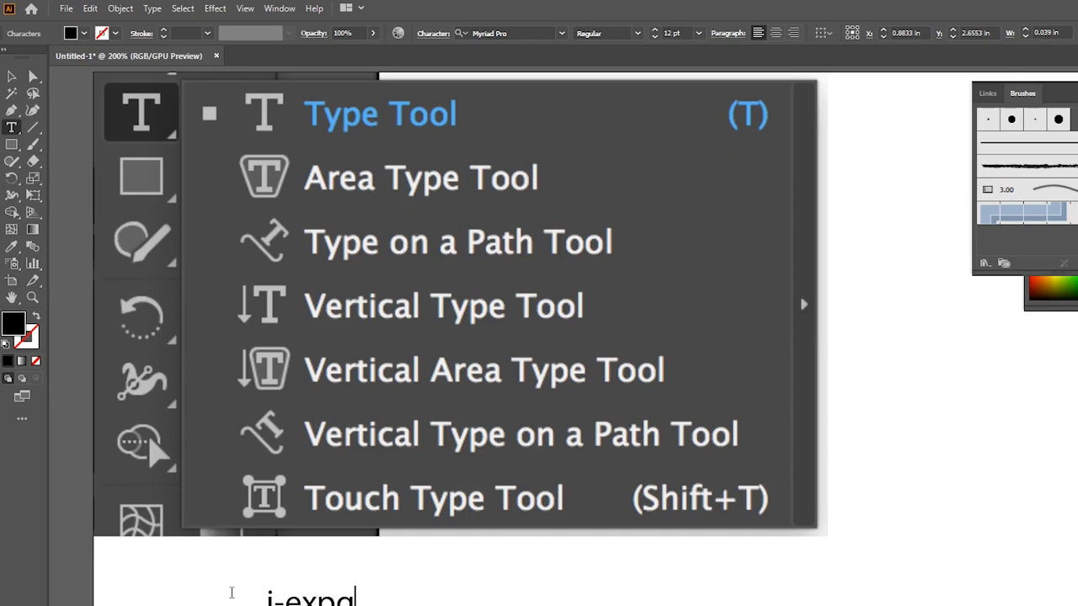
{"action": "key", "text": "BackSpace"}
{"action": "type", "text": "art"}
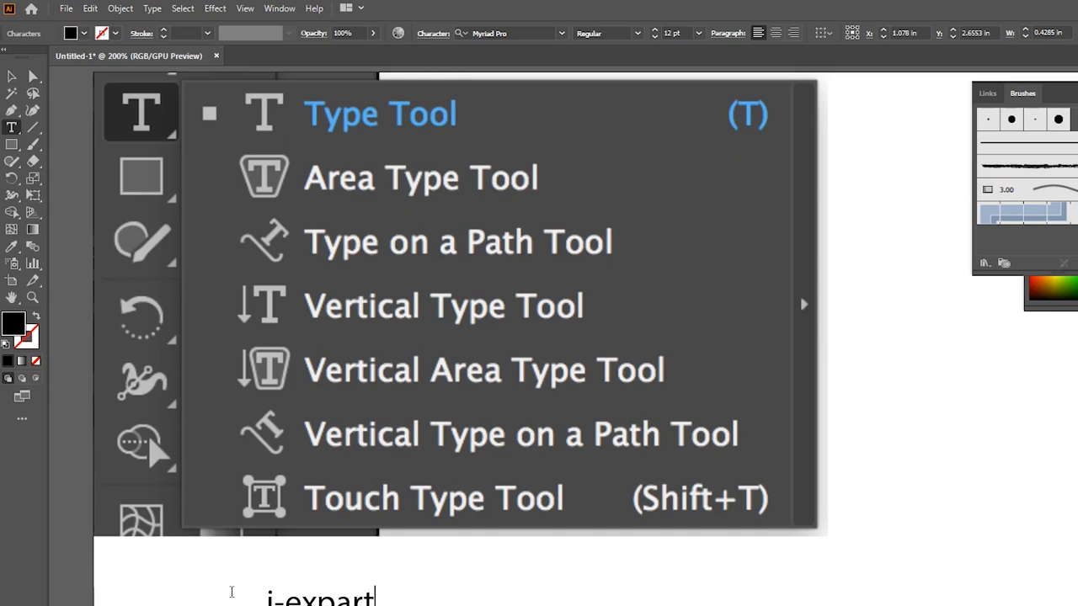
{"action": "left_click", "coordinate": [12, 76]}
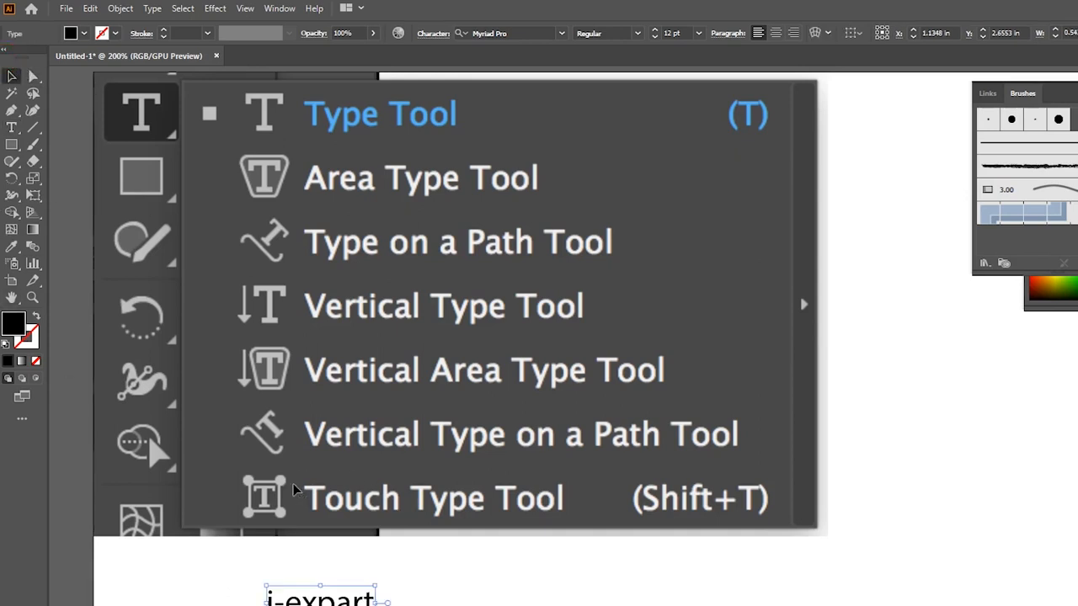
{"action": "left_click_drag", "start_coordinate": [300, 481], "coordinate": [522, 459]}
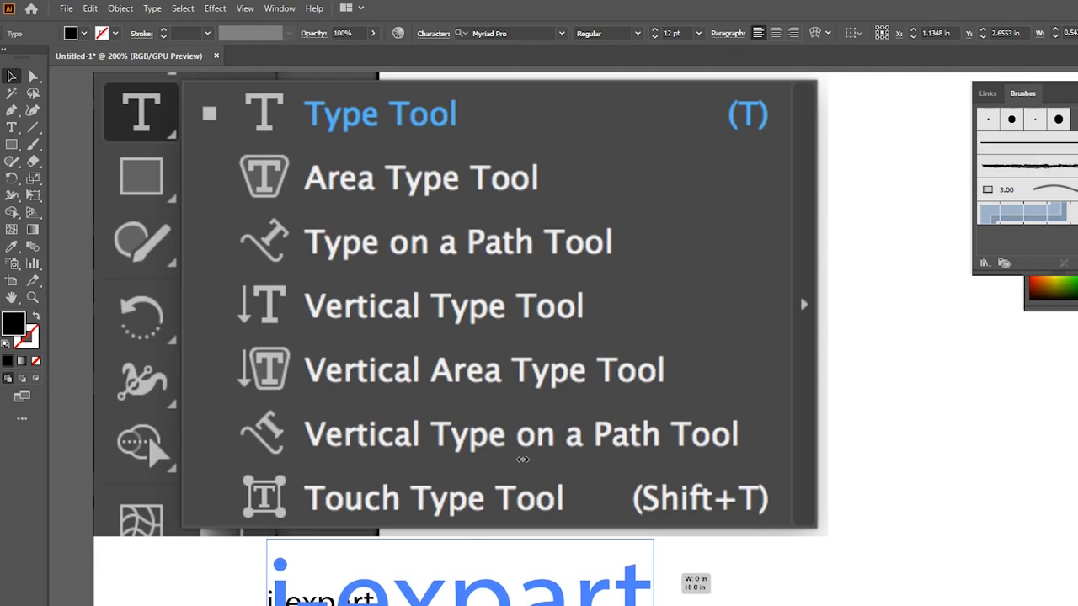
{"action": "left_click_drag", "start_coordinate": [522, 459], "coordinate": [521, 460]}
{"action": "key", "text": "ctrl+z"}
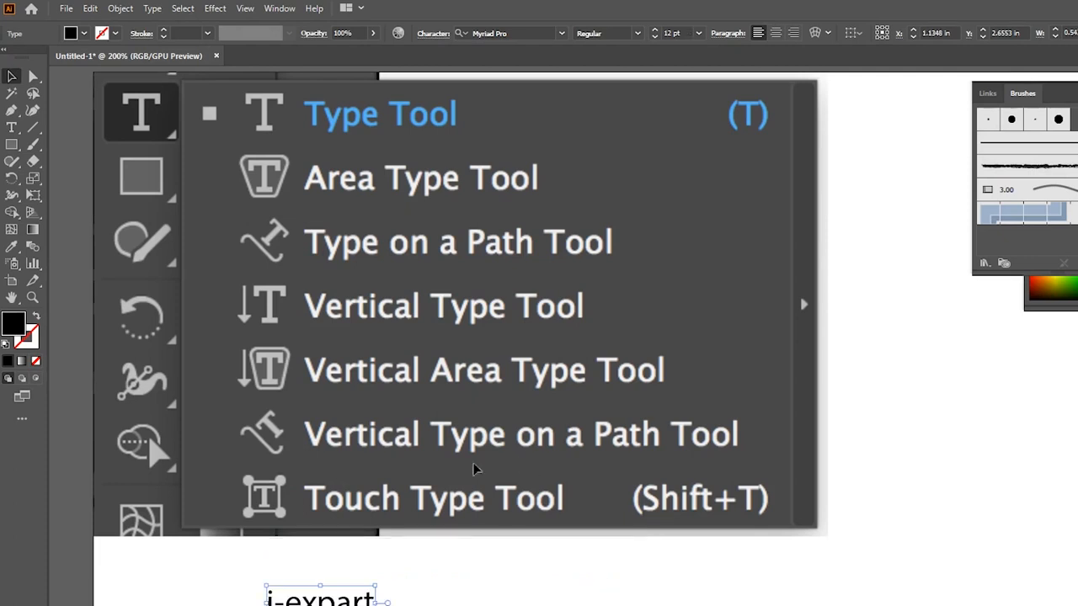
{"action": "left_click_drag", "start_coordinate": [297, 481], "coordinate": [507, 453]}
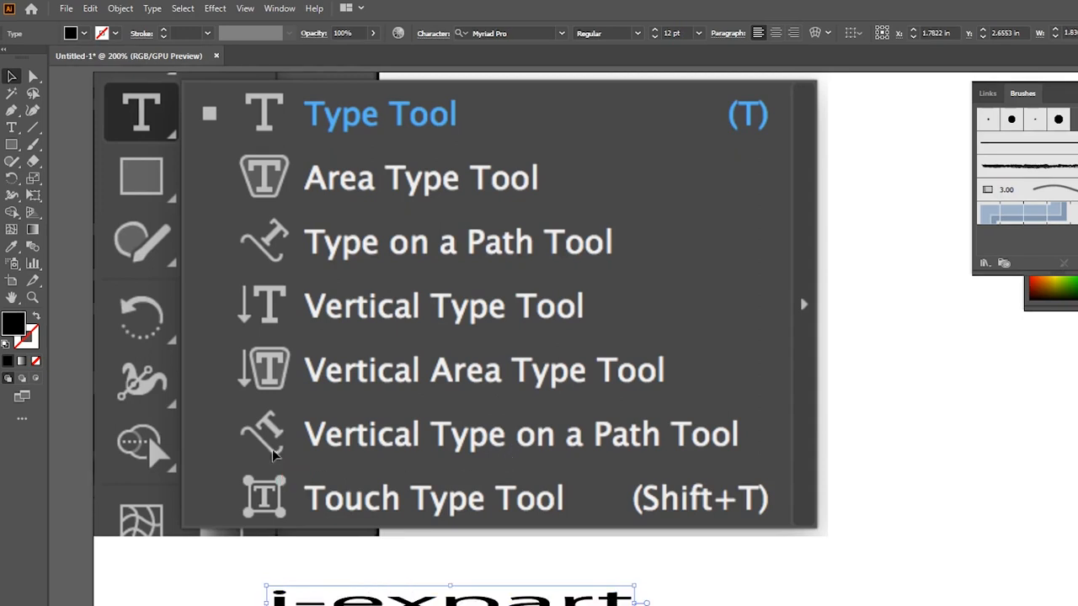
{"action": "key", "text": "ctrl+z"}
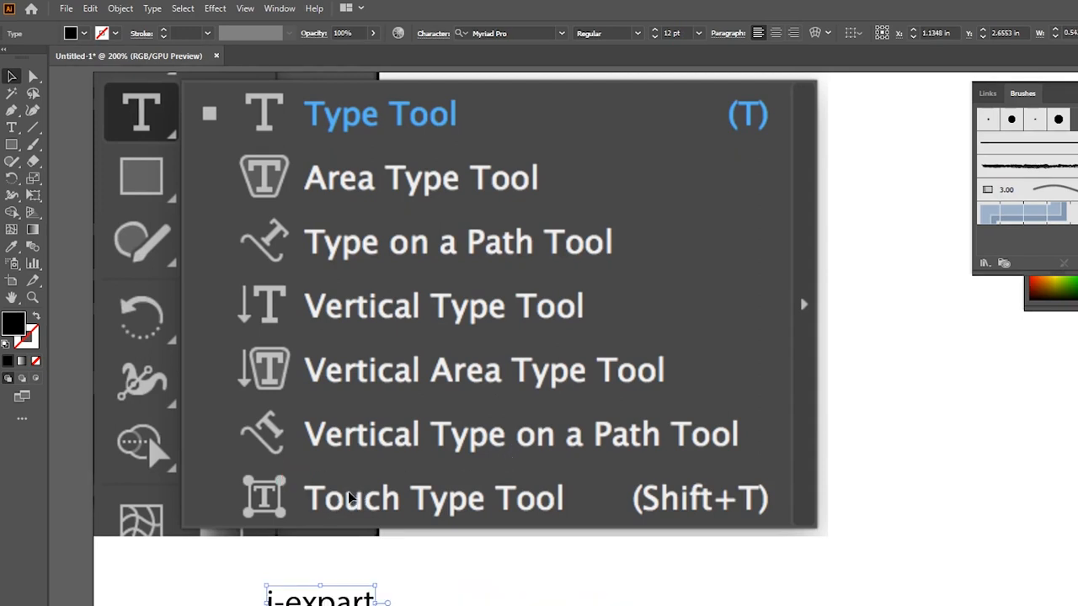
Scale the "i-expart" text up proportionally to about 40.4 pt.
{"action": "left_click_drag", "start_coordinate": [298, 485], "coordinate": [506, 484]}
{"action": "left_click", "coordinate": [536, 482]}
{"action": "left_click", "coordinate": [473, 482]}
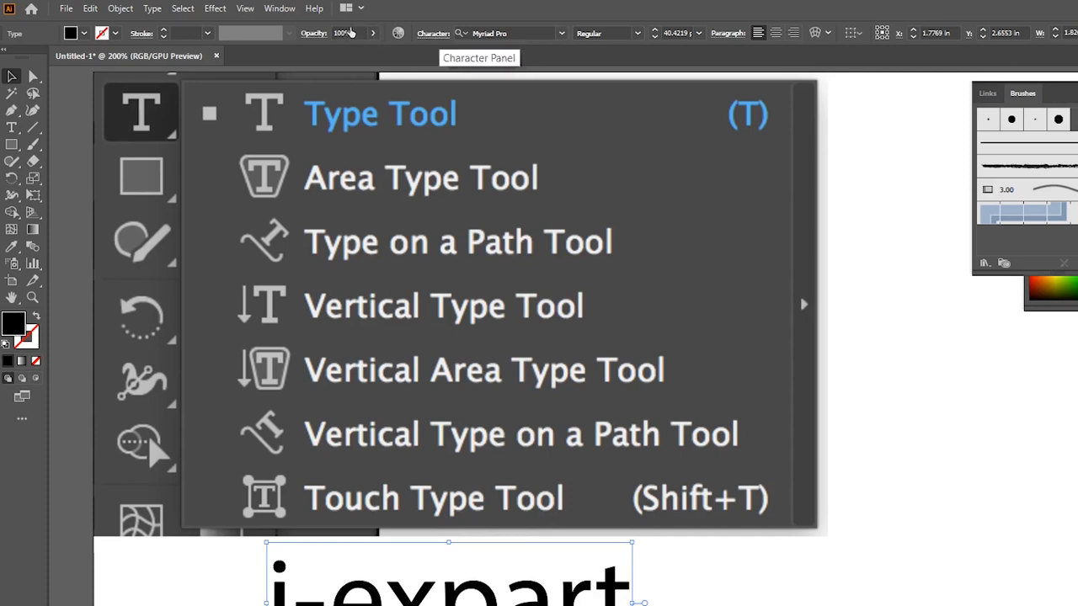
Preview fonts such as Blugie and aaaiight! on the "i-expart" text without applying any of them.
{"action": "left_click", "coordinate": [448, 32]}
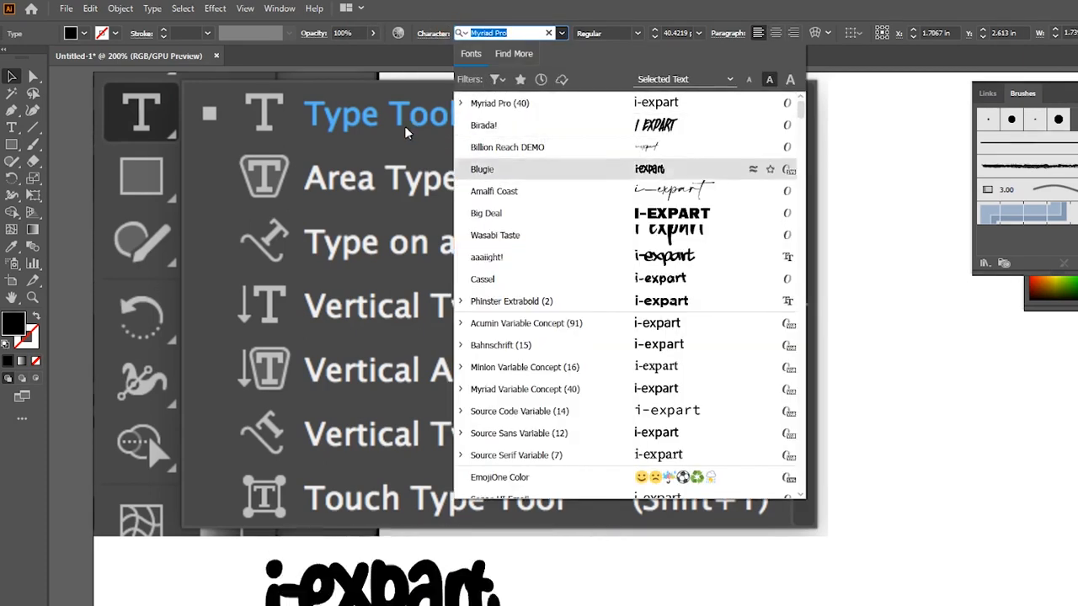
{"action": "key", "text": "Down"}
{"action": "key", "text": "Down"}
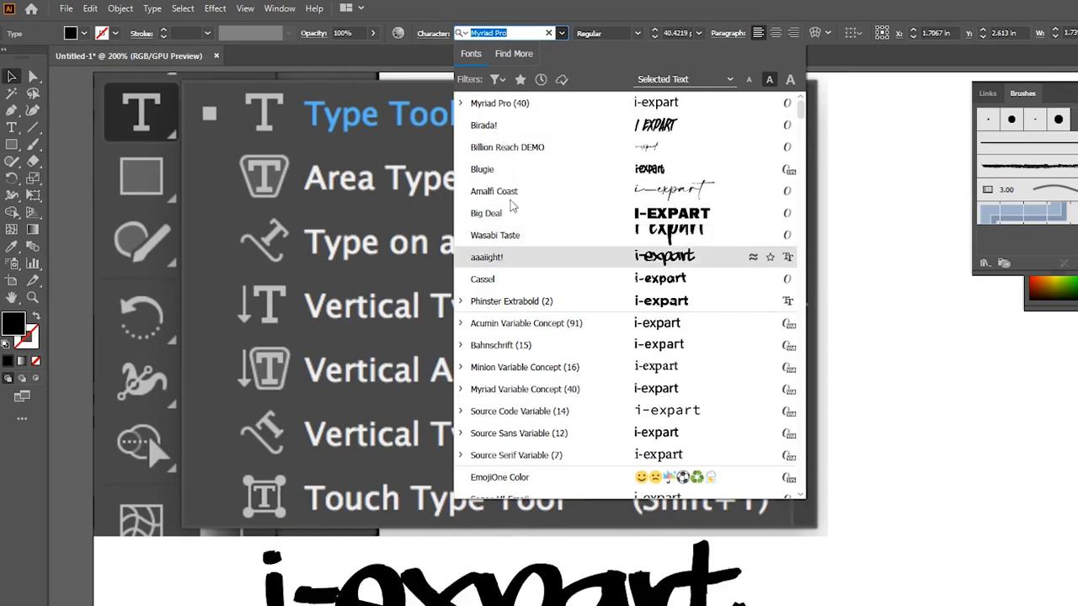
{"action": "left_click", "coordinate": [335, 45]}
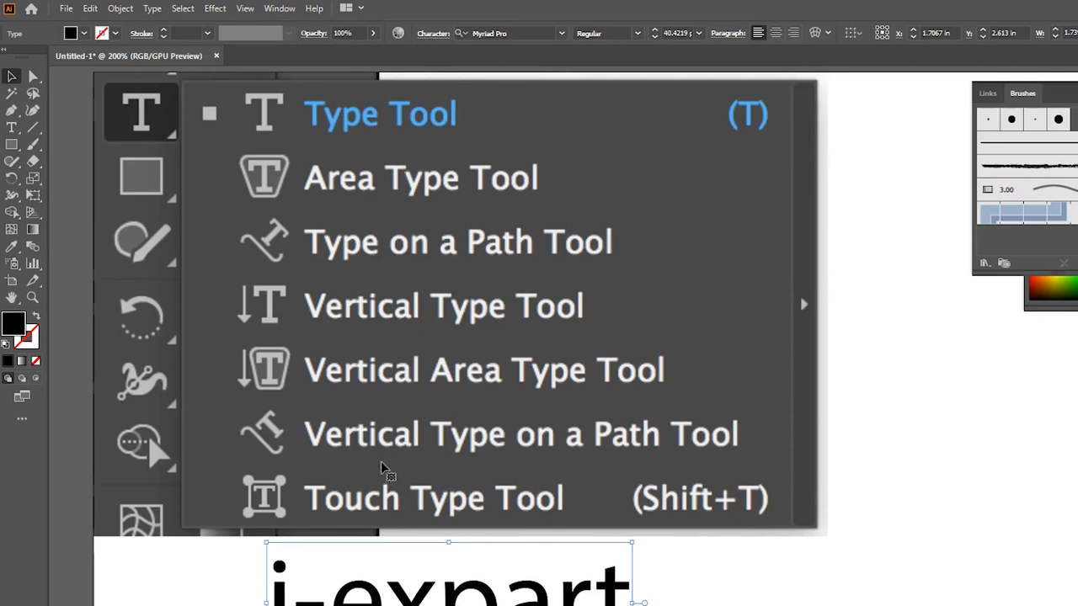
{"action": "left_click", "coordinate": [576, 475]}
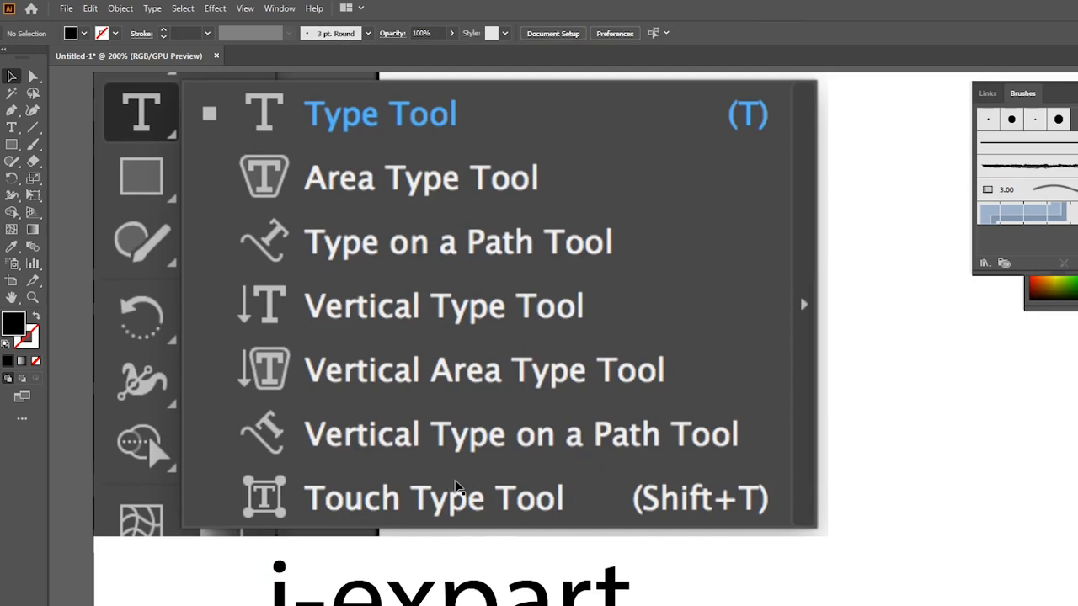
{"action": "left_click", "coordinate": [448, 483]}
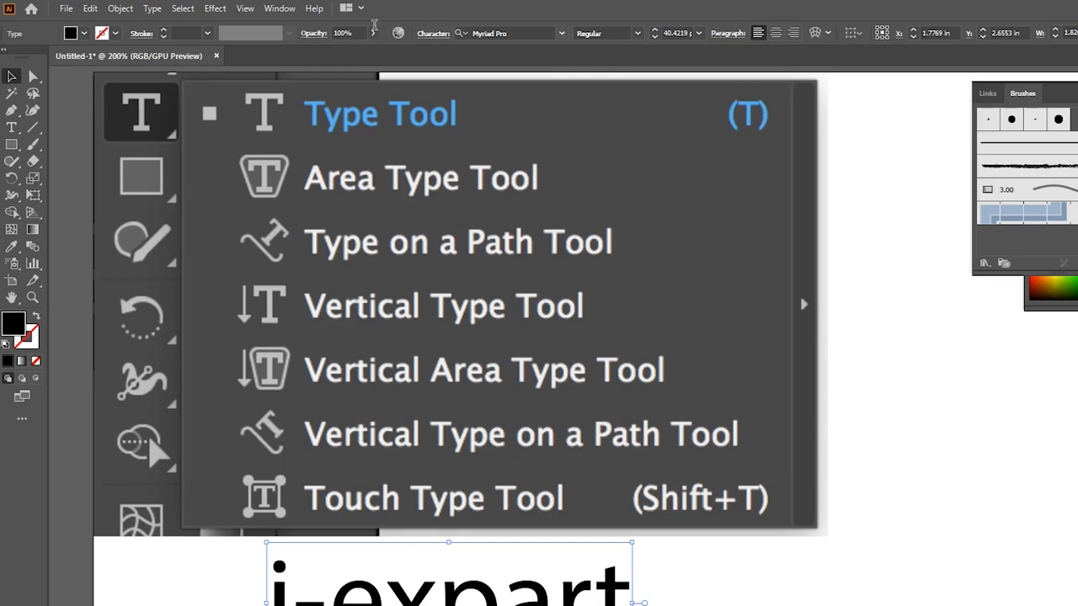
Try successive font families from Myriad Pro through OCR A Std on the "i-expart" text, and open a new web browser tab.
{"action": "left_click", "coordinate": [454, 33]}
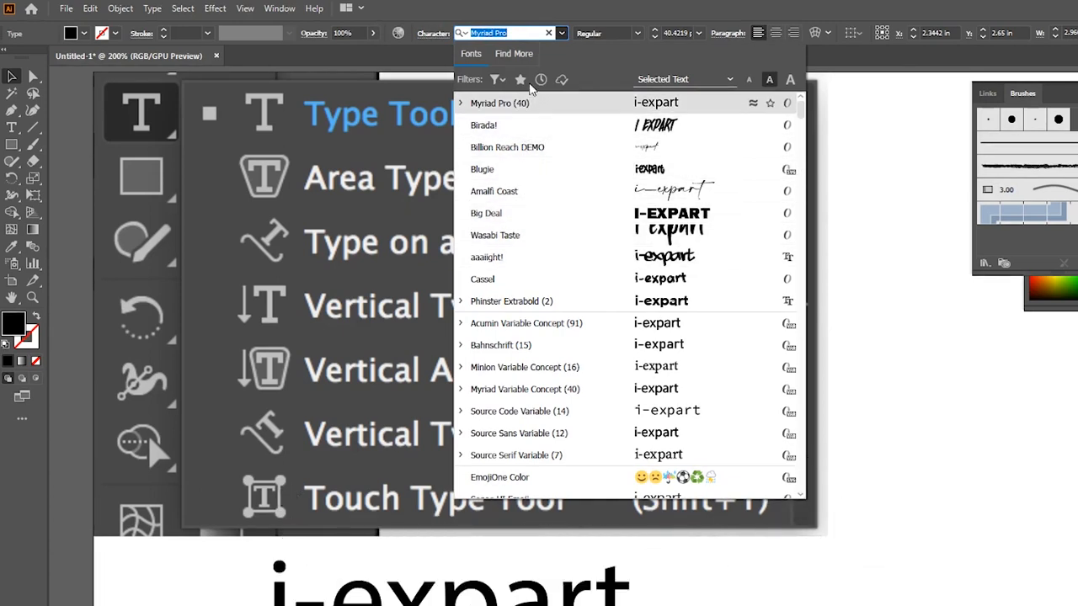
{"action": "key", "text": "Escape"}
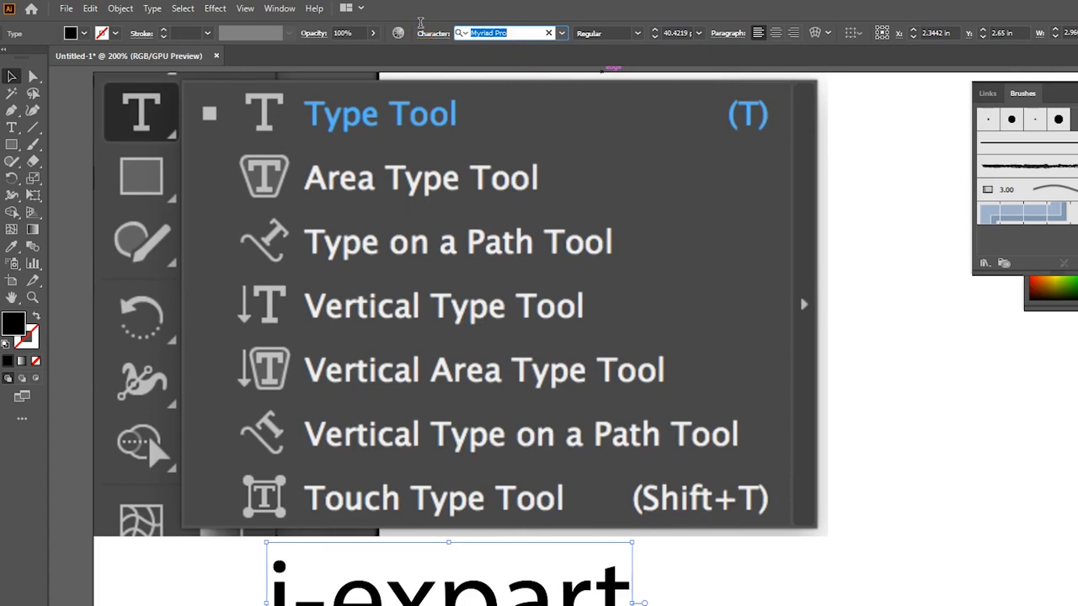
{"action": "key", "text": "Down"}
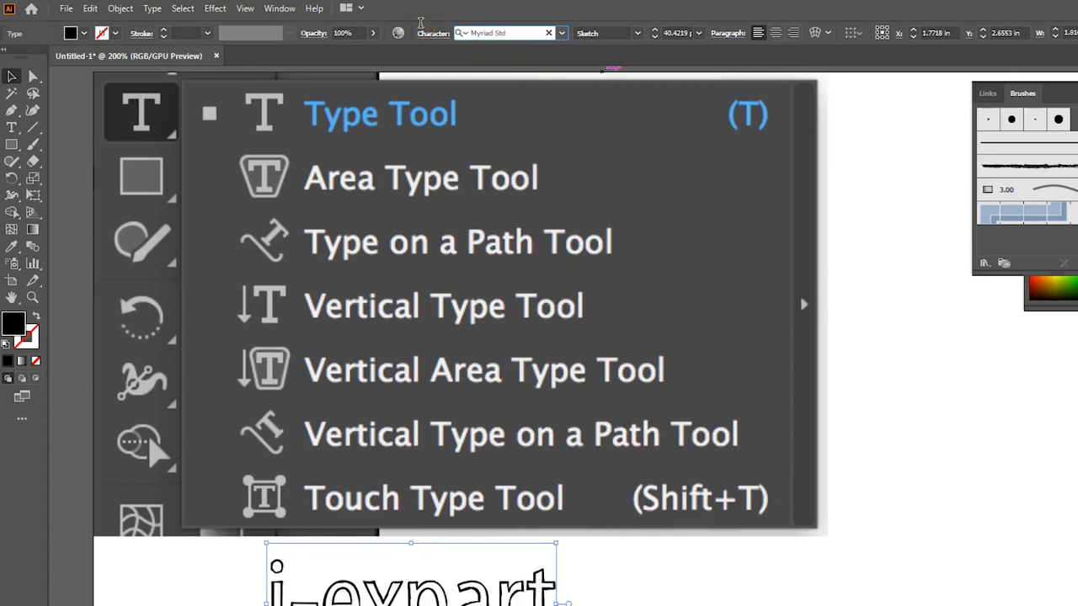
{"action": "key", "text": "Down"}
{"action": "key", "text": "Down"}
{"action": "key", "text": "Down"}
{"action": "key", "text": "Down"}
{"action": "key", "text": "Down"}
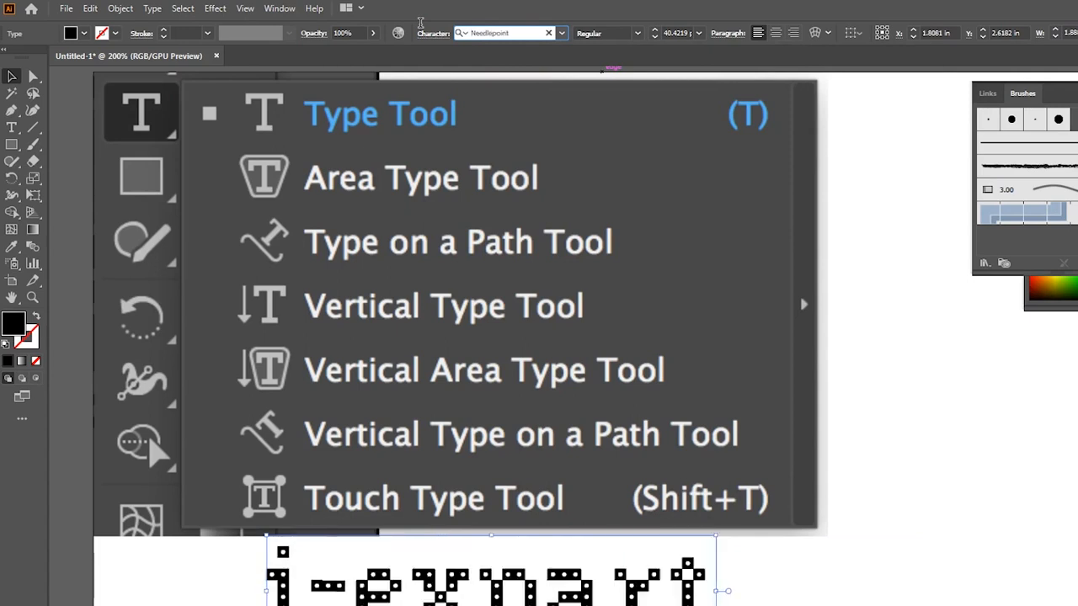
{"action": "key", "text": "Down"}
{"action": "key", "text": "Down"}
{"action": "key", "text": "Down"}
{"action": "key", "text": "Down"}
{"action": "key", "text": "Down"}
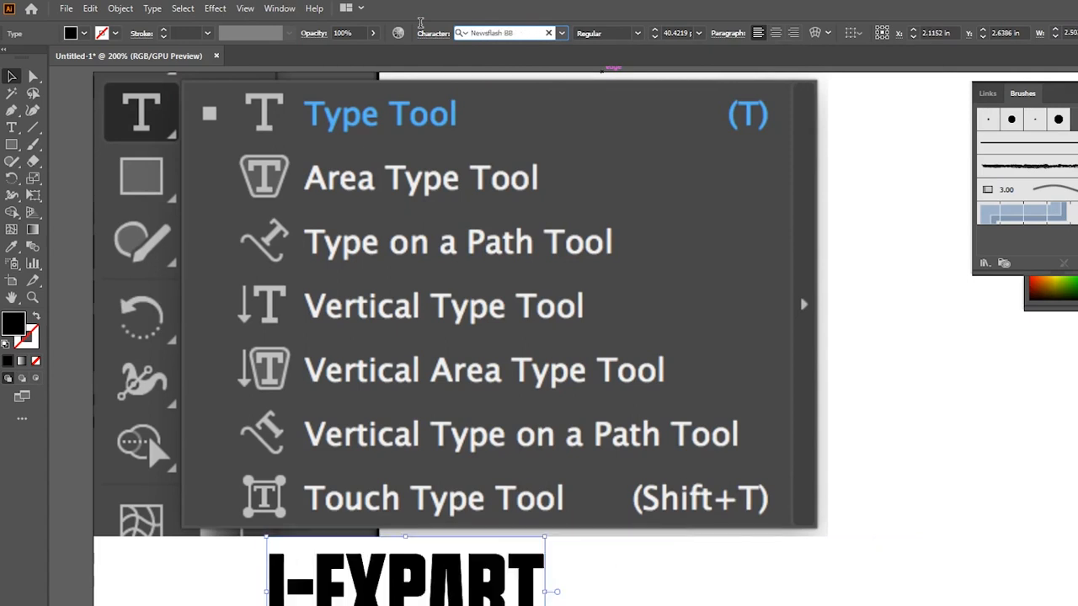
{"action": "key", "text": "Down"}
{"action": "key", "text": "Down"}
{"action": "key", "text": "Down"}
{"action": "key", "text": "Down"}
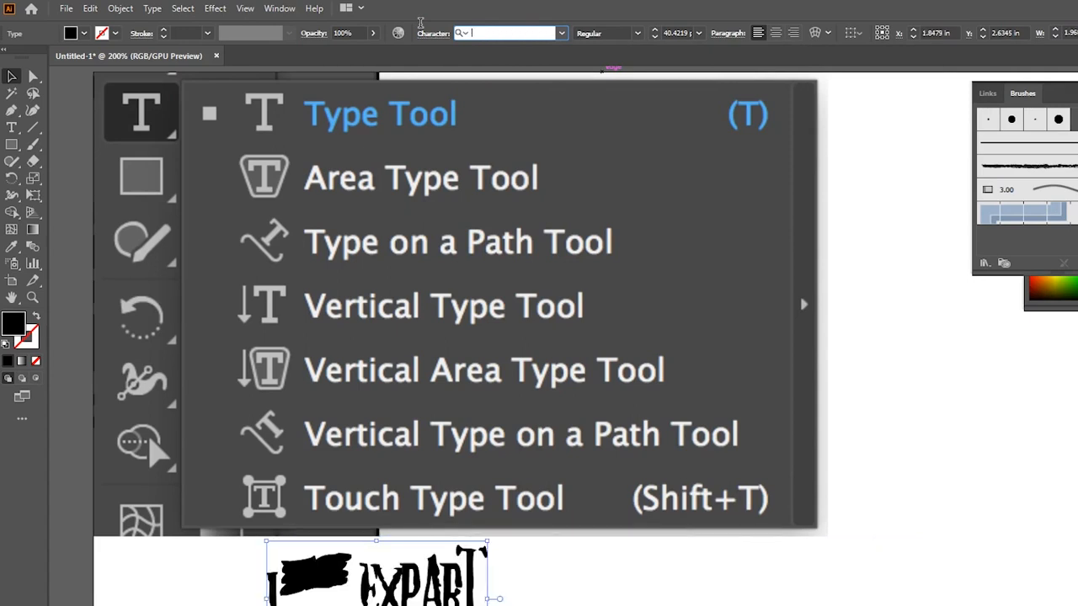
{"action": "key", "text": "Down"}
{"action": "key", "text": "Down"}
{"action": "key", "text": "Down"}
{"action": "key", "text": "Down"}
{"action": "key", "text": "Down"}
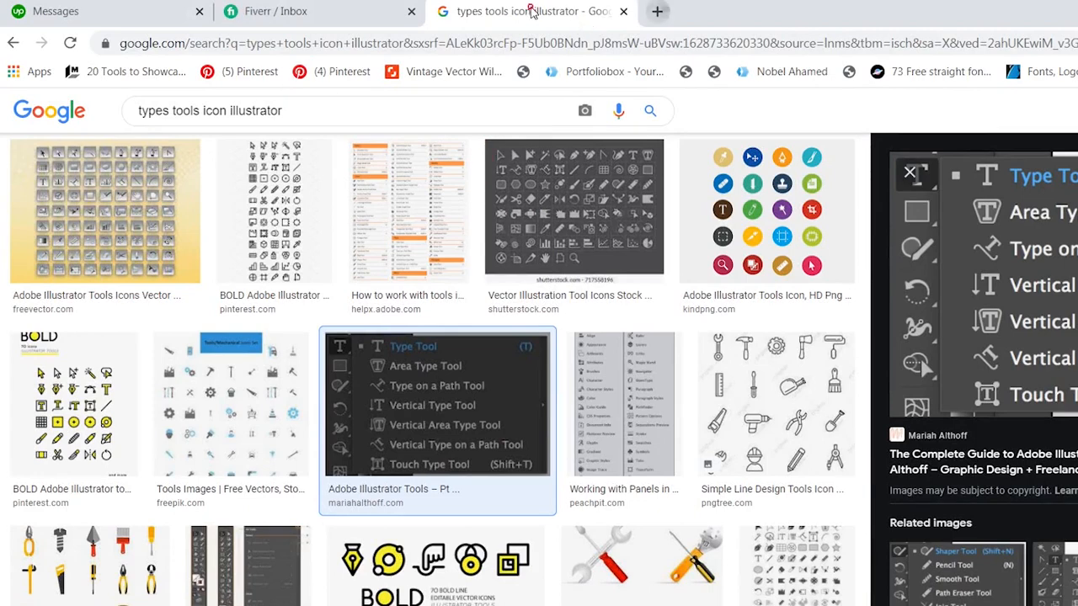
{"action": "key", "text": "ctrl+t"}
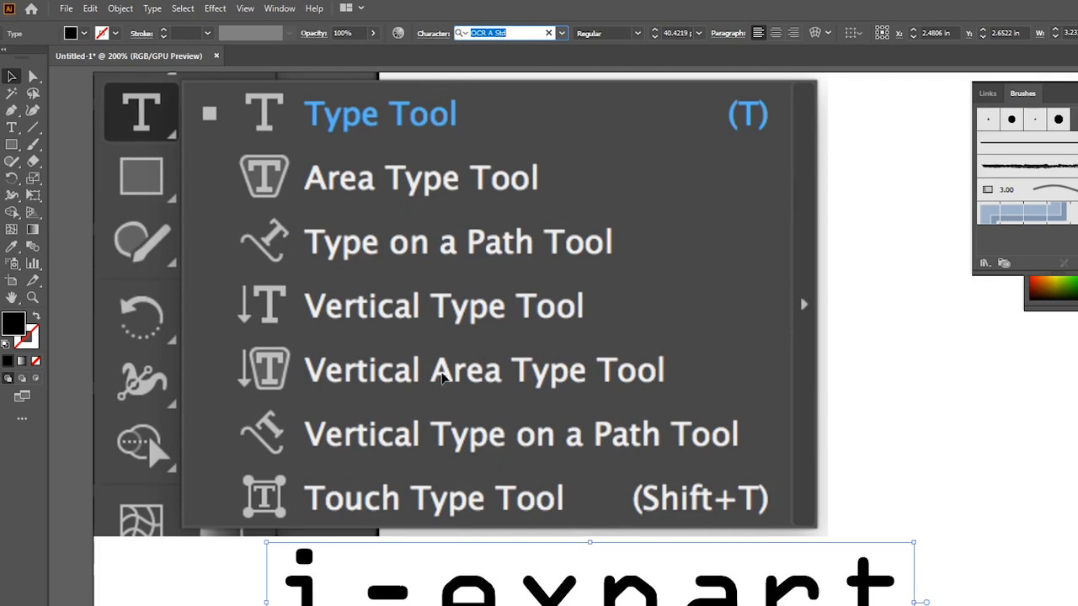
Set the "i-expart" text's font to Acumin Variable Concept in the ExtraCondensed UltraBlack style.
{"action": "left_click", "coordinate": [471, 371]}
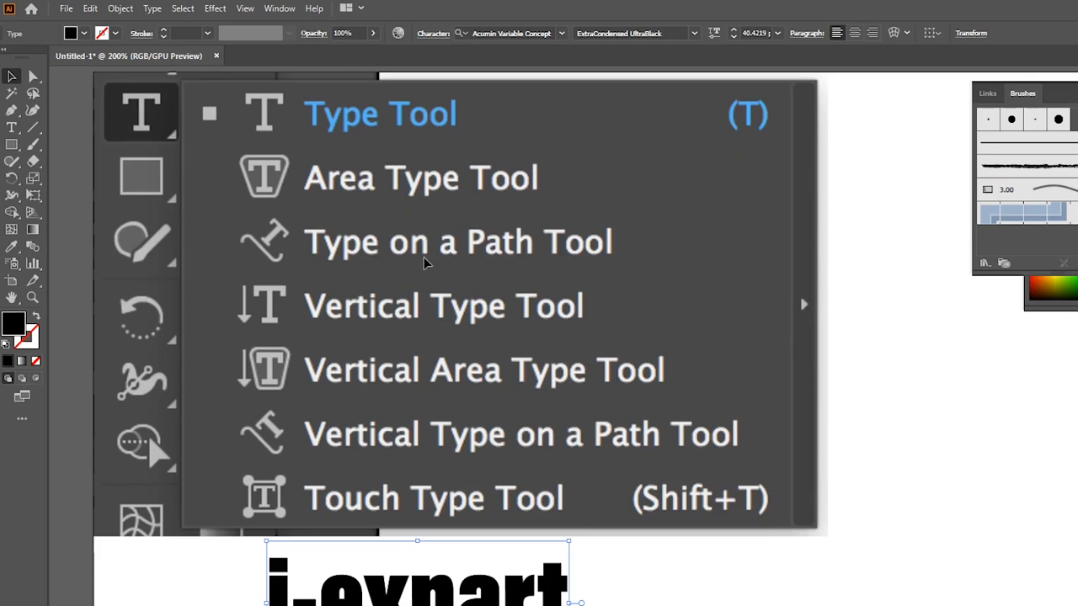
Draw an unfilled rectangle about 1.43 by 0.28 in with a red outline around the Type Tool entry in the reference image.
{"action": "left_click", "coordinate": [12, 144]}
{"action": "left_click", "coordinate": [12, 144]}
{"action": "left_click_drag", "start_coordinate": [287, 82], "coordinate": [573, 137]}
{"action": "double_click", "coordinate": [27, 337]}
{"action": "left_click", "coordinate": [649, 315]}
{"action": "left_click", "coordinate": [825, 292]}
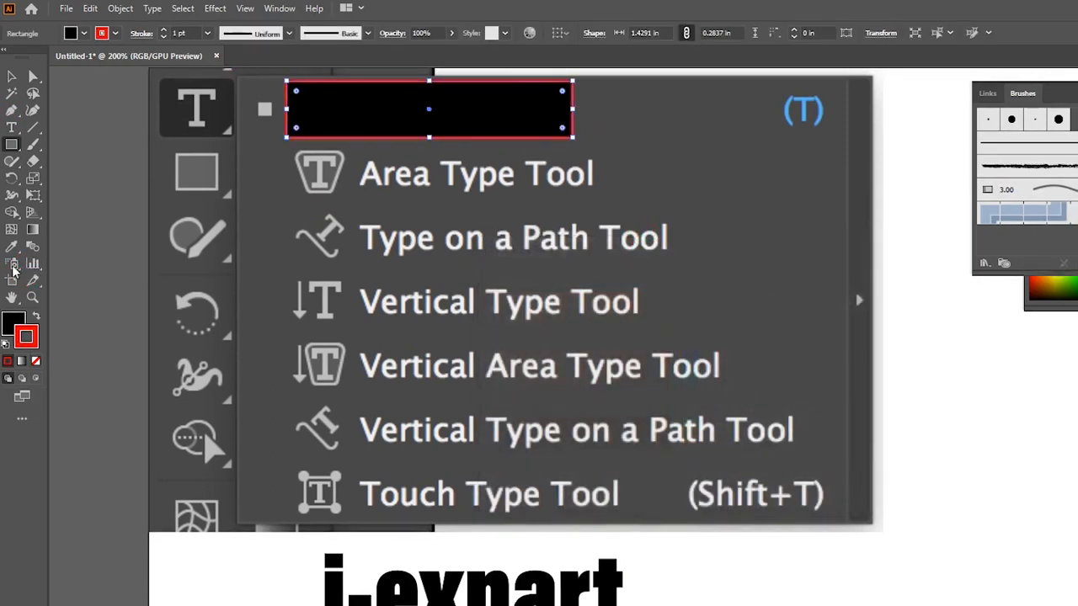
{"action": "left_click", "coordinate": [12, 322]}
{"action": "left_click", "coordinate": [36, 361]}
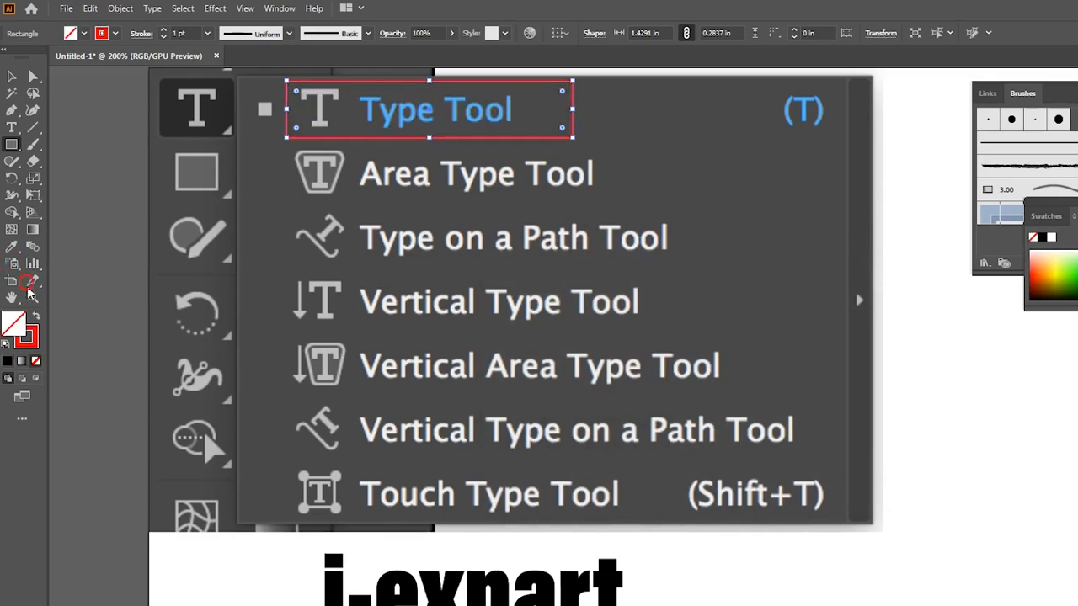
{"action": "left_click", "coordinate": [11, 76]}
{"action": "left_click", "coordinate": [484, 160]}
{"action": "left_click_drag", "start_coordinate": [491, 149], "coordinate": [487, 162]}
{"action": "left_click_drag", "start_coordinate": [476, 245], "coordinate": [426, 212]}
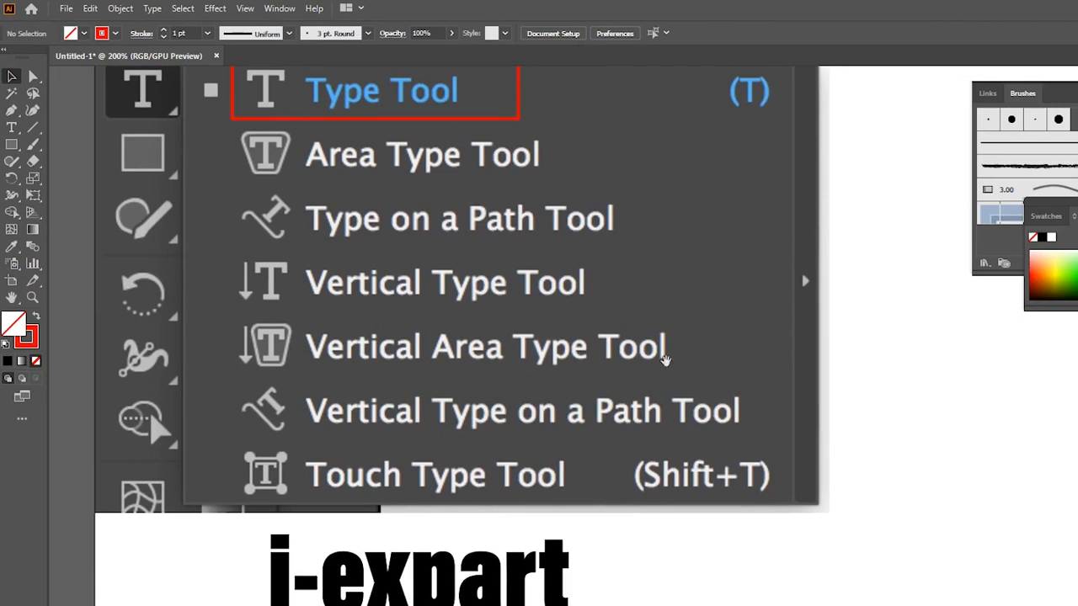
{"action": "left_click_drag", "start_coordinate": [661, 351], "coordinate": [704, 384]}
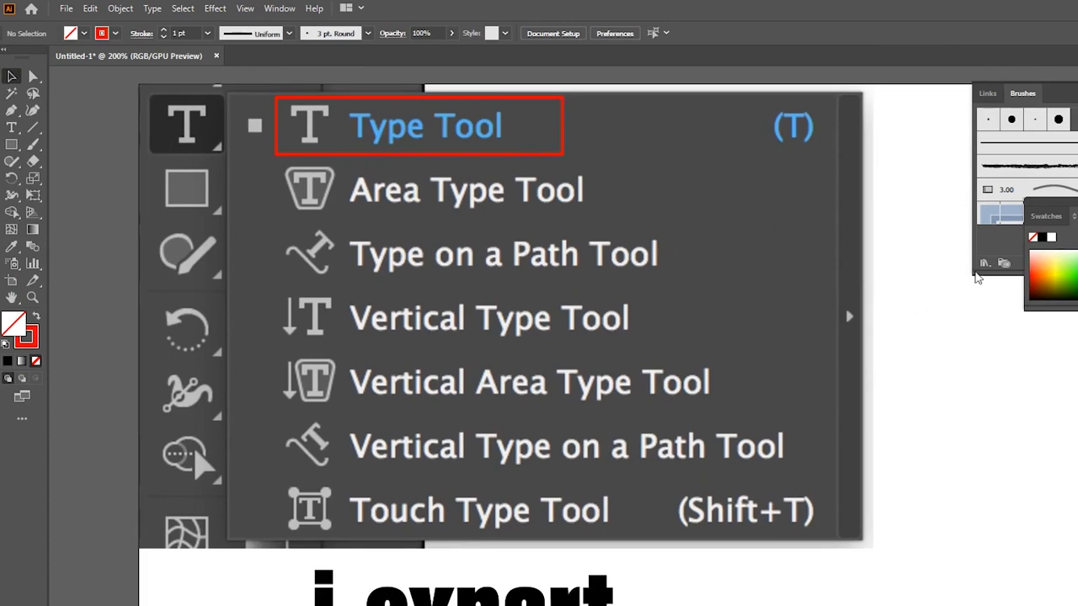
Show the Character settings and remove the fill from the red-outlined rectangle around the Type Tool entry.
{"action": "left_click", "coordinate": [975, 273]}
{"action": "key", "text": "ctrl+t"}
{"action": "scroll", "coordinate": [839, 291], "scroll_direction": "up", "scroll_amount": 3}
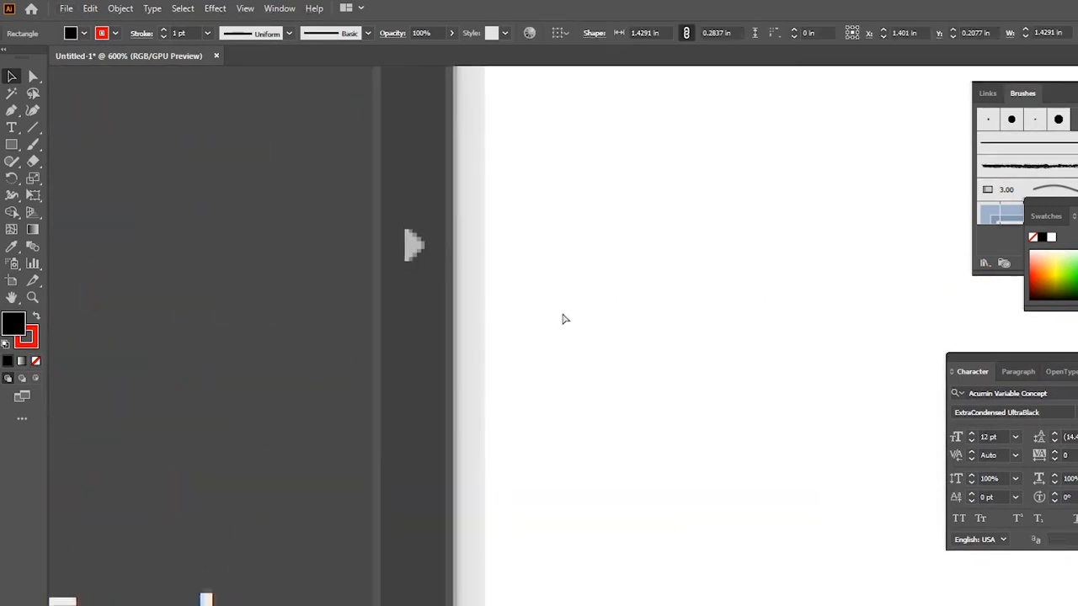
{"action": "left_click_drag", "start_coordinate": [508, 301], "coordinate": [587, 303]}
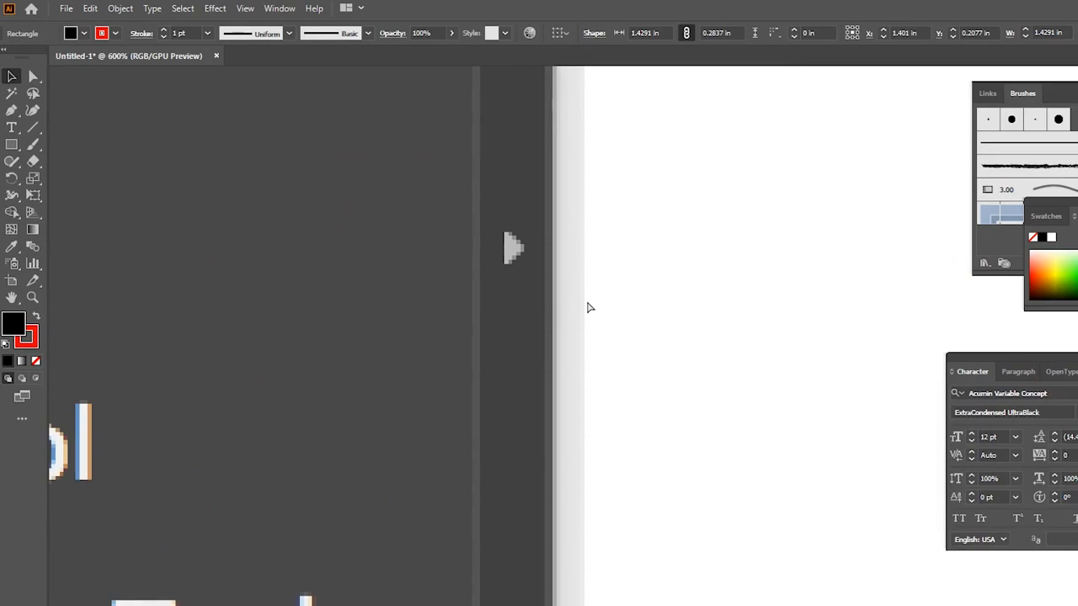
{"action": "scroll", "coordinate": [589, 307], "scroll_direction": "right", "scroll_amount": 2}
{"action": "key", "text": "ctrl+minus"}
{"action": "key", "text": "ctrl+minus"}
{"action": "key", "text": "ctrl+minus"}
{"action": "key", "text": "ctrl+minus"}
{"action": "left_click_drag", "start_coordinate": [532, 308], "coordinate": [599, 288]}
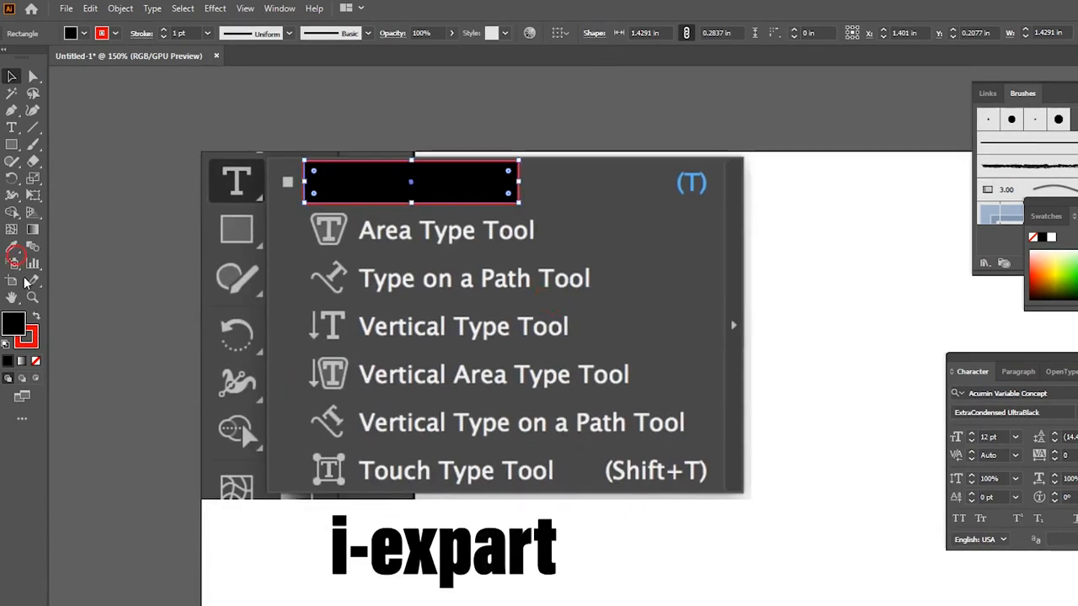
{"action": "left_click", "coordinate": [35, 360]}
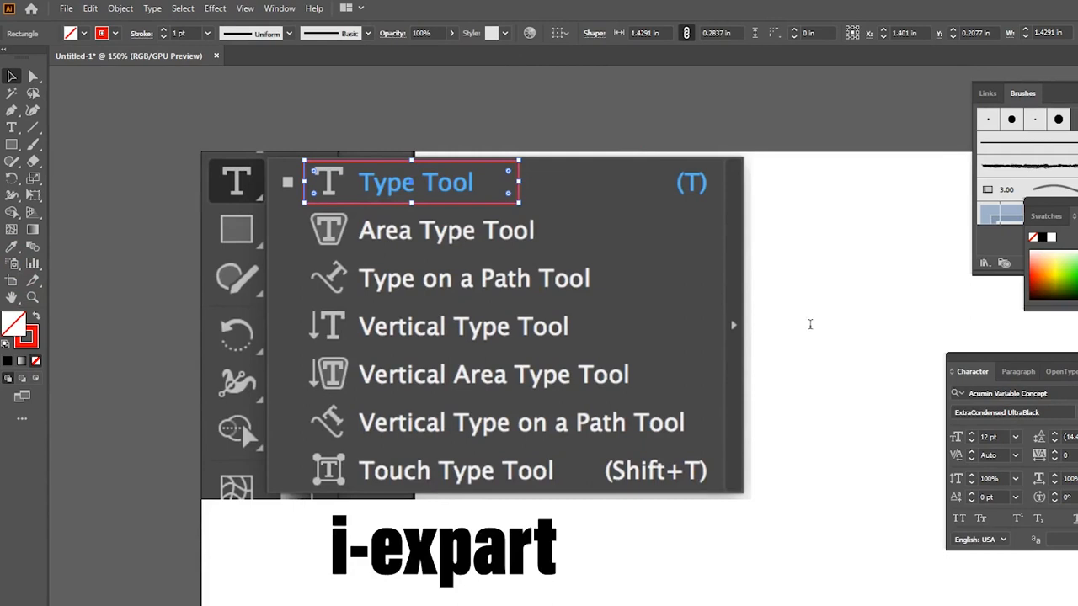
Set the "i-expart" text's font to Source Code Variable in the Bold style, and look at the paragraph settings.
{"action": "left_click", "coordinate": [451, 537]}
{"action": "left_click", "coordinate": [1045, 394]}
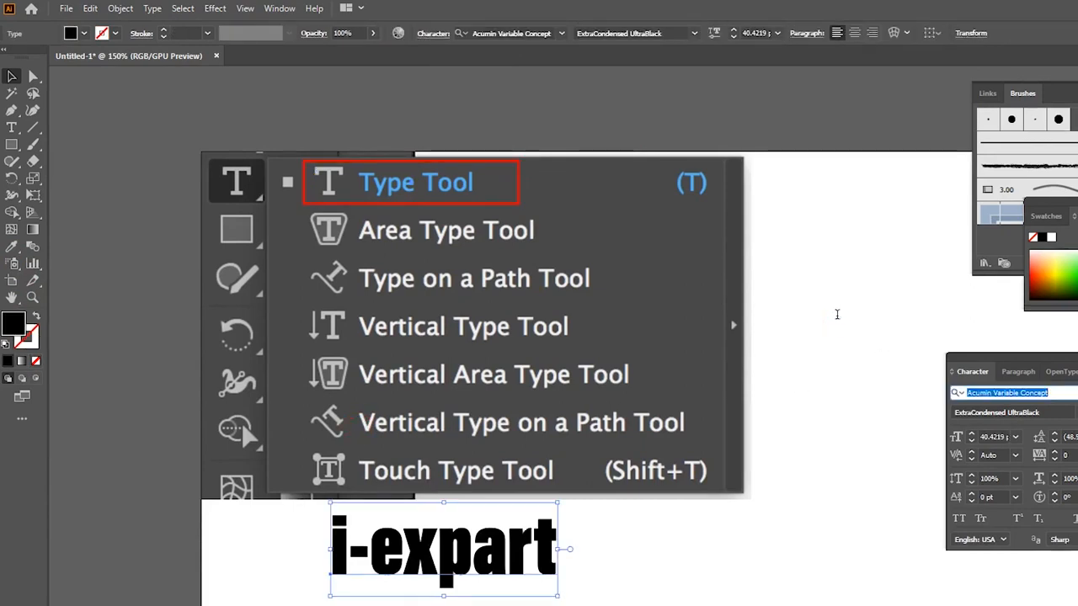
{"action": "key", "text": "Down"}
{"action": "key", "text": "Down"}
{"action": "key", "text": "Down"}
{"action": "key", "text": "Down"}
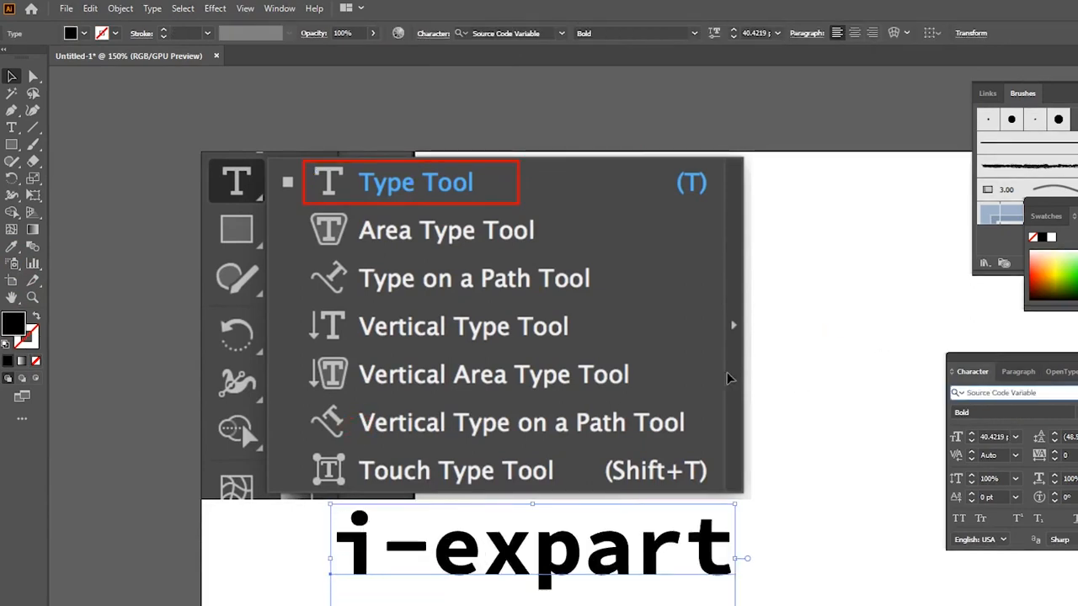
{"action": "left_click", "coordinate": [669, 368]}
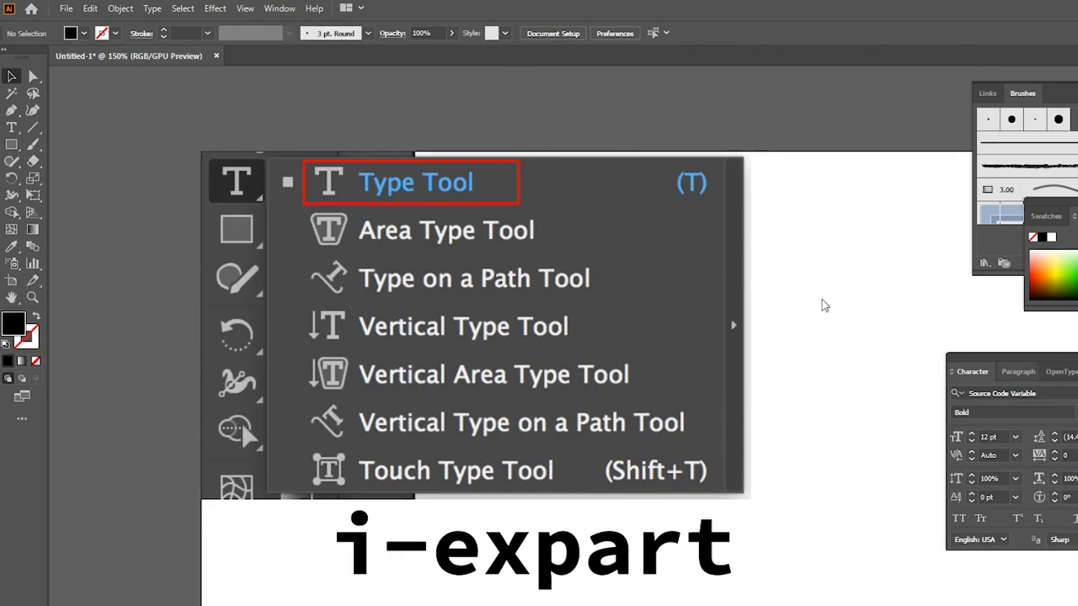
{"action": "left_click", "coordinate": [1017, 372]}
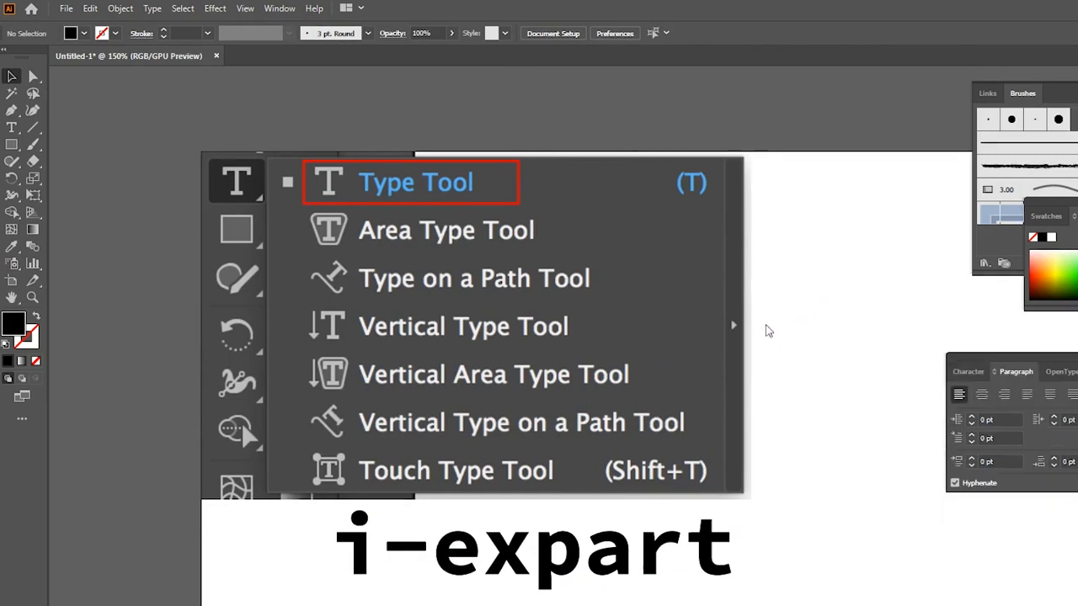
{"action": "left_click", "coordinate": [970, 371]}
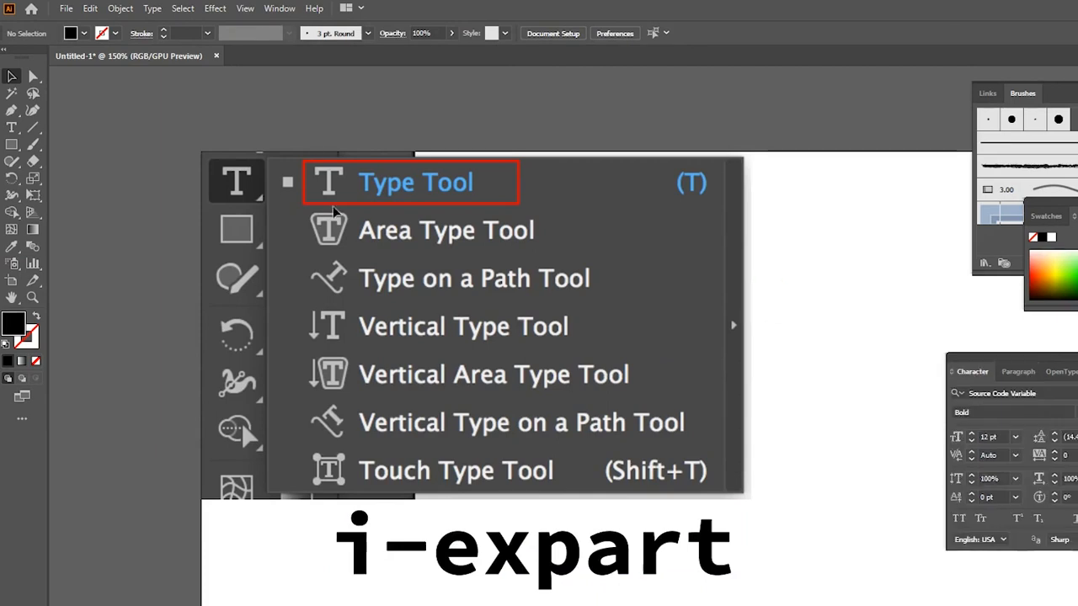
Copy the red-outlined rectangle down to the Area Type Tool entry in the reference image and widen it to frame the entry.
{"action": "left_click", "coordinate": [11, 76]}
{"action": "left_click_drag", "start_coordinate": [380, 168], "coordinate": [371, 228]}
{"action": "scroll", "coordinate": [457, 222], "scroll_direction": "up", "scroll_amount": 1}
{"action": "left_click_drag", "start_coordinate": [437, 206], "coordinate": [490, 207]}
{"action": "left_click", "coordinate": [512, 208]}
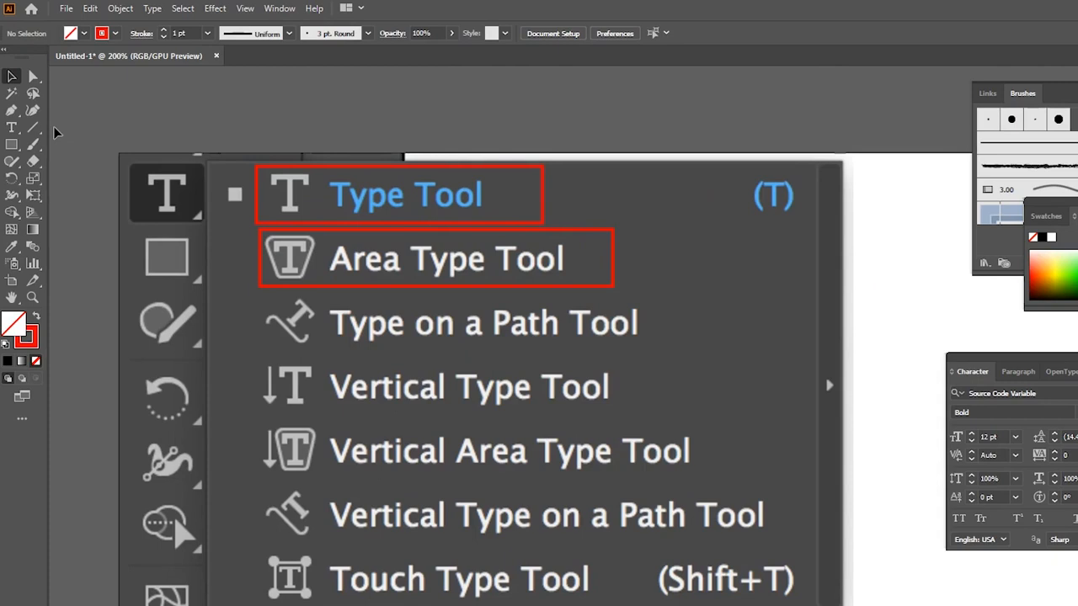
Draw a rectangle about 4.73 by 1.76 in below the "i-expart" text.
{"action": "left_click", "coordinate": [12, 144]}
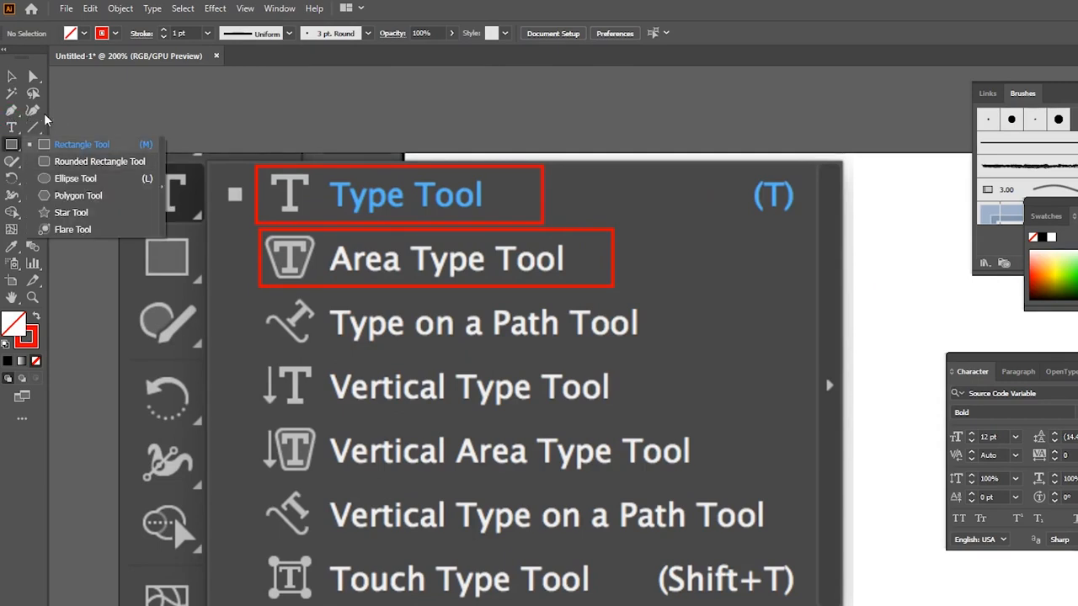
{"action": "left_click", "coordinate": [45, 114]}
{"action": "scroll", "coordinate": [323, 227], "scroll_direction": "down", "scroll_amount": 3}
{"action": "left_click_drag", "start_coordinate": [351, 355], "coordinate": [312, 201]}
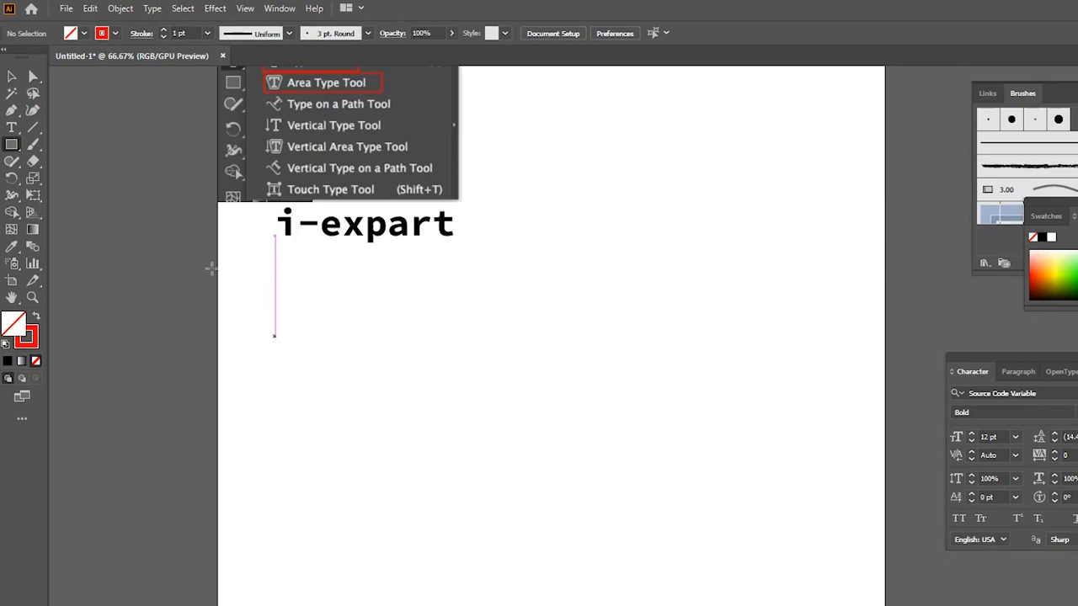
{"action": "left_click_drag", "start_coordinate": [263, 288], "coordinate": [579, 405]}
{"action": "key", "text": "v"}
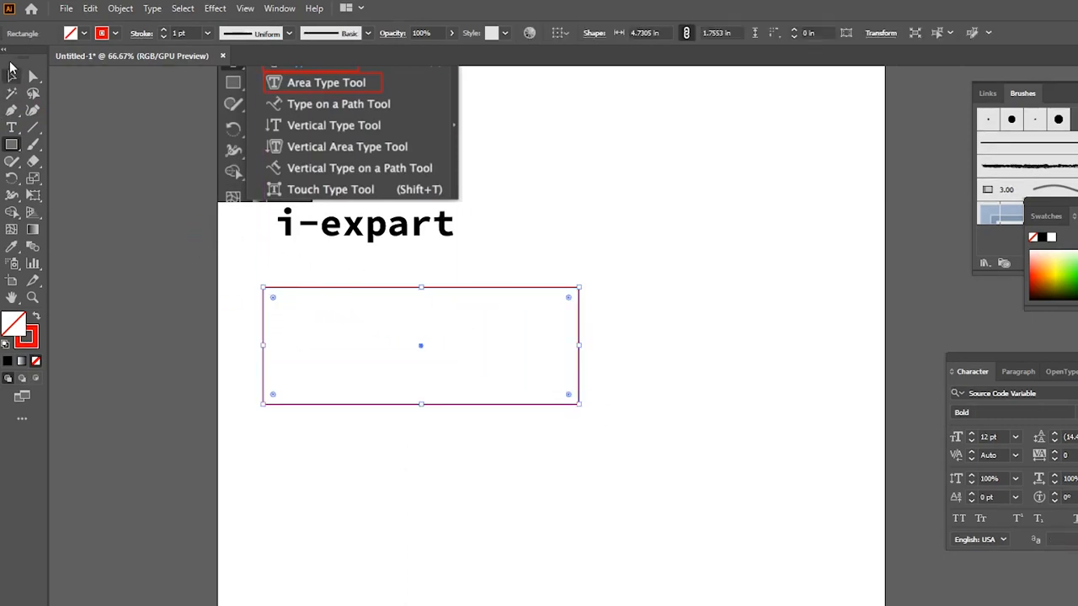
Give the large rectangle a solid red fill without an outline and stretch it to about 2.25 in high.
{"action": "left_click", "coordinate": [36, 317]}
{"action": "left_click", "coordinate": [32, 339]}
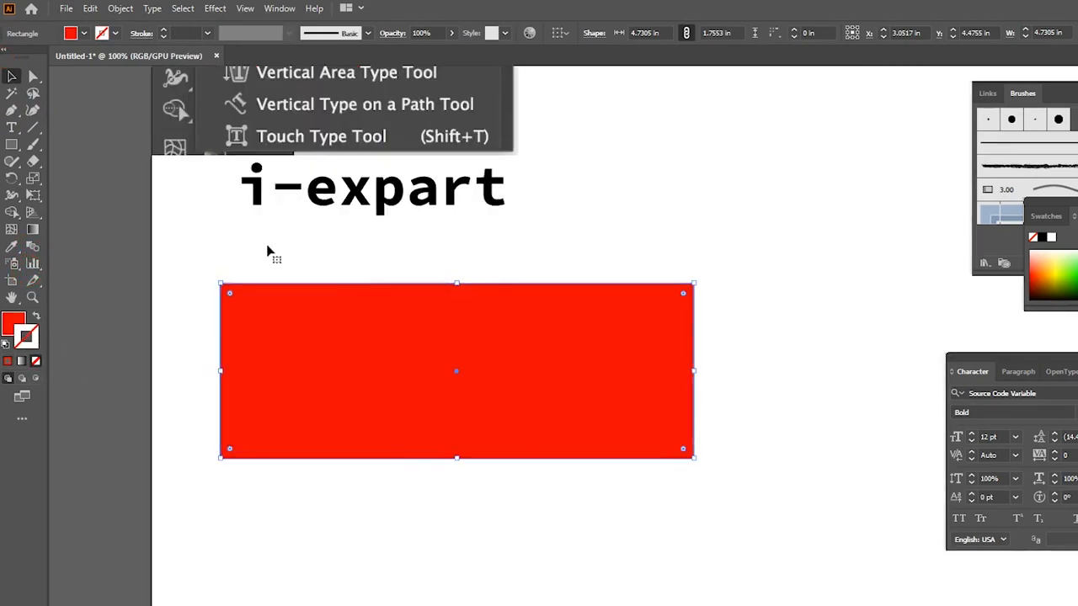
{"action": "key", "text": "ctrl+1"}
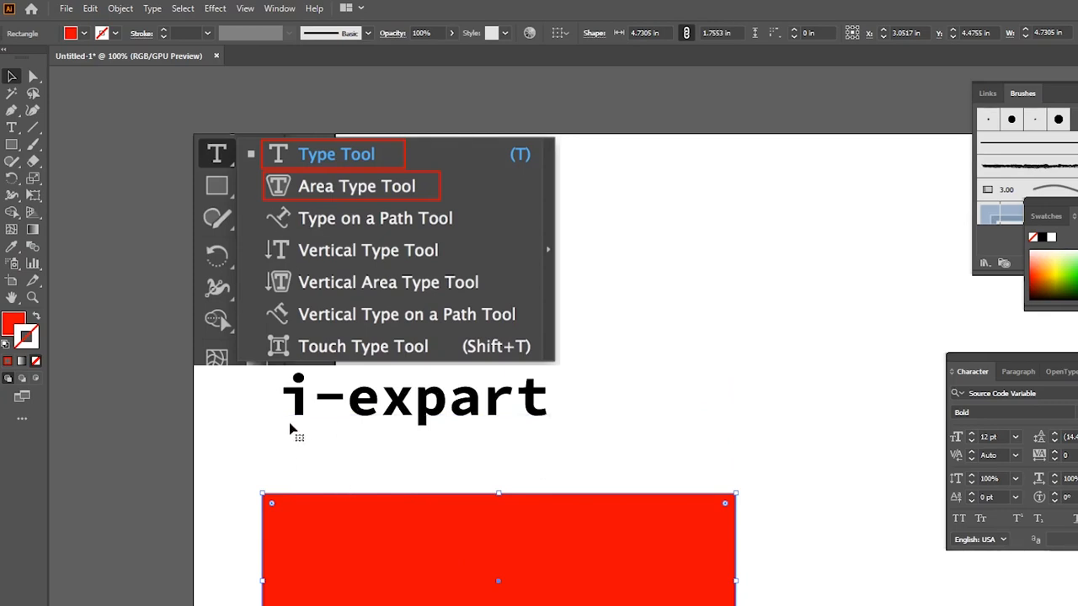
{"action": "left_click_drag", "start_coordinate": [441, 515], "coordinate": [468, 431]}
{"action": "left_click_drag", "start_coordinate": [428, 461], "coordinate": [427, 500]}
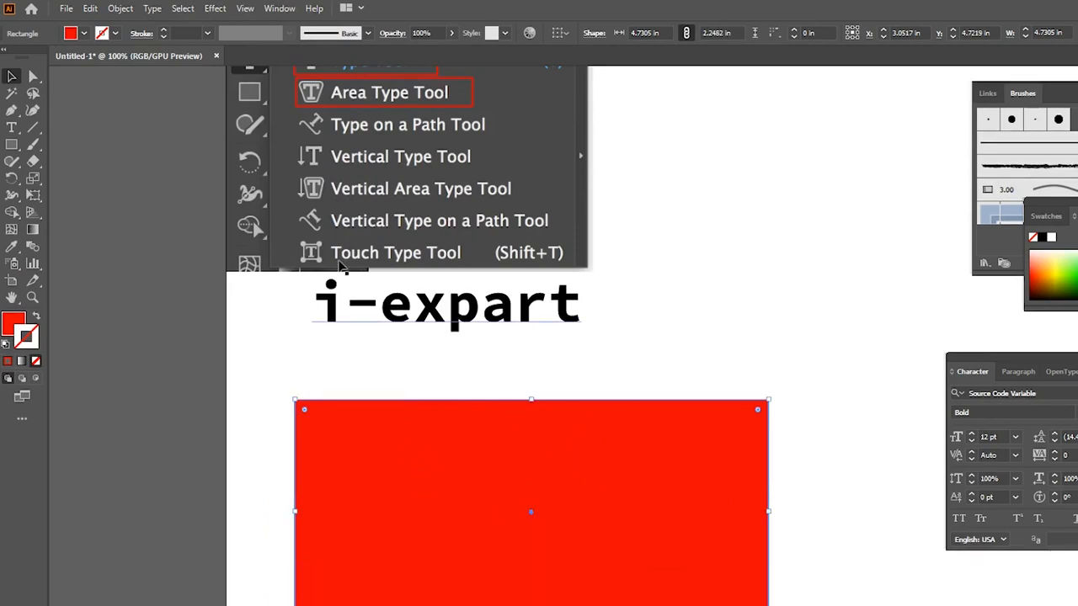
Activate the Area Type Tool with the red rectangle still selected.
{"action": "left_click", "coordinate": [12, 126]}
{"action": "left_click", "coordinate": [12, 126]}
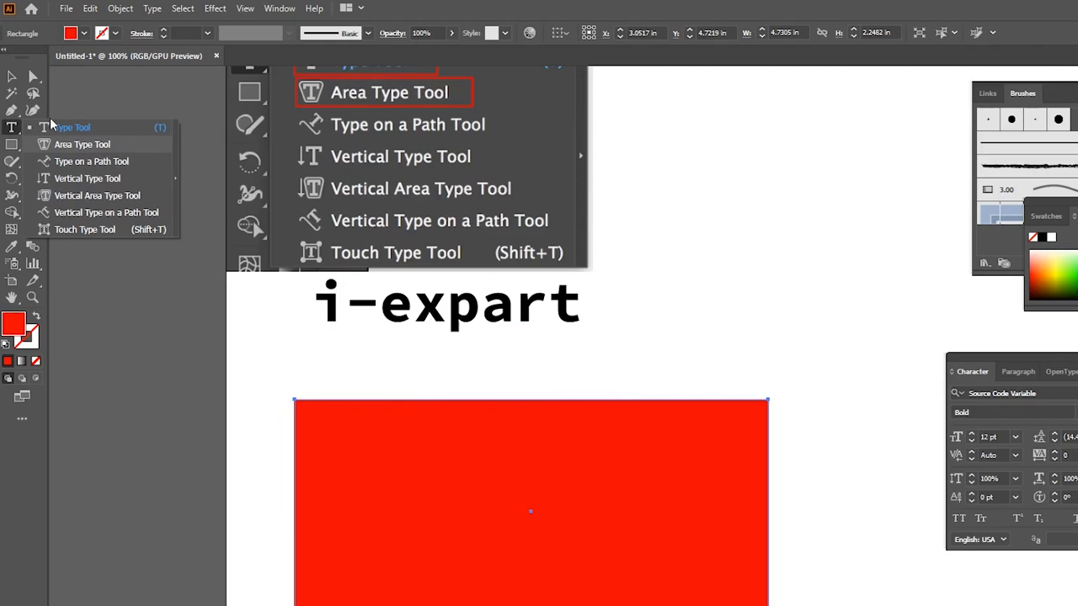
{"action": "left_click", "coordinate": [81, 144]}
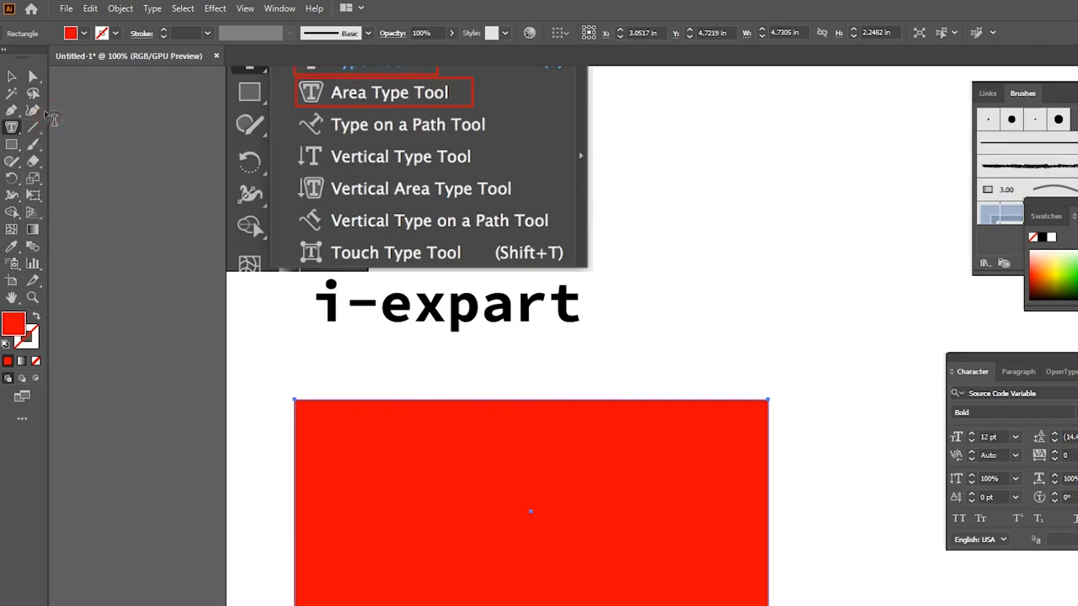
{"action": "left_click", "coordinate": [12, 126]}
Try to start area text just outside the red rectangle's upper-left corner.
{"action": "key", "text": "ctrl+="}
{"action": "key", "text": "ctrl+="}
{"action": "key", "text": "ctrl+="}
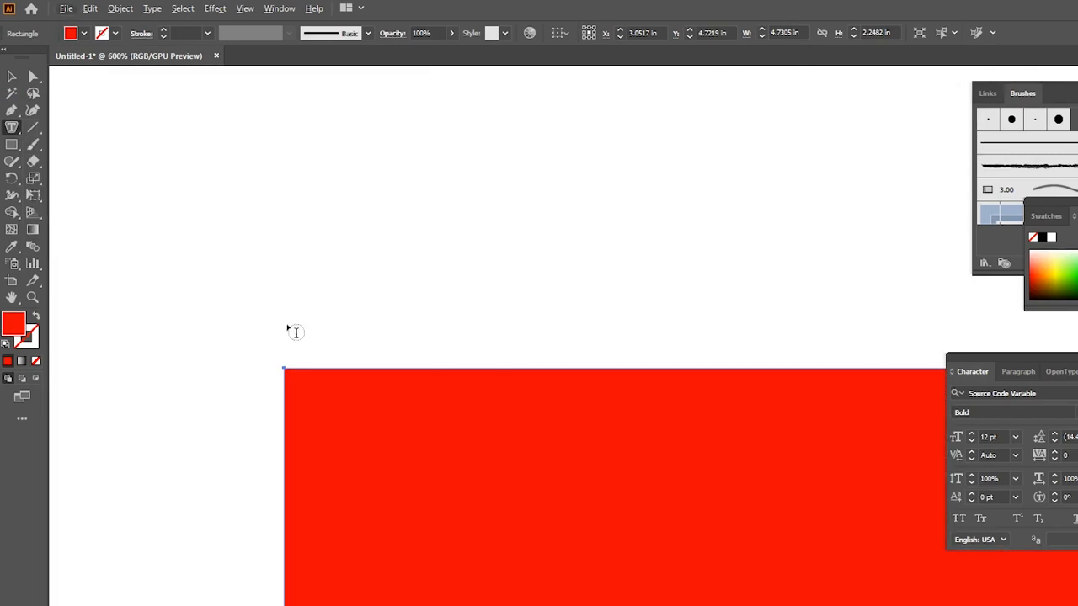
{"action": "left_click", "coordinate": [290, 328]}
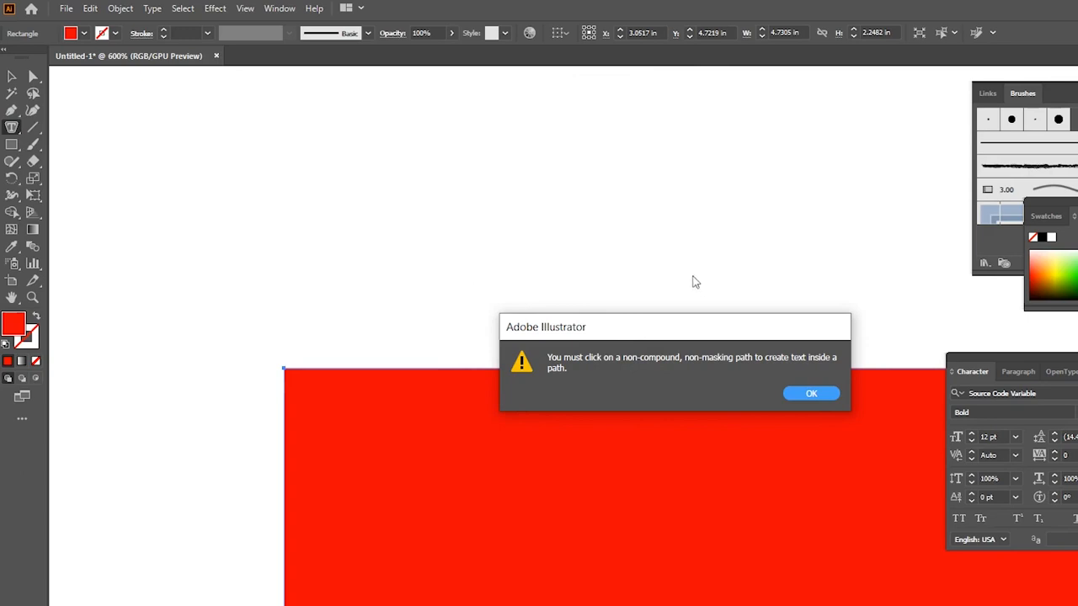
{"action": "left_click", "coordinate": [811, 394]}
Convert the red rectangle into an area type frame from its upper-left anchor, filled with Lorem ipsum placeholder text.
{"action": "scroll", "coordinate": [199, 291], "scroll_direction": "up", "scroll_amount": 5}
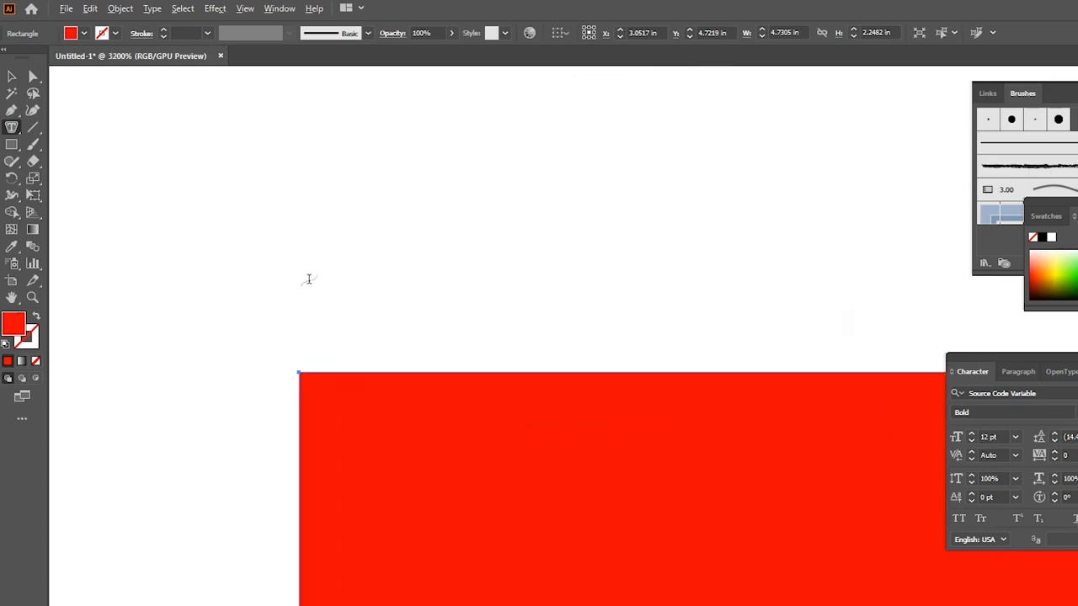
{"action": "scroll", "coordinate": [308, 279], "scroll_direction": "up", "scroll_amount": 1}
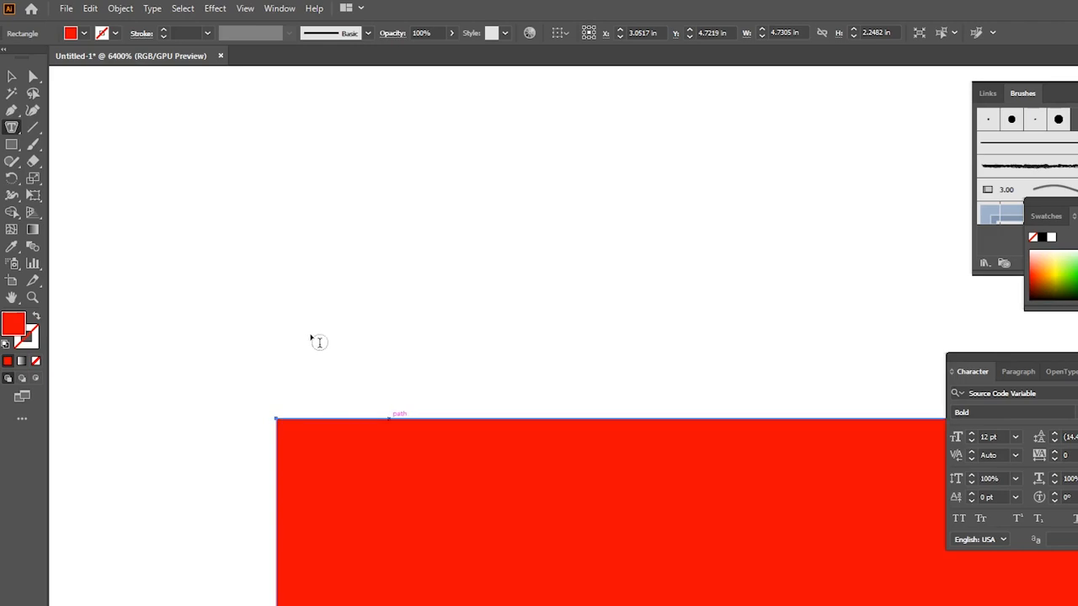
{"action": "scroll", "coordinate": [233, 332], "scroll_direction": "up", "scroll_amount": 1}
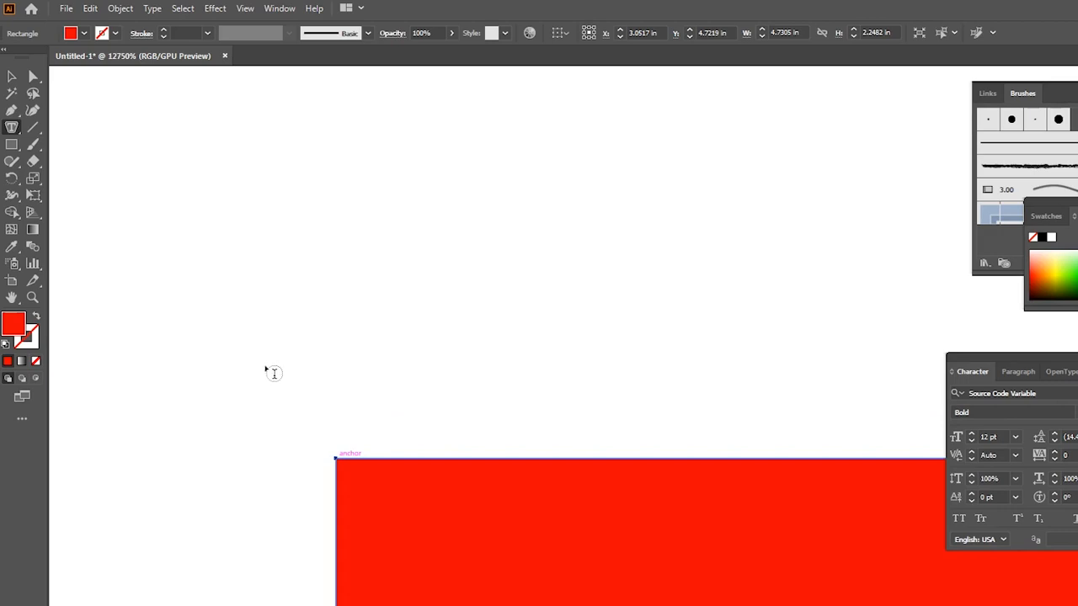
{"action": "scroll", "coordinate": [272, 368], "scroll_direction": "up", "scroll_amount": 1}
{"action": "scroll", "coordinate": [311, 388], "scroll_direction": "down", "scroll_amount": 2}
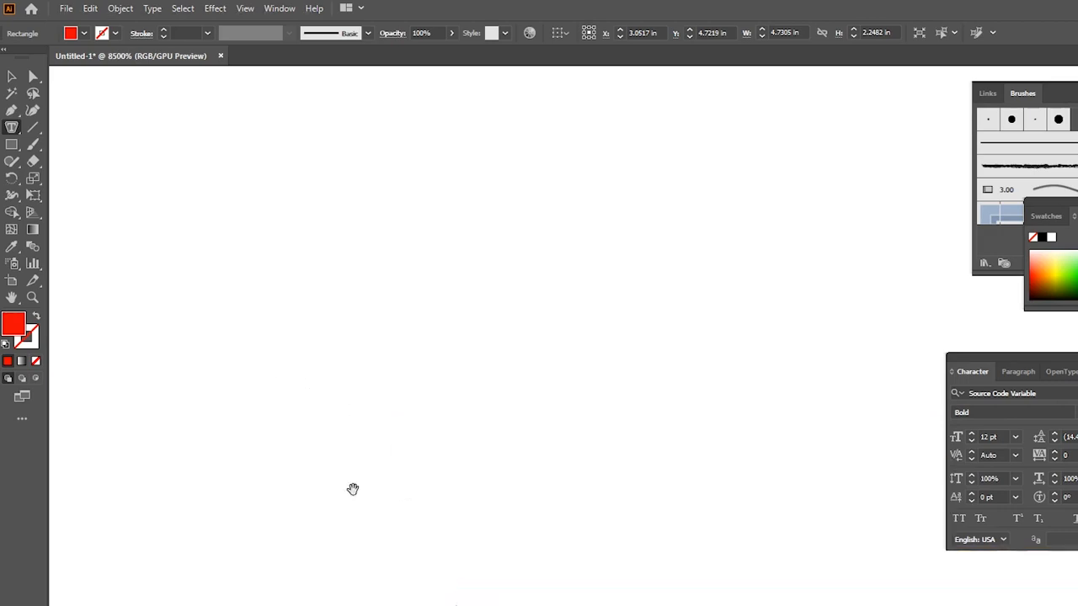
{"action": "left_click_drag", "start_coordinate": [353, 489], "coordinate": [309, 314]}
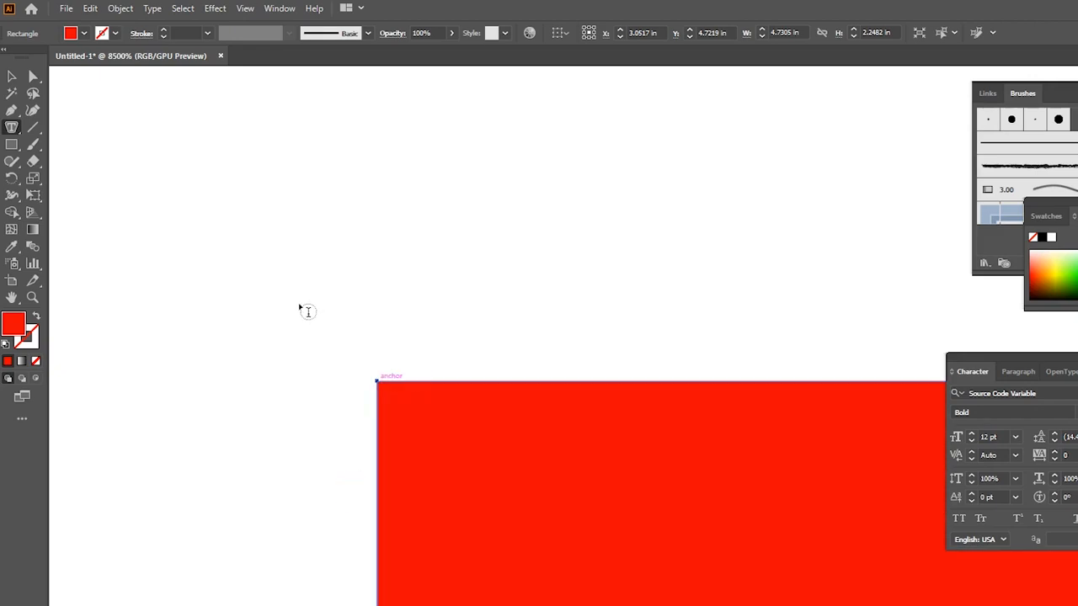
{"action": "left_click", "coordinate": [299, 304]}
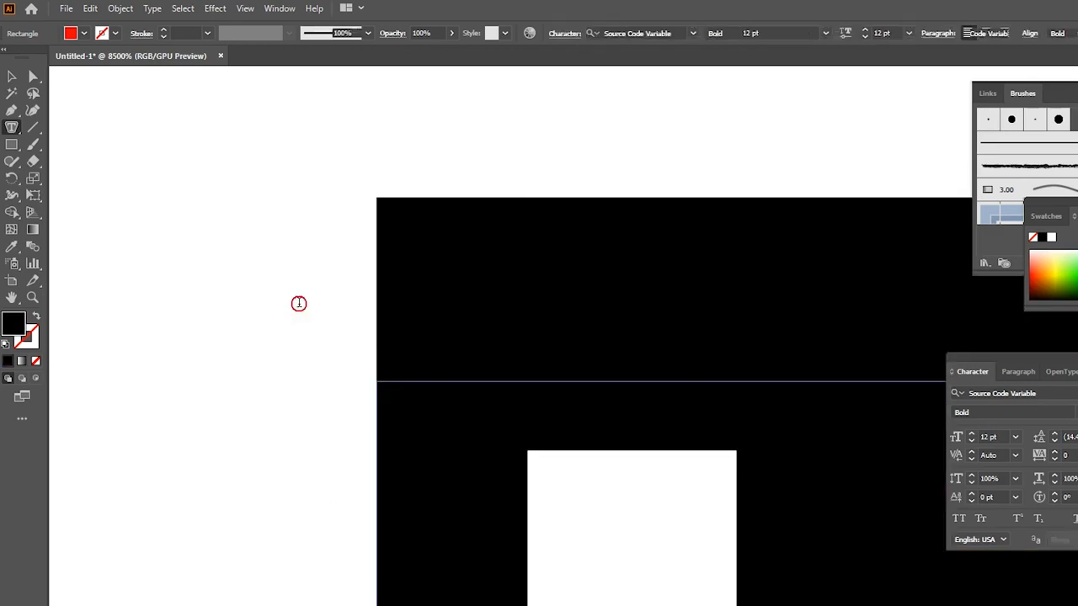
{"action": "key", "text": "ctrl+1"}
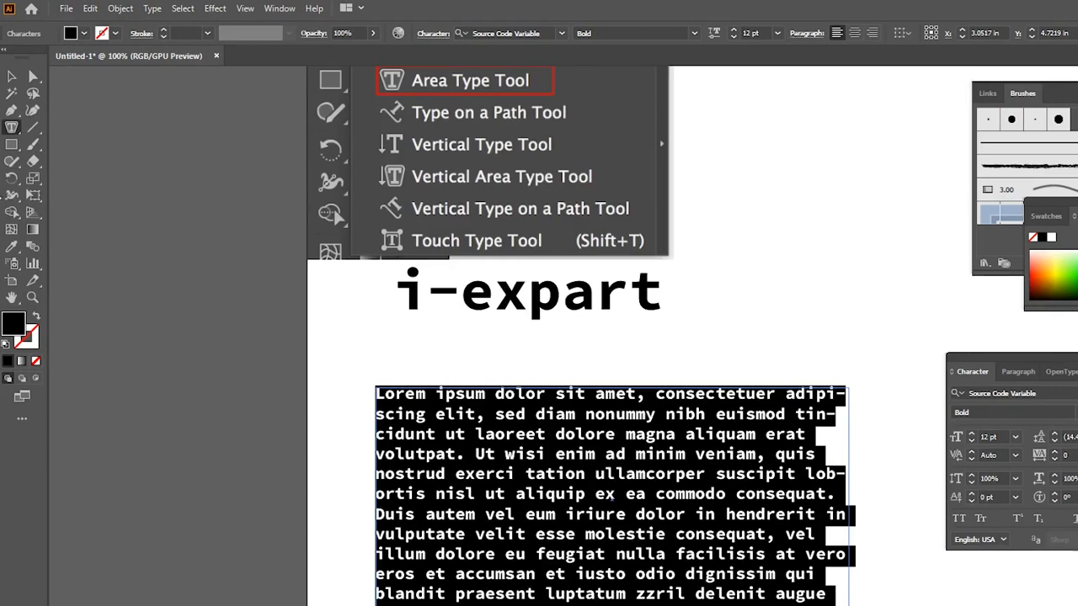
Leave text editing and examine how the Lorem ipsum placeholder text fills the rectangular frame.
{"action": "left_click", "coordinate": [12, 77]}
{"action": "left_click", "coordinate": [628, 385]}
{"action": "key", "text": "ctrl+equal"}
{"action": "key", "text": "ctrl+equal"}
{"action": "left_click_drag", "start_coordinate": [576, 348], "coordinate": [633, 343]}
{"action": "scroll", "coordinate": [633, 344], "scroll_direction": "down", "scroll_amount": 1}
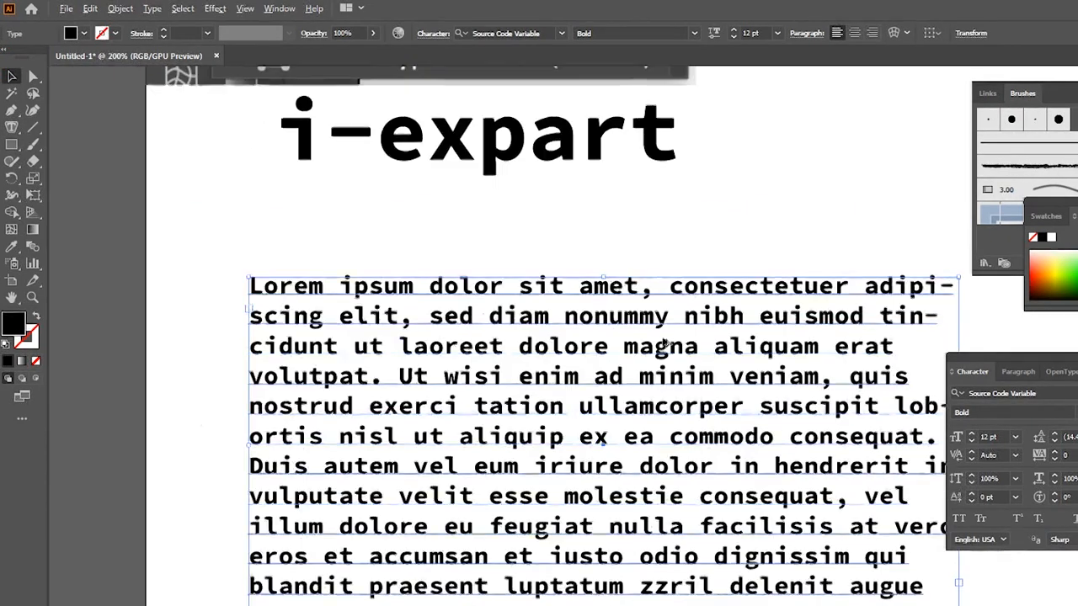
{"action": "left_click_drag", "start_coordinate": [511, 337], "coordinate": [435, 371]}
{"action": "key", "text": "ctrl+minus"}
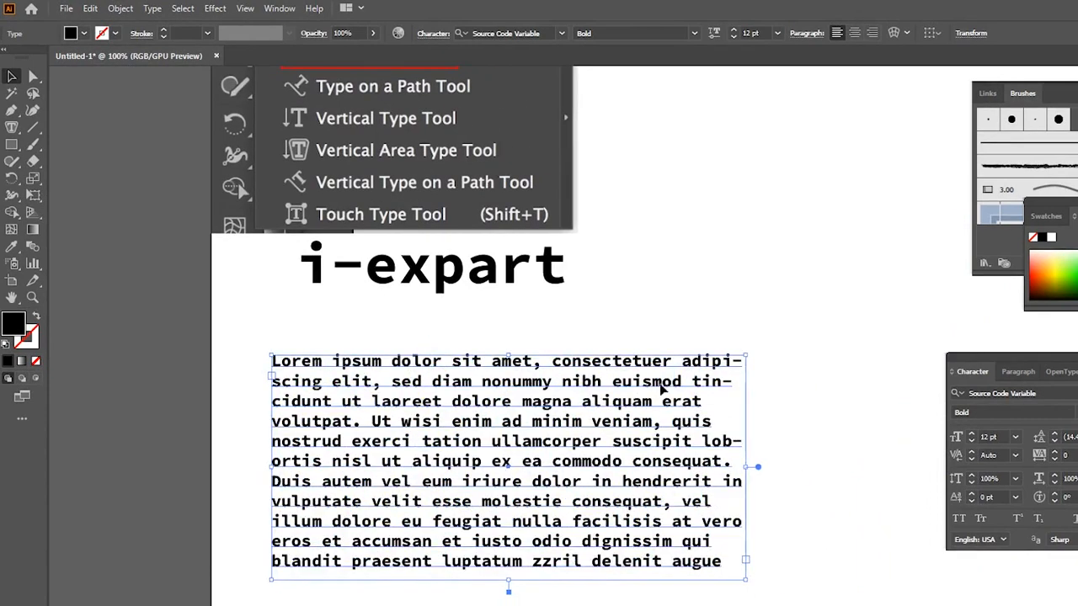
{"action": "left_click", "coordinate": [670, 383]}
{"action": "left_click_drag", "start_coordinate": [646, 403], "coordinate": [602, 348]}
{"action": "left_click", "coordinate": [628, 379]}
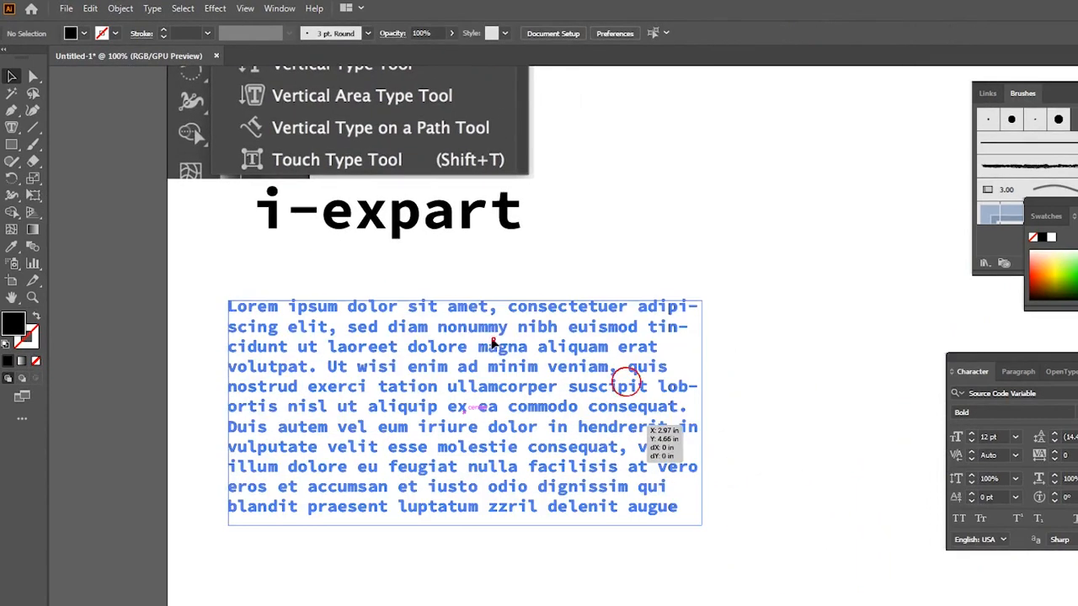
{"action": "left_click", "coordinate": [676, 397]}
{"action": "left_click", "coordinate": [631, 366]}
Set the Lorem ipsum area text's font to Bahnschrift in the Bold style.
{"action": "left_click", "coordinate": [483, 329]}
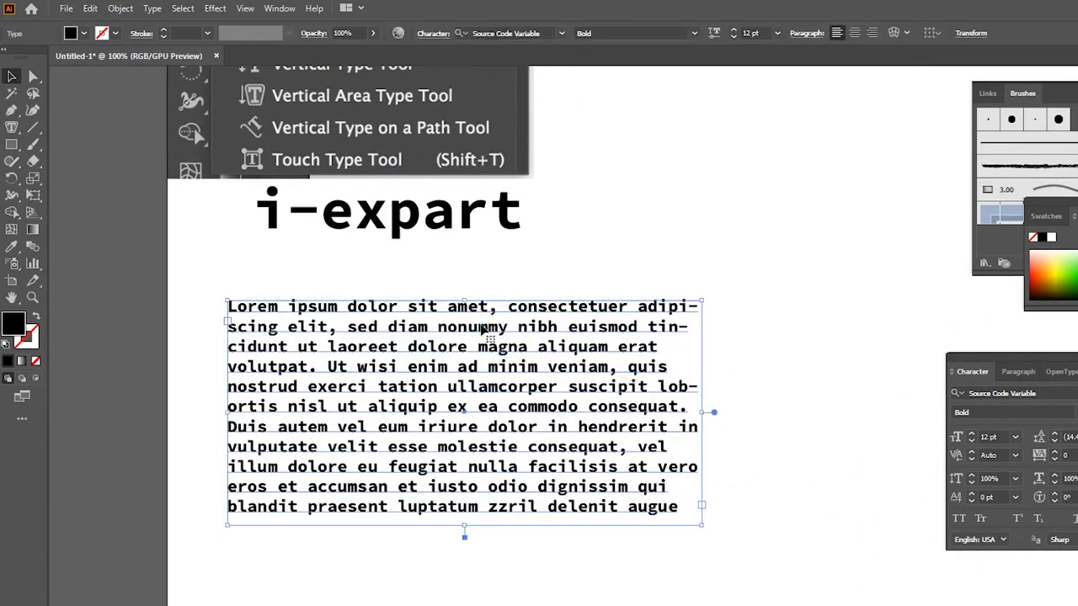
{"action": "left_click", "coordinate": [789, 315]}
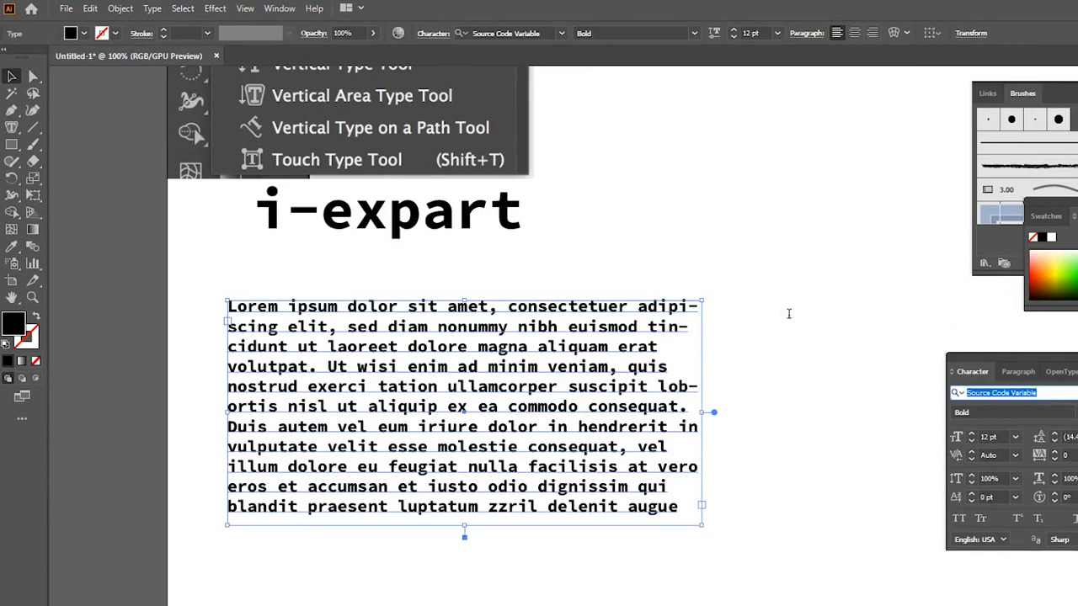
{"action": "key", "text": "Up"}
{"action": "key", "text": "Up"}
{"action": "key", "text": "Up"}
{"action": "key", "text": "Up"}
{"action": "key", "text": "Down"}
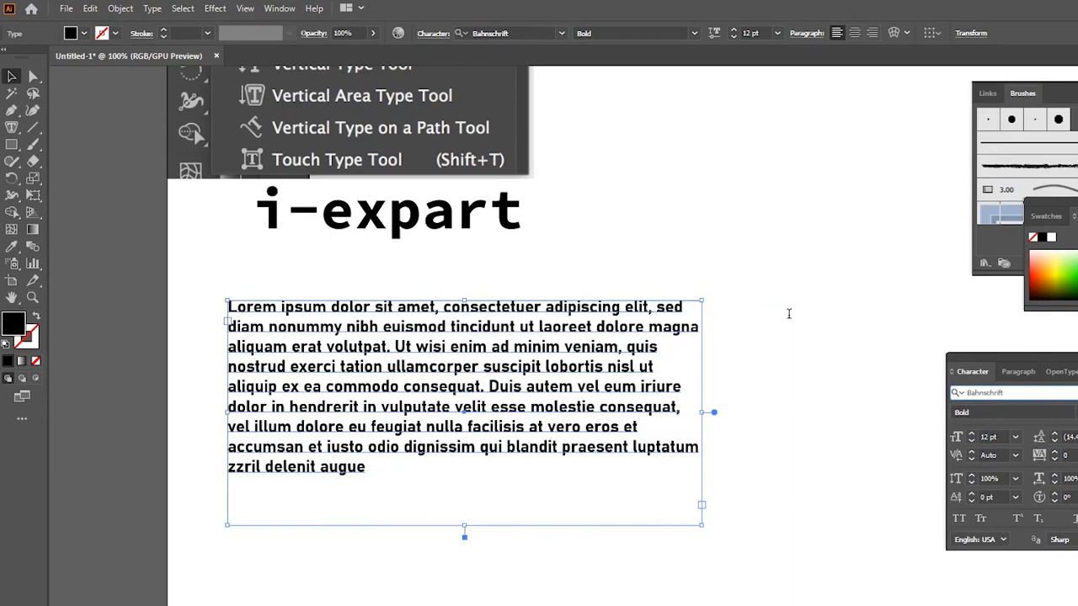
{"action": "left_click", "coordinate": [599, 287]}
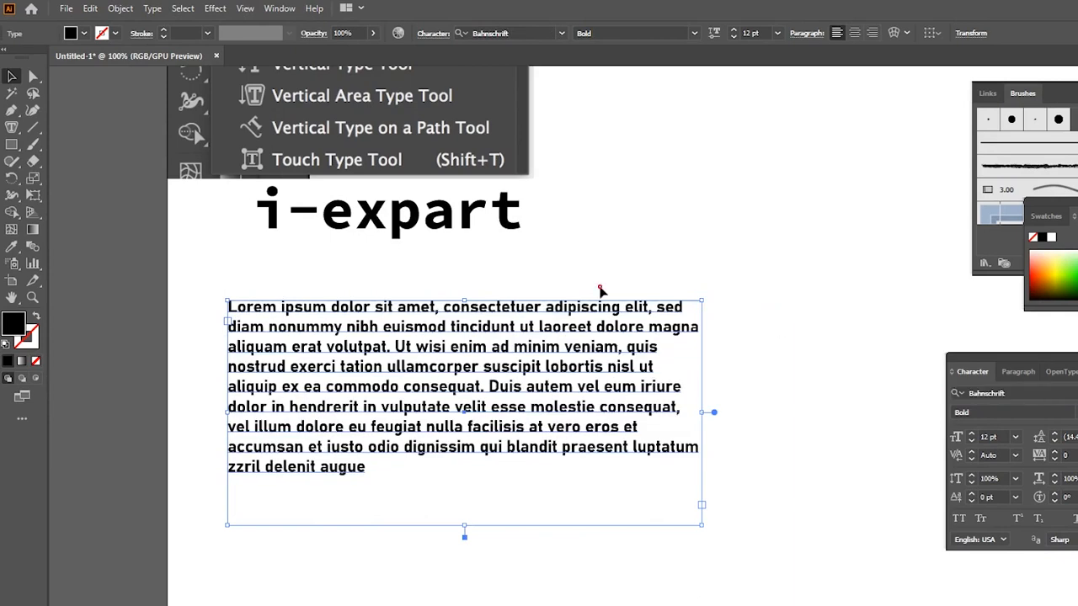
Increase the Lorem ipsum area text's font size to 14 pt.
{"action": "left_click", "coordinate": [434, 280]}
{"action": "left_click", "coordinate": [655, 326]}
{"action": "key", "text": "ctrl+shift+period"}
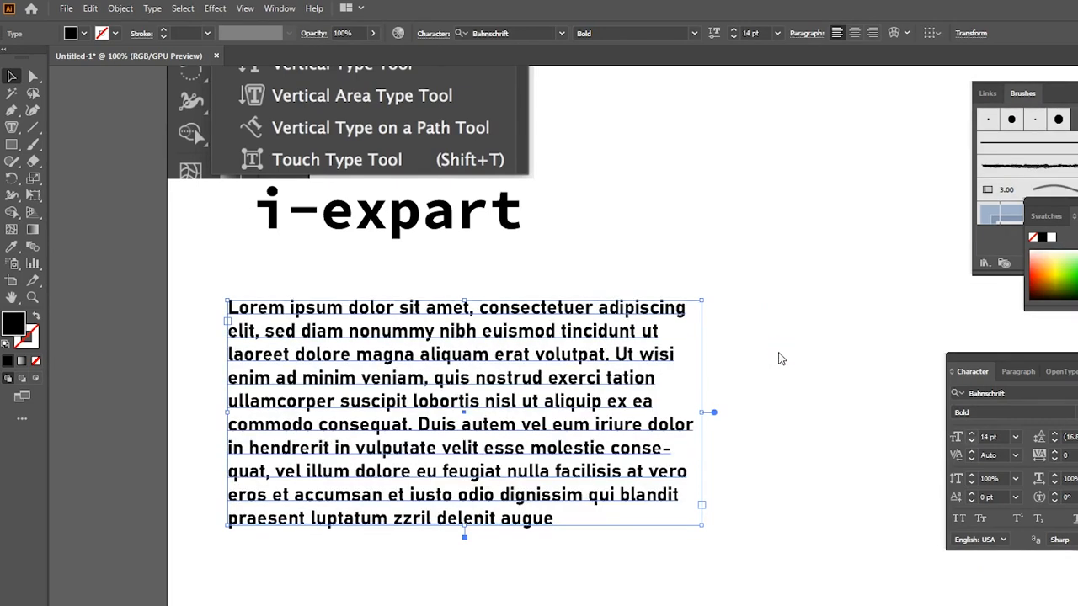
Set the rectangular Lorem ipsum text to 13 pt size, 16 pt leading and 17 tracking.
{"action": "key", "text": "ctrl+shift+comma"}
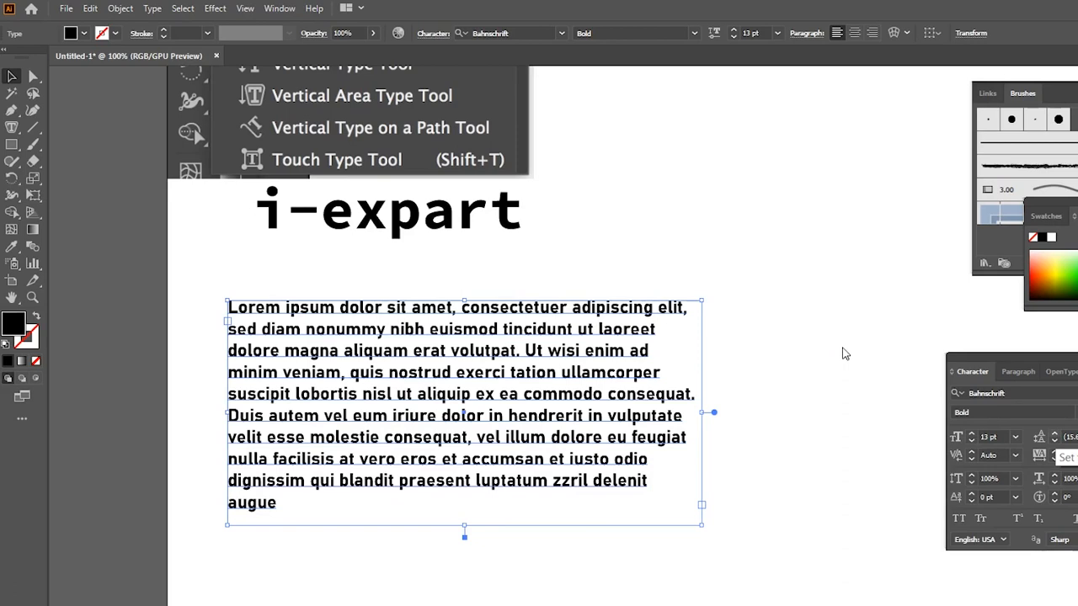
{"action": "key", "text": "alt+Down"}
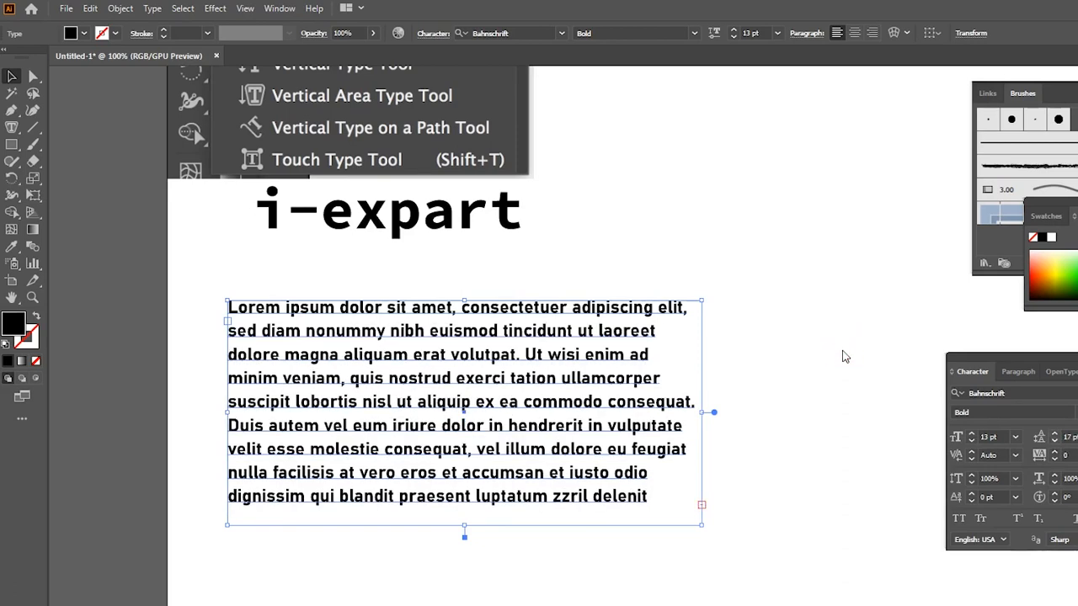
{"action": "key", "text": "alt+Up"}
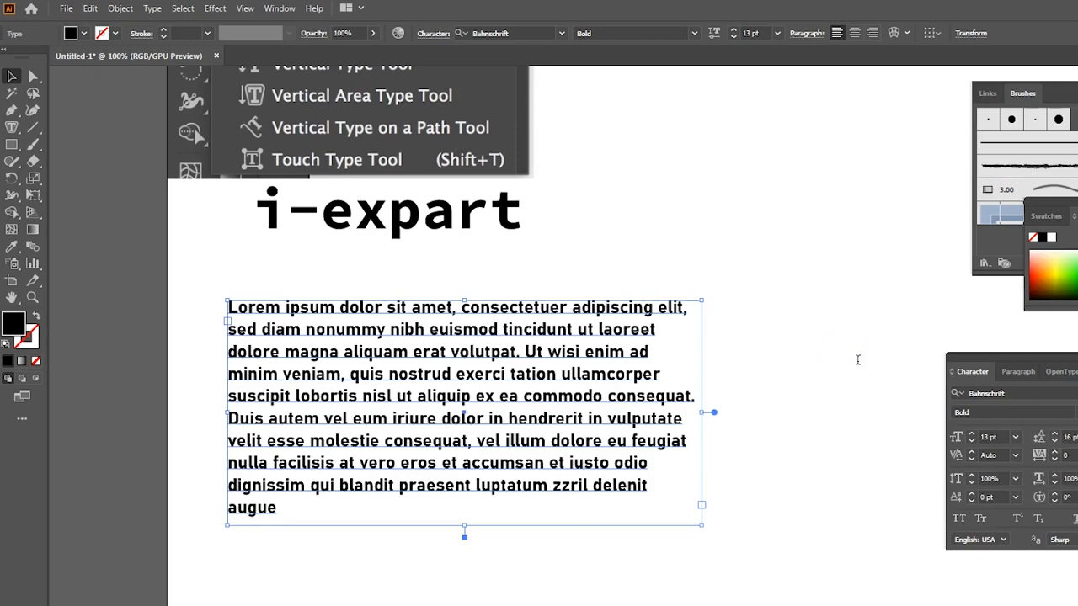
{"action": "key", "text": "alt+Right"}
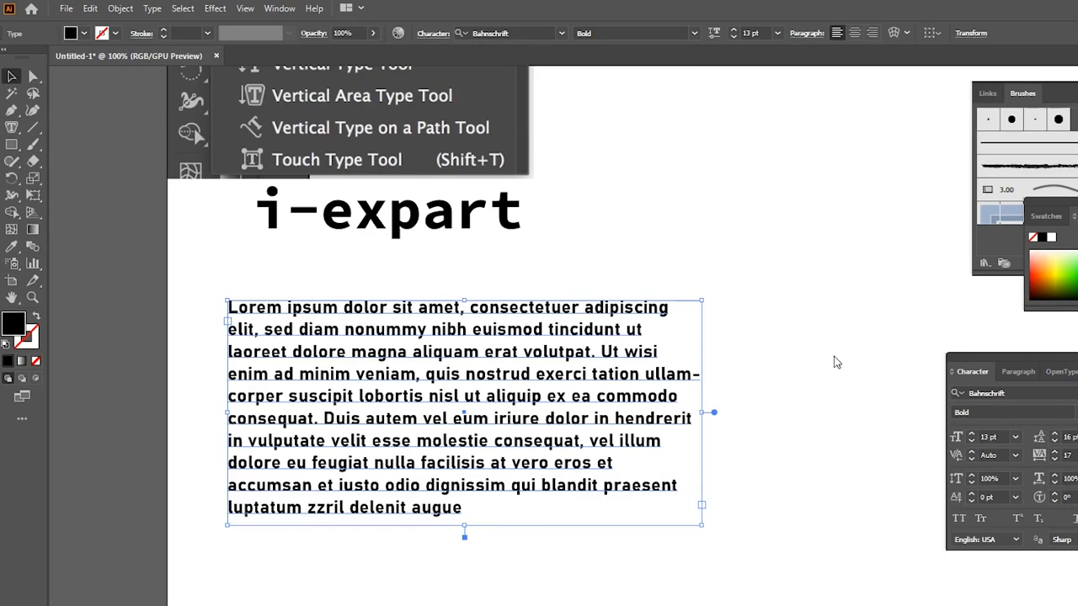
Move the Lorem ipsum text block up and left, closer beneath the i-expart heading.
{"action": "left_click", "coordinate": [10, 76]}
{"action": "left_click_drag", "start_coordinate": [423, 307], "coordinate": [476, 354]}
{"action": "left_click_drag", "start_coordinate": [413, 380], "coordinate": [432, 350]}
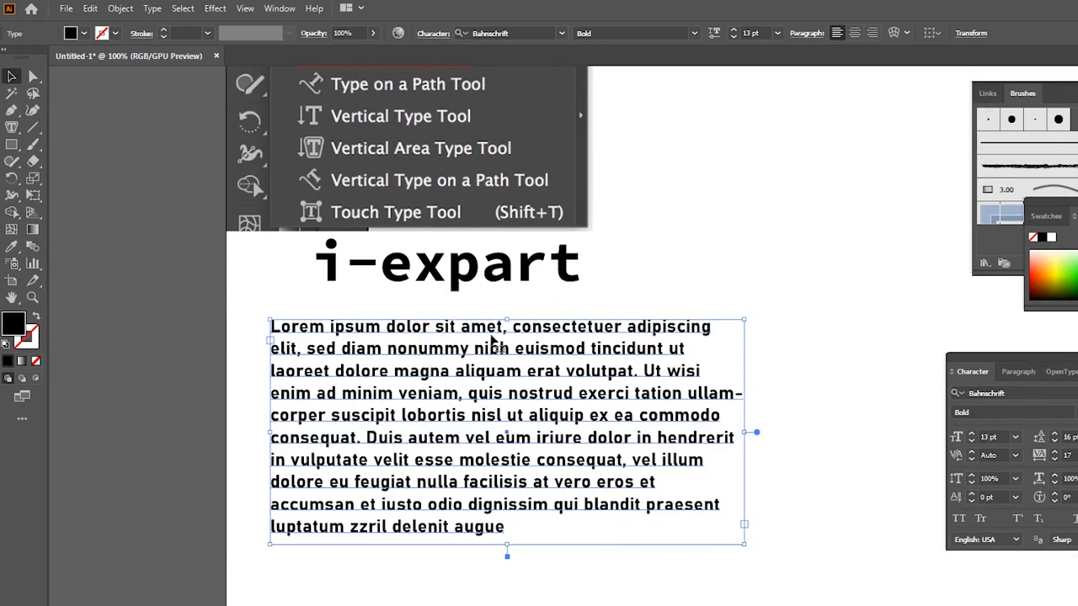
Try centre and right alignment on the Lorem ipsum text block, and settle on justified with the last line aligned left.
{"action": "left_click", "coordinate": [1018, 371]}
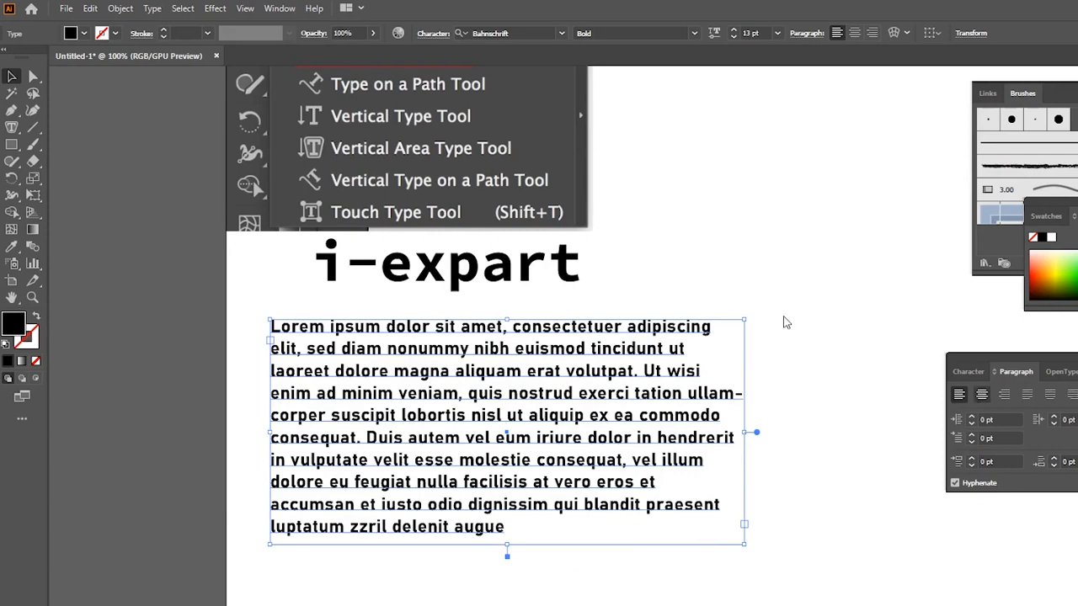
{"action": "left_click", "coordinate": [982, 394]}
{"action": "left_click", "coordinate": [1004, 394]}
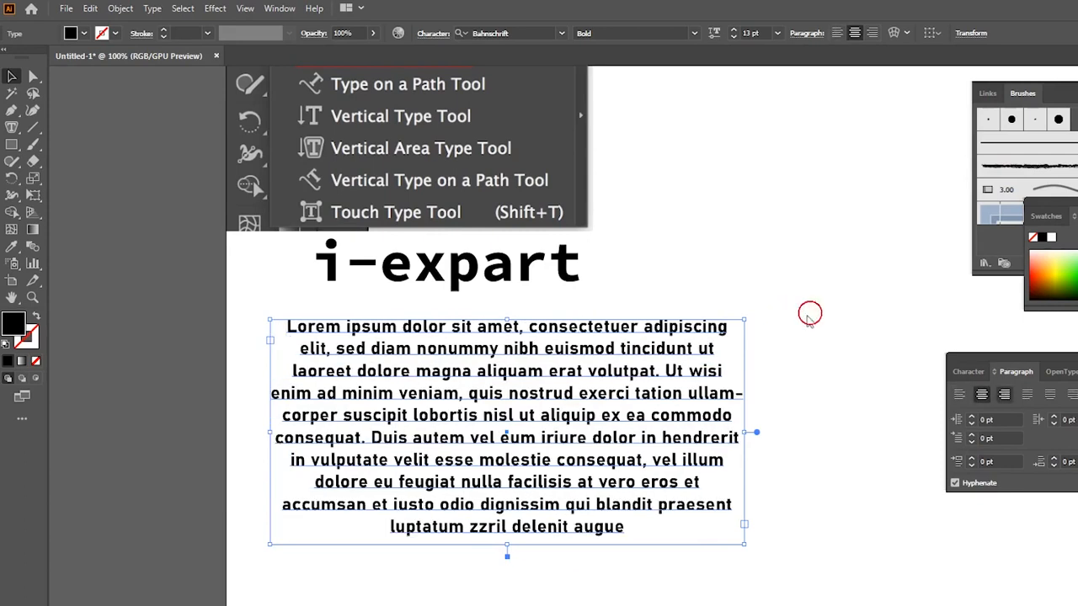
{"action": "left_click", "coordinate": [1026, 394]}
Shift the justified Lorem ipsum text block slightly left beneath the i-expart heading.
{"action": "left_click", "coordinate": [647, 350]}
{"action": "left_click_drag", "start_coordinate": [630, 339], "coordinate": [673, 351]}
{"action": "left_click_drag", "start_coordinate": [539, 370], "coordinate": [467, 393]}
{"action": "left_click", "coordinate": [644, 283]}
{"action": "left_click_drag", "start_coordinate": [574, 332], "coordinate": [573, 370]}
{"action": "left_click_drag", "start_coordinate": [541, 373], "coordinate": [540, 360]}
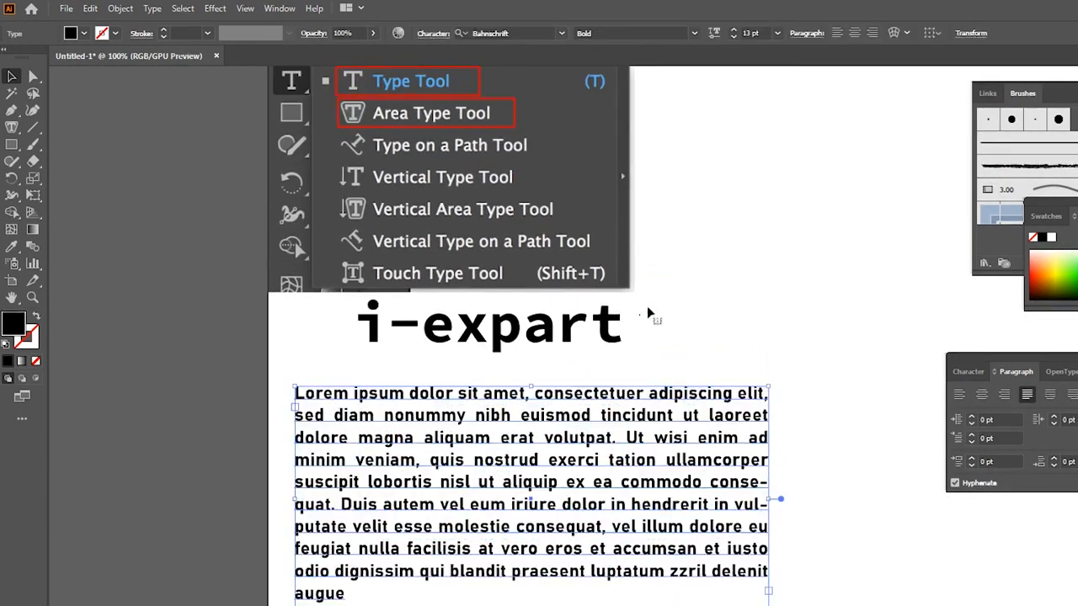
{"action": "left_click_drag", "start_coordinate": [640, 310], "coordinate": [623, 288]}
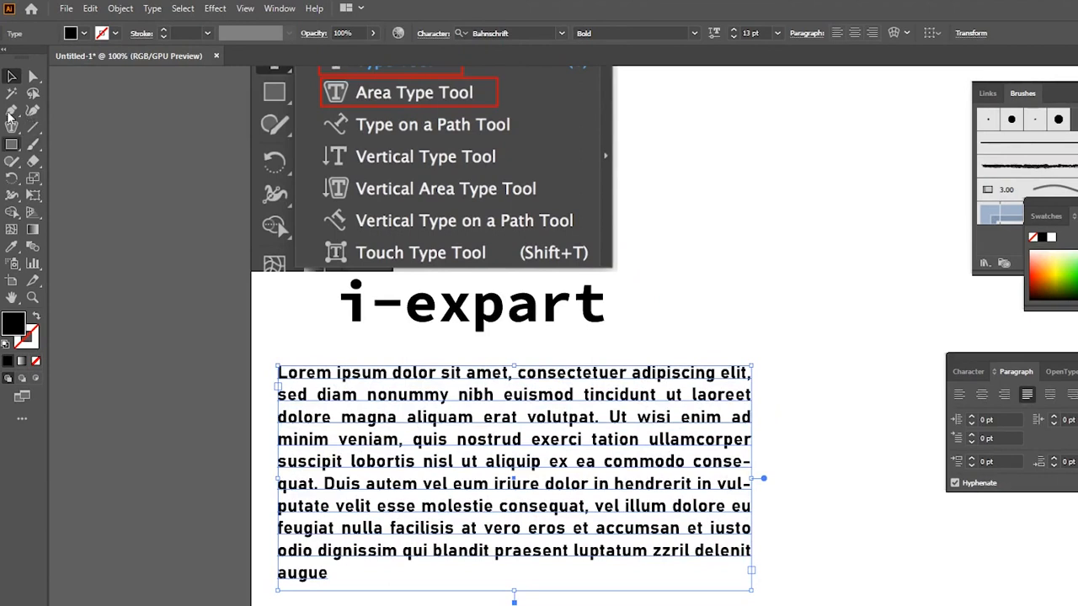
Draw a black circle about 3.37 in wide below the Lorem ipsum paragraph with the Ellipse Tool.
{"action": "left_click", "coordinate": [12, 144]}
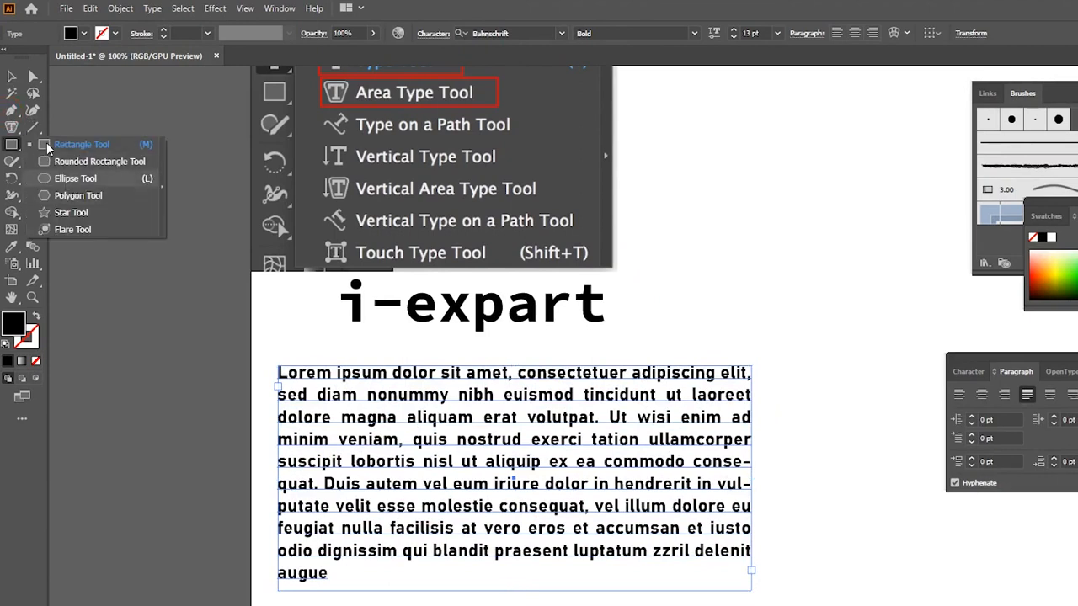
{"action": "left_click", "coordinate": [56, 179]}
{"action": "left_click_drag", "start_coordinate": [397, 518], "coordinate": [282, 235]}
{"action": "mouse_move", "coordinate": [273, 363]}
{"action": "left_mouse_down"}
{"action": "mouse_move", "coordinate": [349, 440]}
{"action": "mouse_move", "coordinate": [589, 605]}
{"action": "mouse_move", "coordinate": [611, 605]}
{"action": "left_mouse_up"}
{"action": "key", "text": "ctrl+equal"}
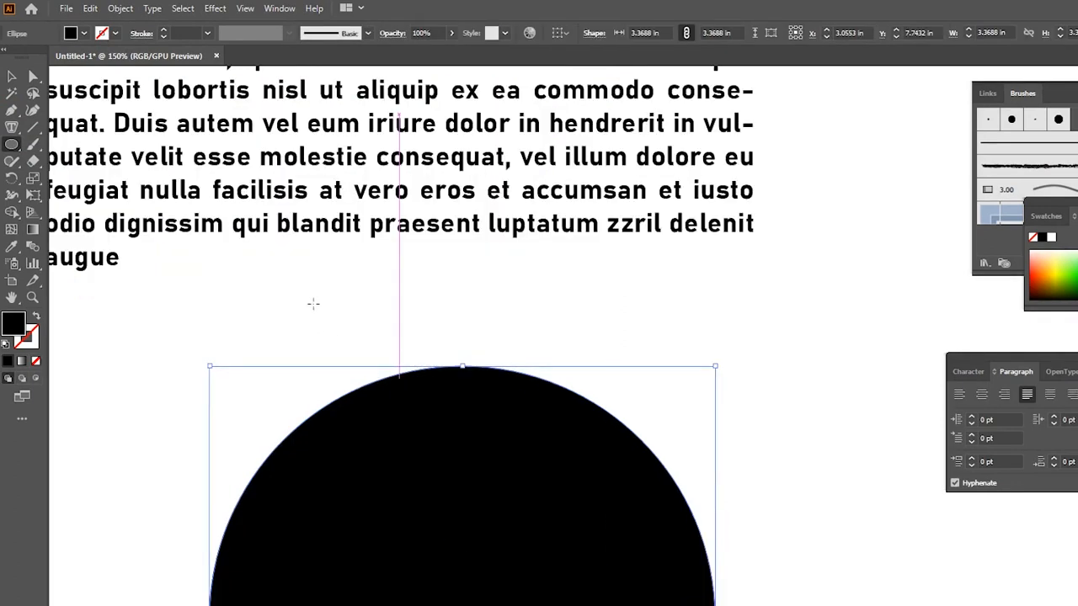
Try converting the black circle into area type from its top anchor, and undo the conversion.
{"action": "key", "text": "t"}
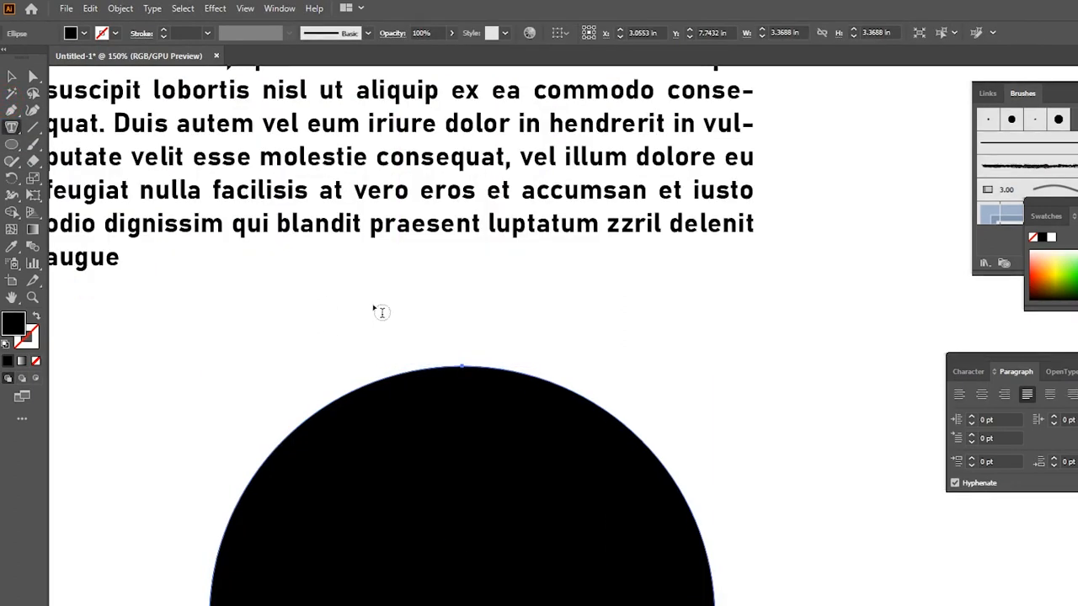
{"action": "key", "text": "ctrl+equal"}
{"action": "key", "text": "ctrl+equal"}
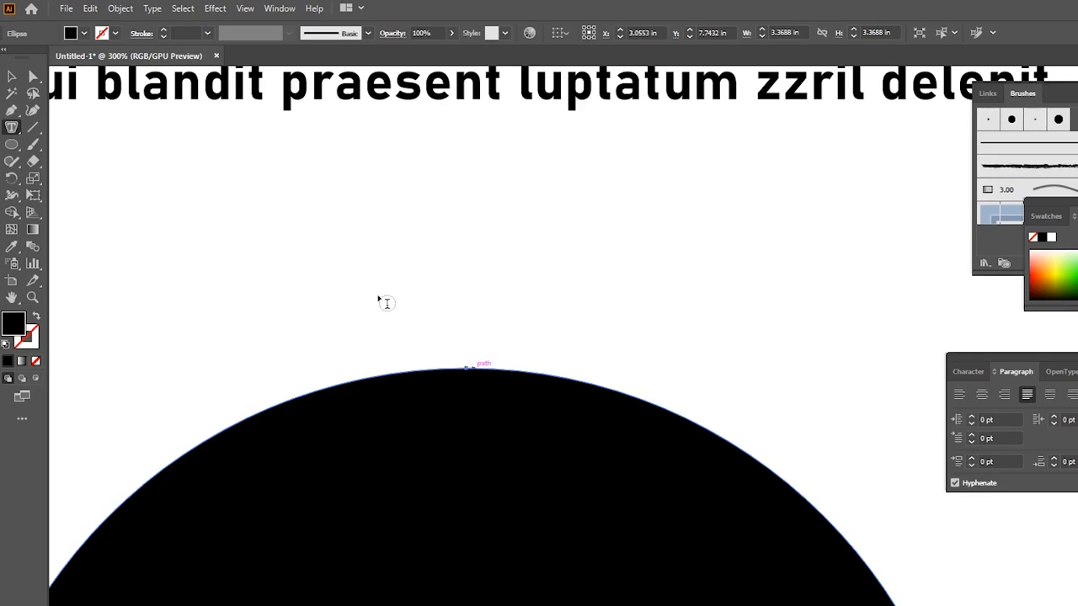
{"action": "left_click", "coordinate": [371, 298]}
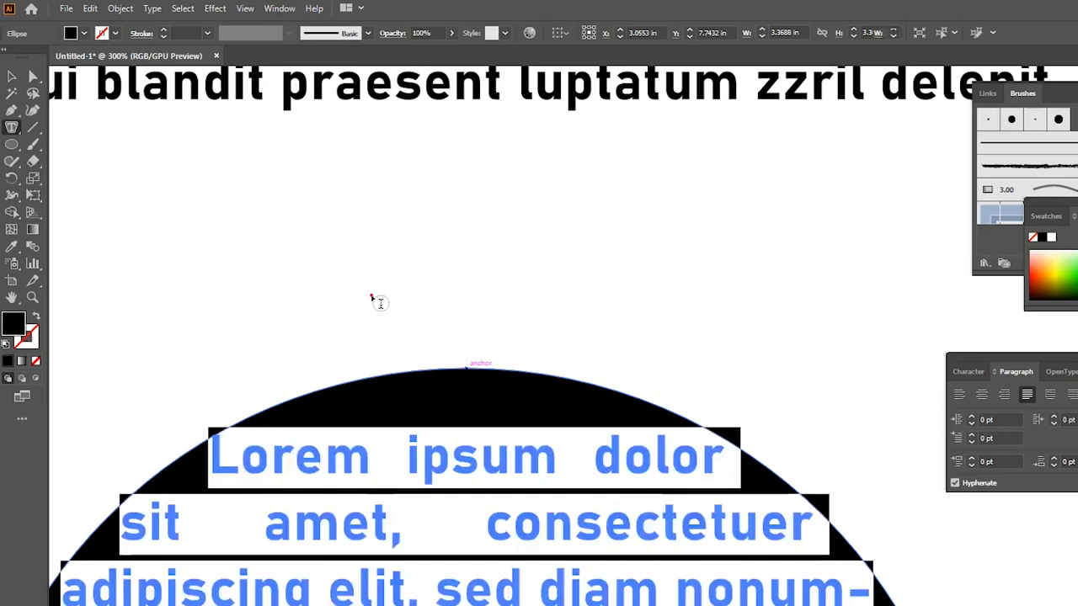
{"action": "key", "text": "ctrl+z"}
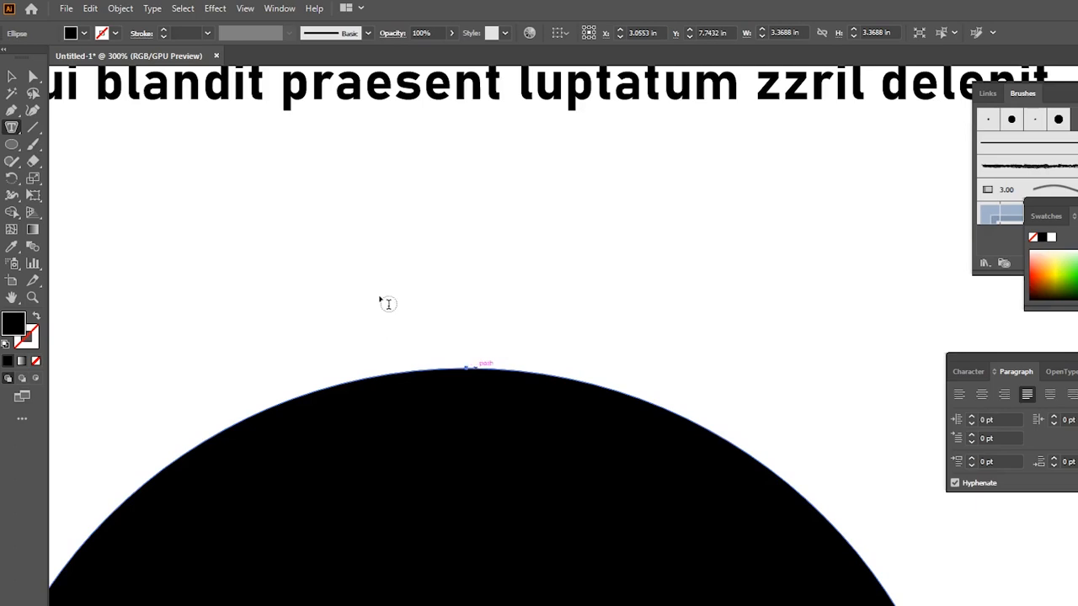
Try to create area type at a point off the black circle's path.
{"action": "scroll", "coordinate": [371, 297], "scroll_direction": "down", "scroll_amount": 1}
{"action": "scroll", "coordinate": [372, 294], "scroll_direction": "up", "scroll_amount": 3}
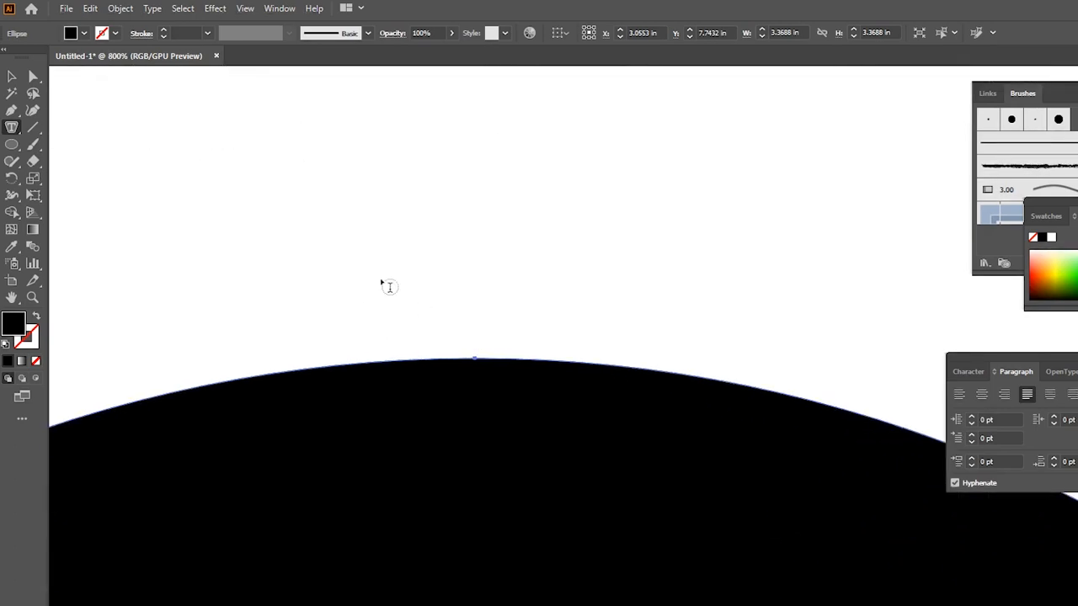
{"action": "scroll", "coordinate": [390, 297], "scroll_direction": "down", "scroll_amount": 2}
{"action": "scroll", "coordinate": [388, 298], "scroll_direction": "down", "scroll_amount": 6}
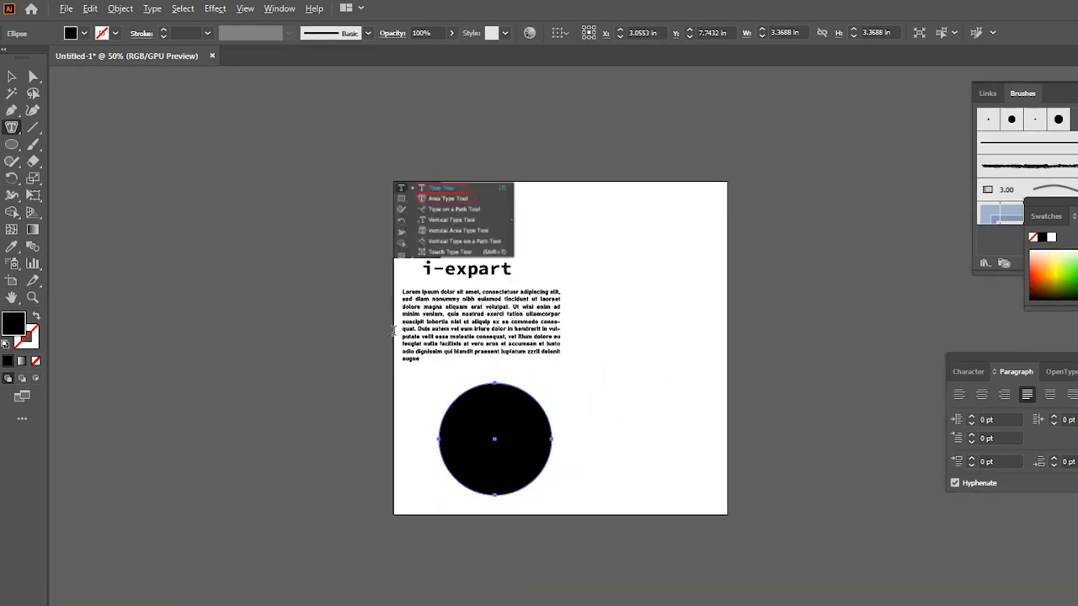
{"action": "scroll", "coordinate": [404, 314], "scroll_direction": "up", "scroll_amount": 7}
{"action": "scroll", "coordinate": [399, 313], "scroll_direction": "down", "scroll_amount": 4}
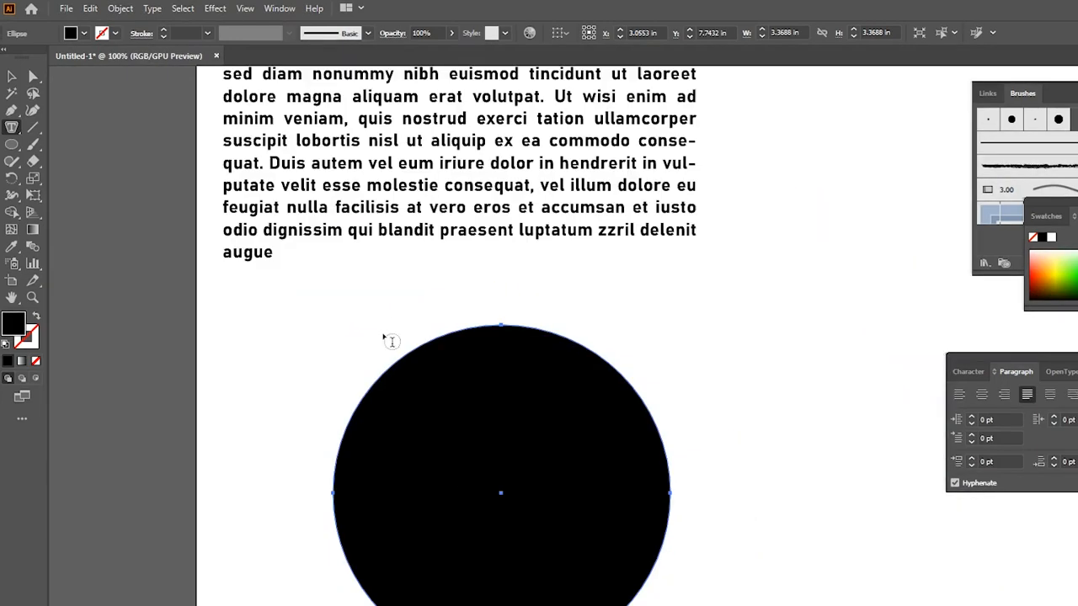
{"action": "left_click", "coordinate": [330, 278]}
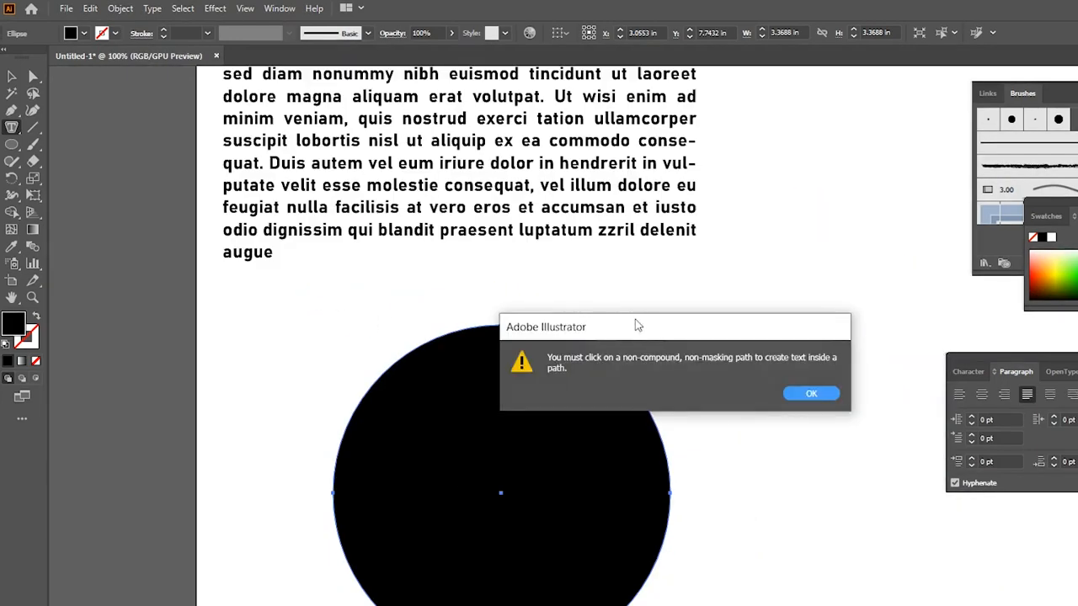
{"action": "key", "text": "Return"}
Convert the black circle into an area type frame from its top anchor, filled with Lorem ipsum placeholder text.
{"action": "scroll", "coordinate": [244, 291], "scroll_direction": "up", "scroll_amount": 2}
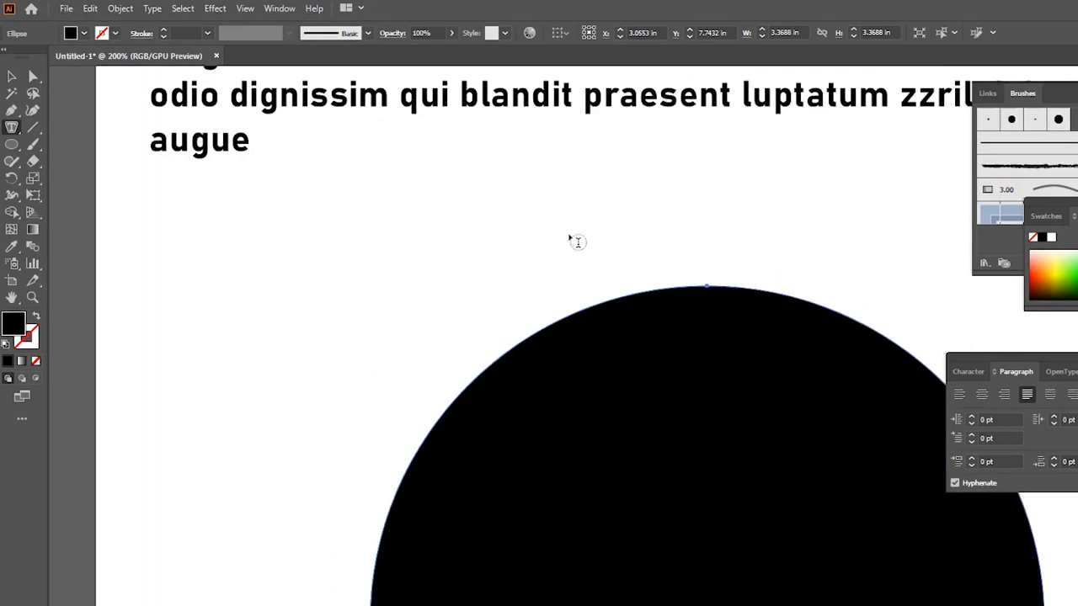
{"action": "scroll", "coordinate": [569, 237], "scroll_direction": "up", "scroll_amount": 2}
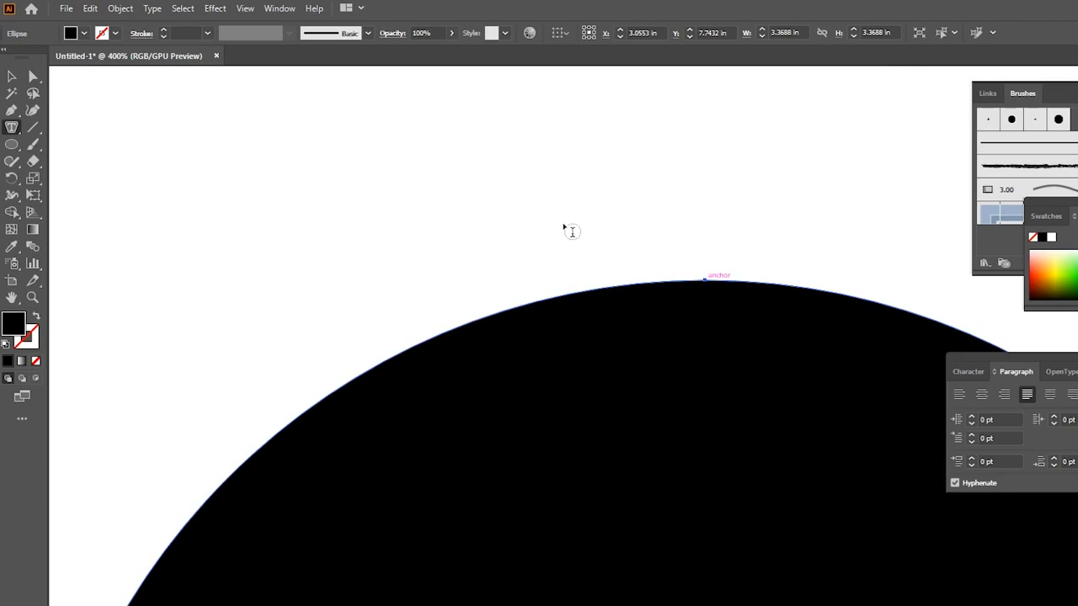
{"action": "left_click", "coordinate": [563, 225]}
{"action": "scroll", "coordinate": [542, 261], "scroll_direction": "down", "scroll_amount": 6}
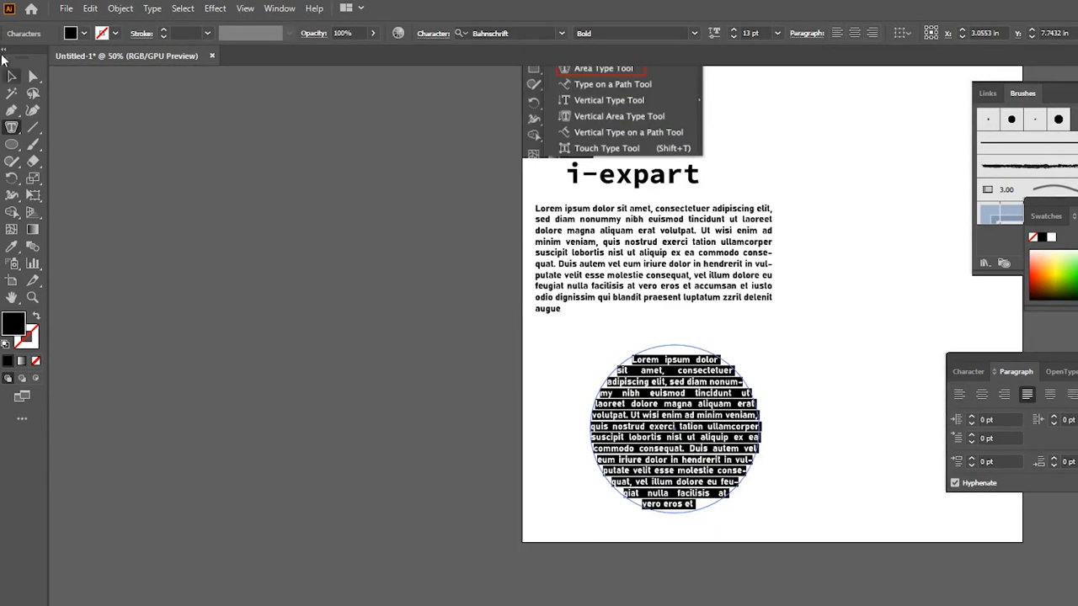
Move the circular area text up and left, closer to the Lorem ipsum paragraph, and deselect it.
{"action": "left_click", "coordinate": [12, 76]}
{"action": "left_click", "coordinate": [300, 241]}
{"action": "left_click_drag", "start_coordinate": [594, 373], "coordinate": [549, 348]}
{"action": "left_click_drag", "start_coordinate": [720, 284], "coordinate": [479, 366]}
{"action": "left_click", "coordinate": [496, 350]}
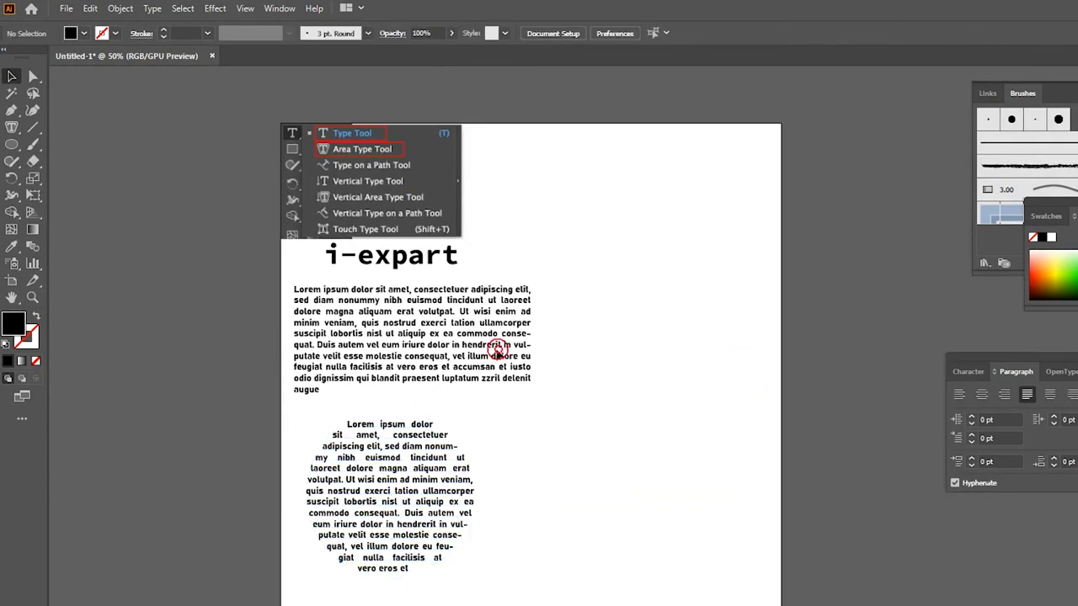
Draw a black five-pointed star about 4.11 by 4.06 in beside the circular text with the Star Tool.
{"action": "left_click", "coordinate": [12, 143]}
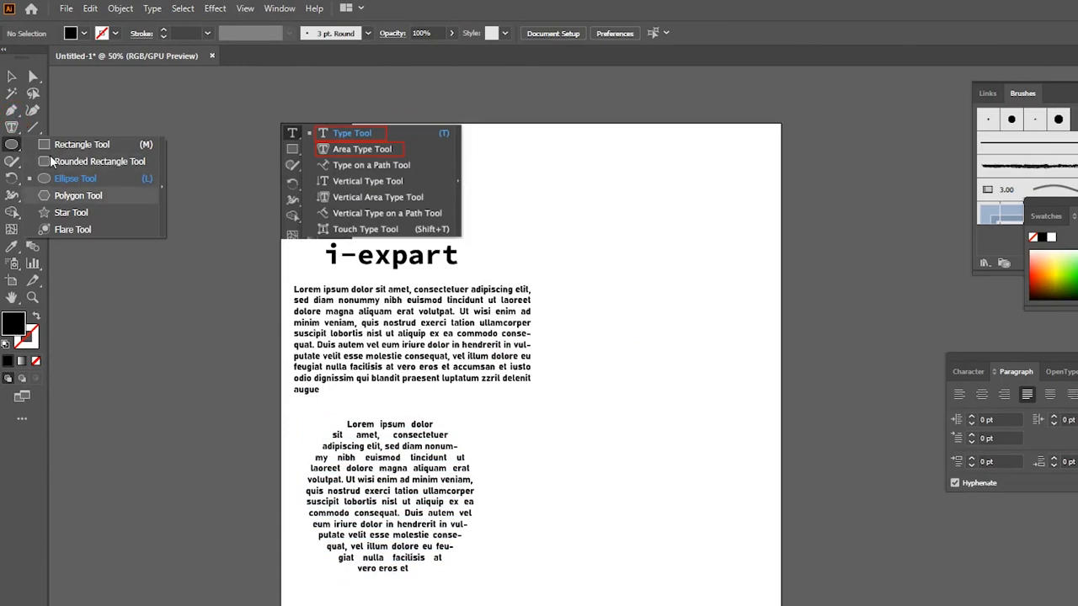
{"action": "left_click", "coordinate": [71, 212]}
{"action": "scroll", "coordinate": [629, 457], "scroll_direction": "up", "scroll_amount": 1}
{"action": "left_click_drag", "start_coordinate": [515, 419], "coordinate": [575, 537]}
{"action": "left_click_drag", "start_coordinate": [458, 429], "coordinate": [469, 446]}
{"action": "key", "text": "ctrl+z"}
{"action": "left_click_drag", "start_coordinate": [554, 437], "coordinate": [510, 452]}
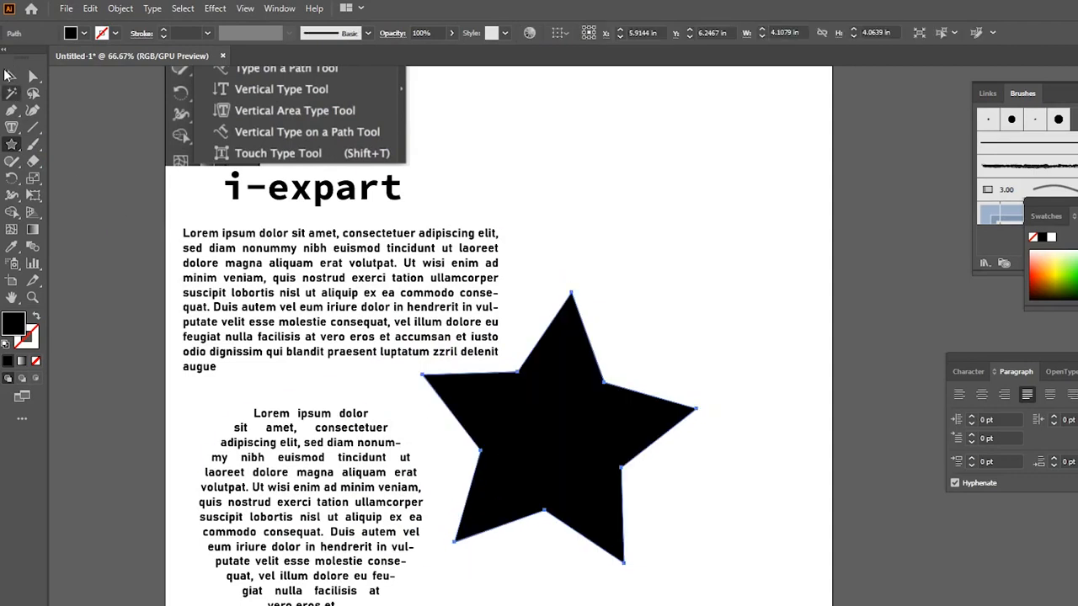
Move the black star down and to the right, clear of the paragraph, and deselect it.
{"action": "left_click", "coordinate": [11, 75]}
{"action": "left_click", "coordinate": [12, 75]}
{"action": "left_click_drag", "start_coordinate": [537, 341], "coordinate": [561, 389]}
{"action": "left_click", "coordinate": [599, 308]}
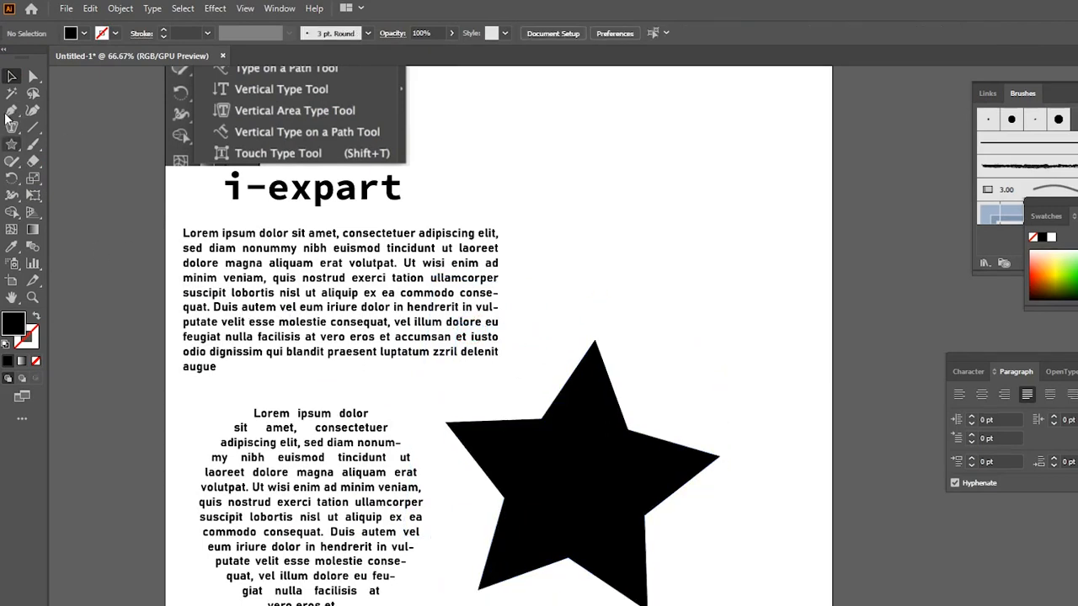
Convert the black star into area type from its top anchor with the Area Type Tool, filled with Lorem ipsum placeholder text.
{"action": "left_click", "coordinate": [12, 144]}
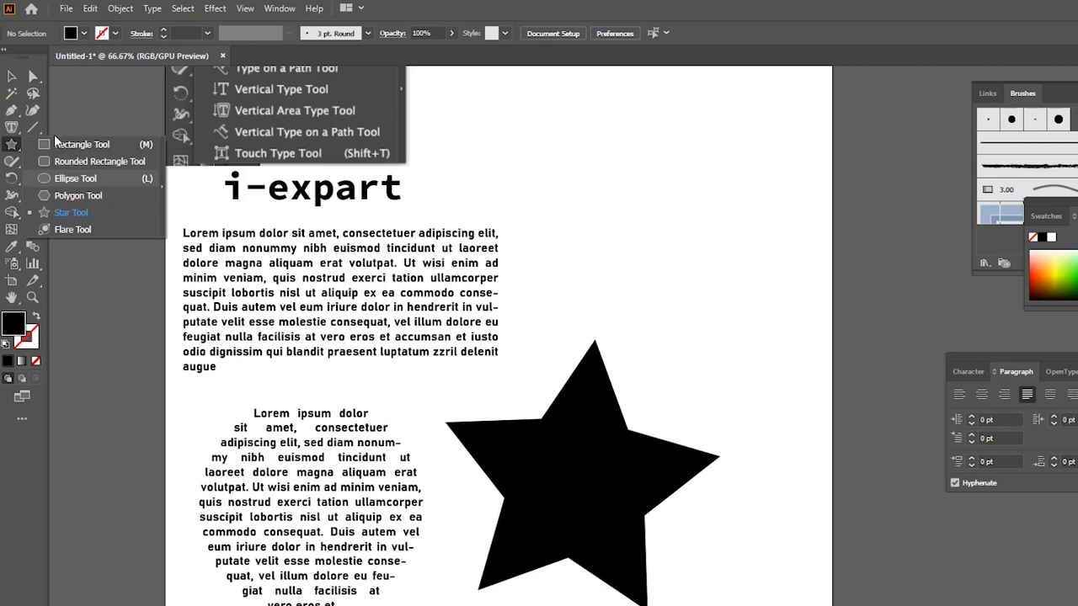
{"action": "left_click", "coordinate": [10, 116]}
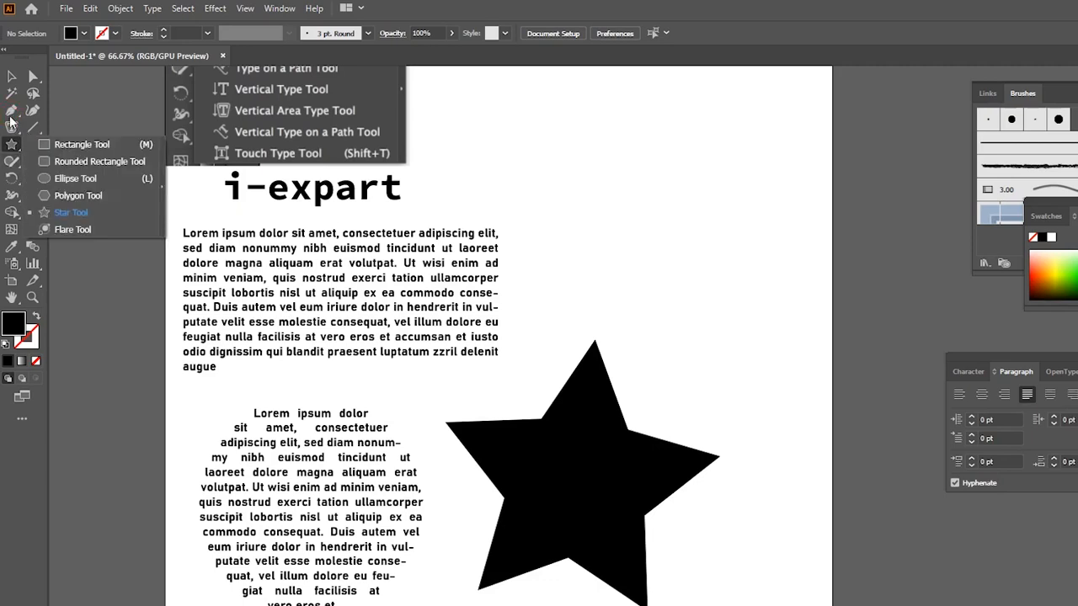
{"action": "left_click", "coordinate": [12, 126]}
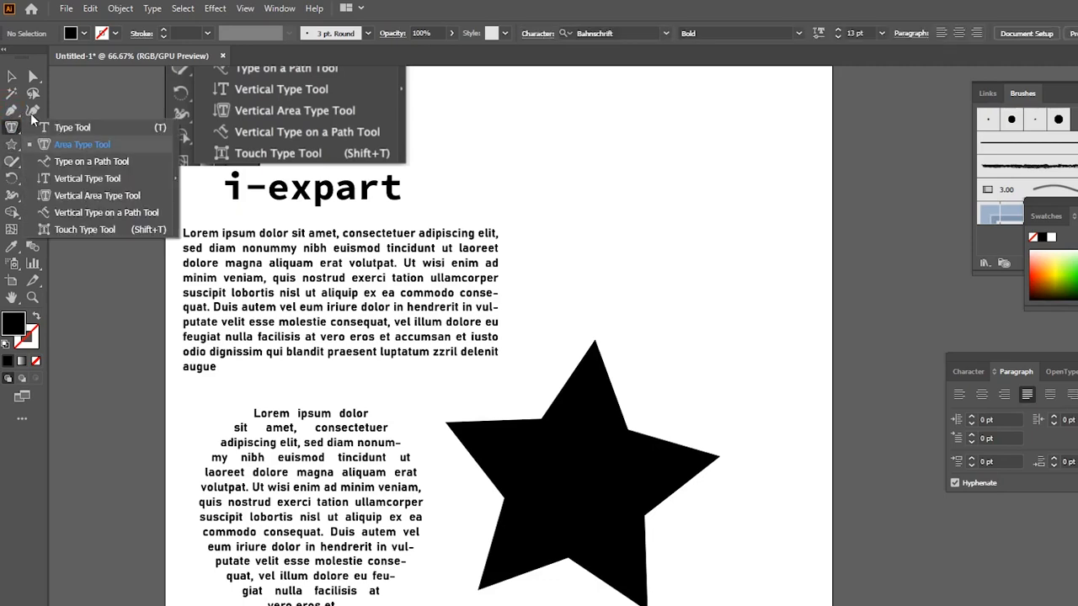
{"action": "left_click", "coordinate": [41, 126]}
{"action": "key", "text": "ctrl+equal"}
{"action": "key", "text": "ctrl+equal"}
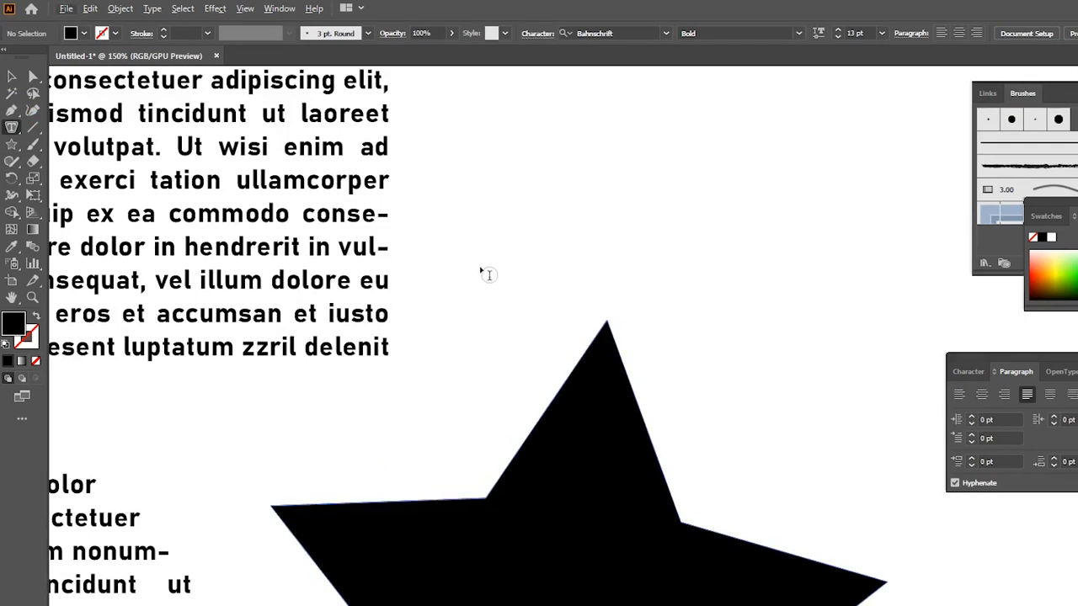
{"action": "key", "text": "ctrl+equal"}
{"action": "key", "text": "ctrl+equal"}
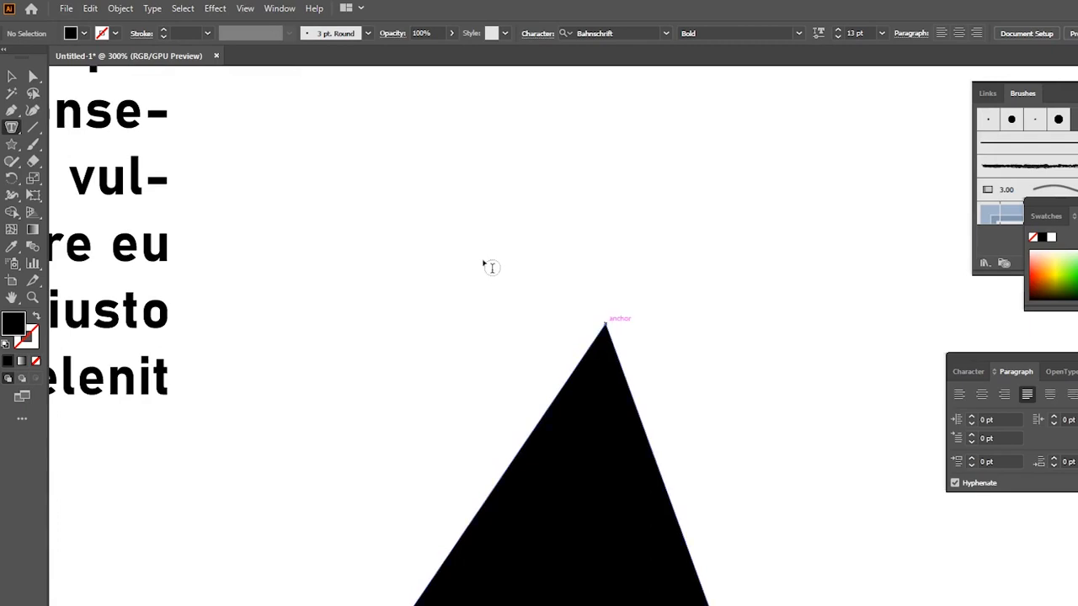
{"action": "left_click", "coordinate": [482, 260]}
{"action": "left_click", "coordinate": [483, 268]}
{"action": "scroll", "coordinate": [494, 290], "scroll_direction": "down", "scroll_amount": 3}
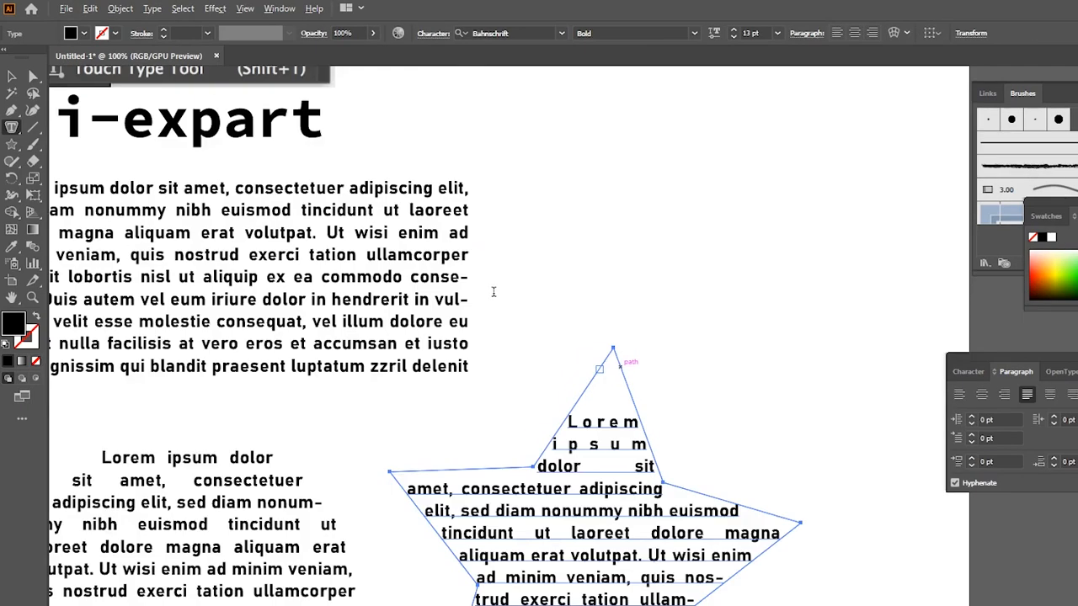
{"action": "key", "text": "ctrl+minus"}
Move the star-shaped area text slightly left, closer to the circular text, and deselect it.
{"action": "left_click", "coordinate": [12, 77]}
{"action": "left_click", "coordinate": [618, 234]}
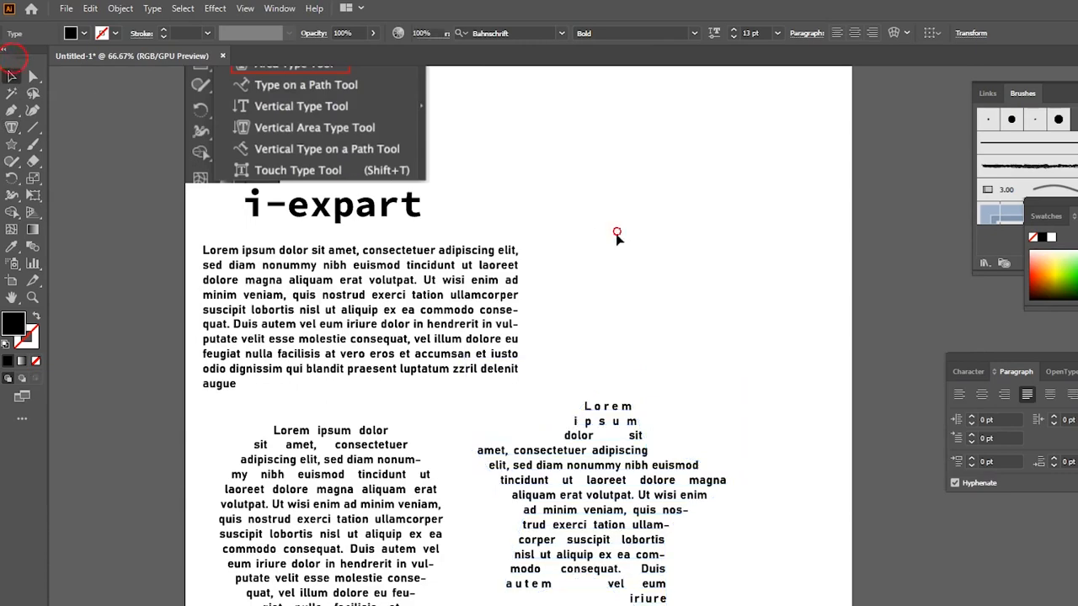
{"action": "left_click_drag", "start_coordinate": [545, 335], "coordinate": [452, 277]}
{"action": "left_click_drag", "start_coordinate": [425, 361], "coordinate": [451, 354]}
{"action": "left_click", "coordinate": [563, 294]}
{"action": "left_click_drag", "start_coordinate": [435, 293], "coordinate": [479, 214]}
{"action": "left_click_drag", "start_coordinate": [503, 269], "coordinate": [455, 295]}
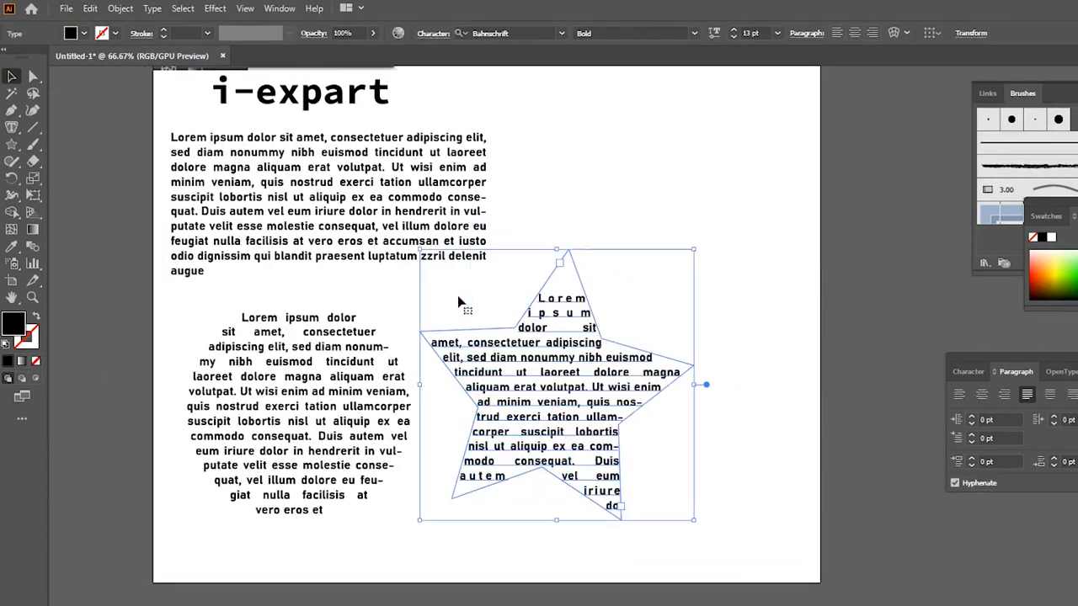
{"action": "left_click", "coordinate": [570, 189]}
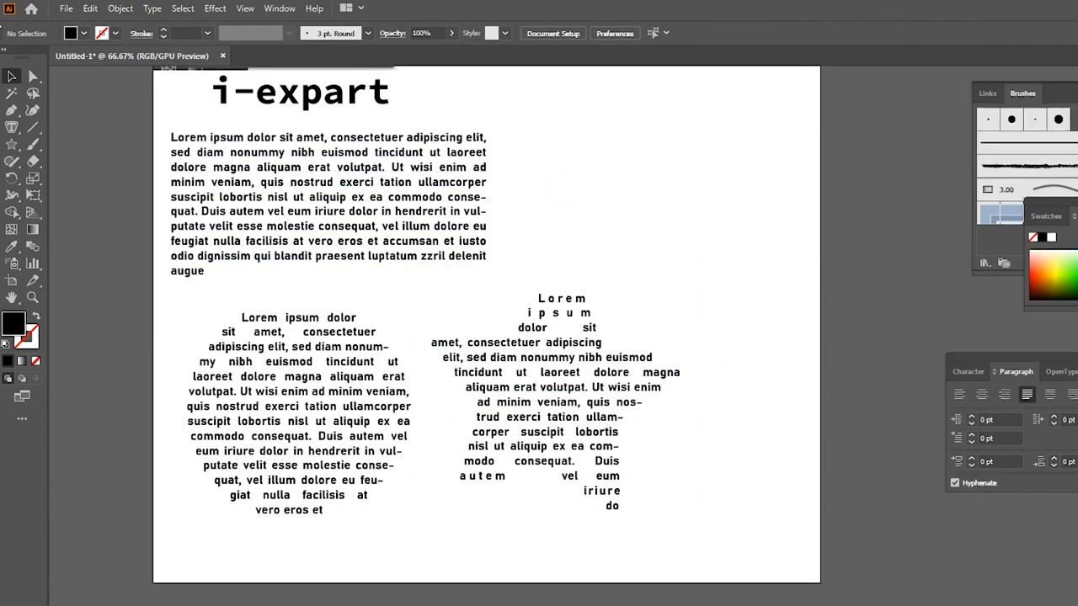
Frame the Type on a Path Tool entry in the reference image with a red rectangle outline about 1.93 by 0.28 in.
{"action": "left_click", "coordinate": [12, 127]}
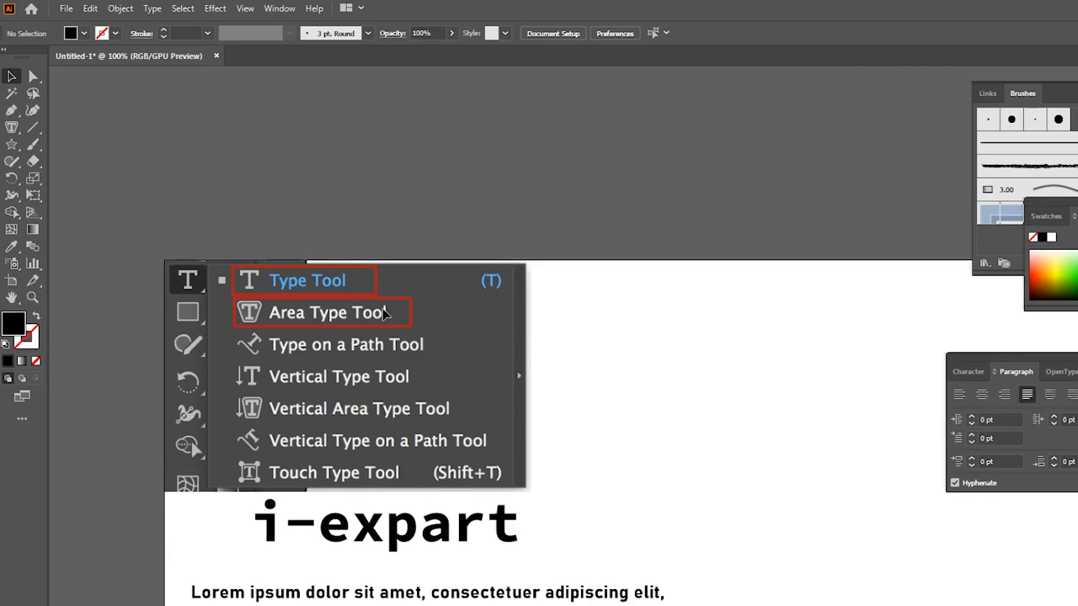
{"action": "left_click", "coordinate": [12, 110]}
{"action": "left_click_drag", "start_coordinate": [651, 317], "coordinate": [392, 226]}
{"action": "left_click_drag", "start_coordinate": [230, 201], "coordinate": [516, 298]}
{"action": "left_click", "coordinate": [12, 76]}
{"action": "left_click_drag", "start_coordinate": [439, 320], "coordinate": [457, 351]}
{"action": "left_click_drag", "start_coordinate": [573, 344], "coordinate": [503, 308]}
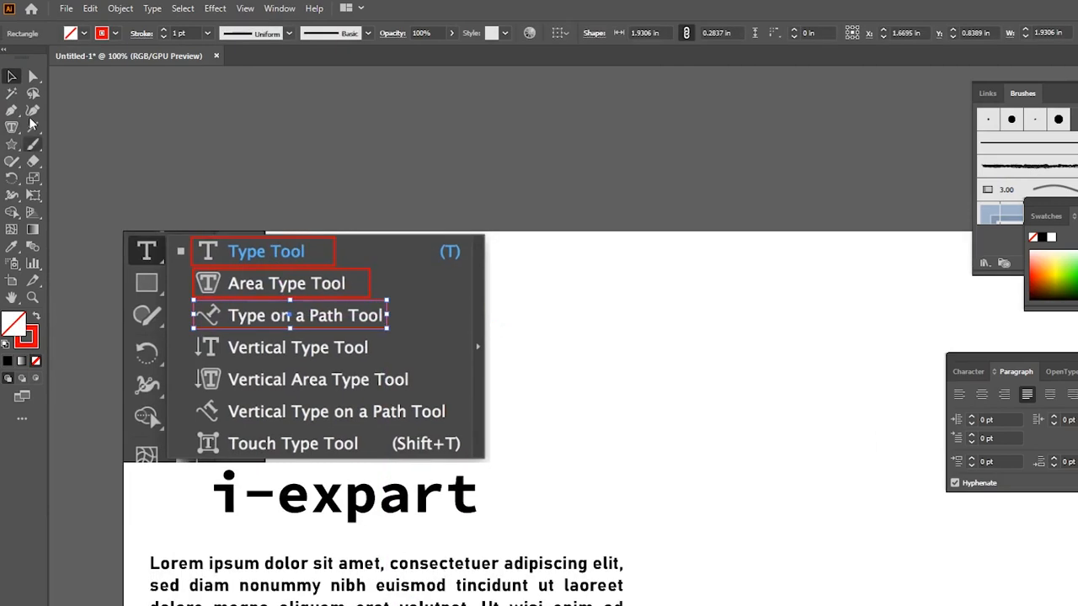
Draw a red wavy open curve in the empty area beside the heading with the Pen Tool and deselect it.
{"action": "left_click", "coordinate": [12, 109]}
{"action": "left_click", "coordinate": [59, 106]}
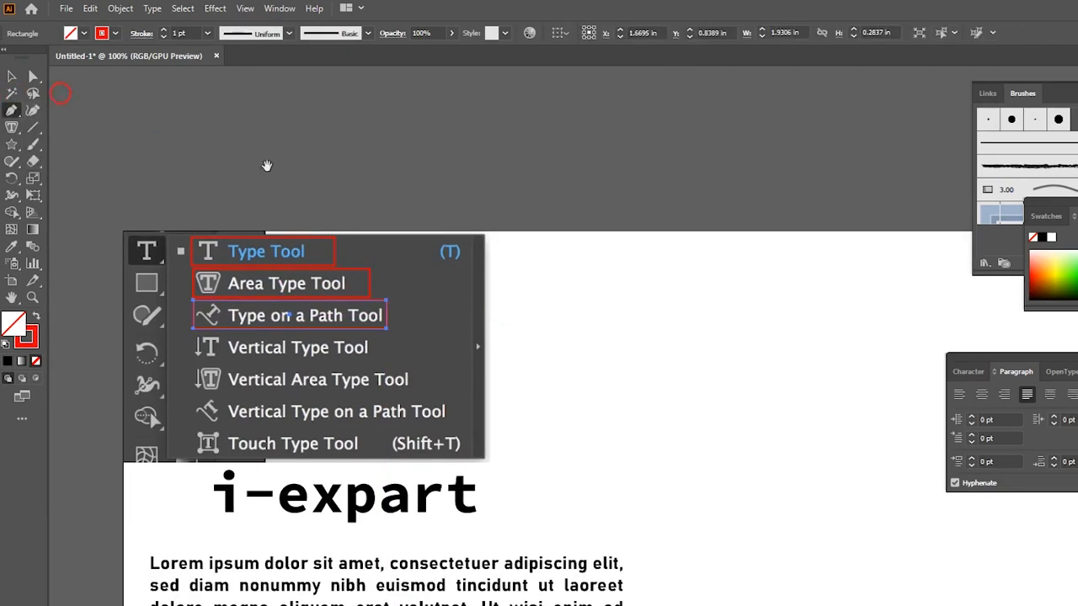
{"action": "left_click_drag", "start_coordinate": [599, 267], "coordinate": [282, 177]}
{"action": "left_click", "coordinate": [240, 323]}
{"action": "left_click_drag", "start_coordinate": [424, 313], "coordinate": [517, 342]}
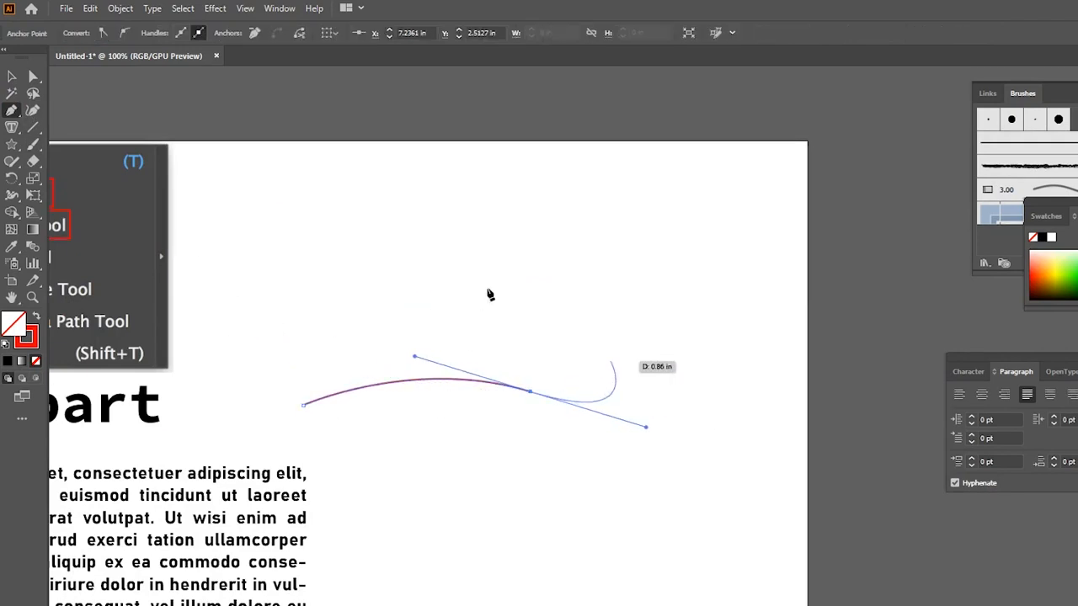
{"action": "left_click_drag", "start_coordinate": [594, 257], "coordinate": [608, 241]}
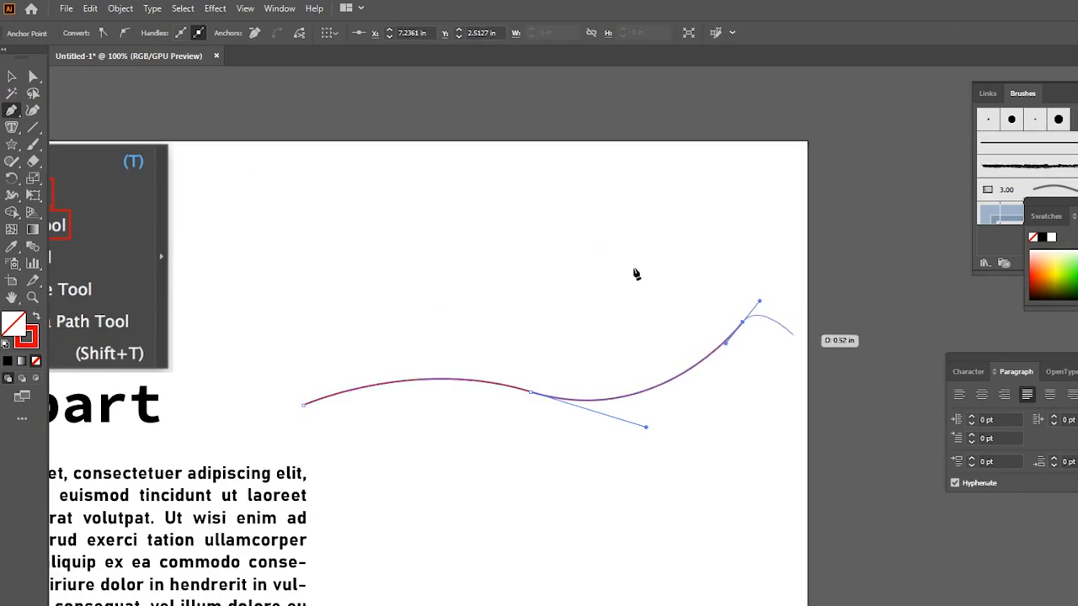
{"action": "left_click", "coordinate": [12, 75]}
{"action": "left_click", "coordinate": [525, 192]}
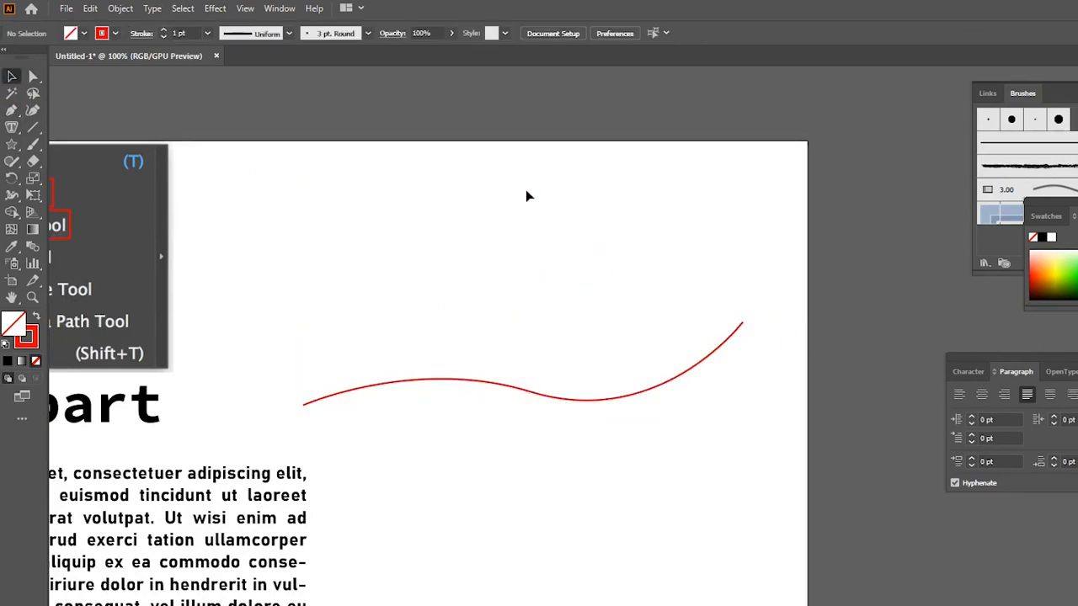
Copy "Lorem ipsum dolor sit amet," from the paragraph and place it along the wavy curve with the Type on a Path Tool.
{"action": "scroll", "coordinate": [526, 192], "scroll_direction": "up", "scroll_amount": 1}
{"action": "left_click_drag", "start_coordinate": [293, 323], "coordinate": [385, 299]}
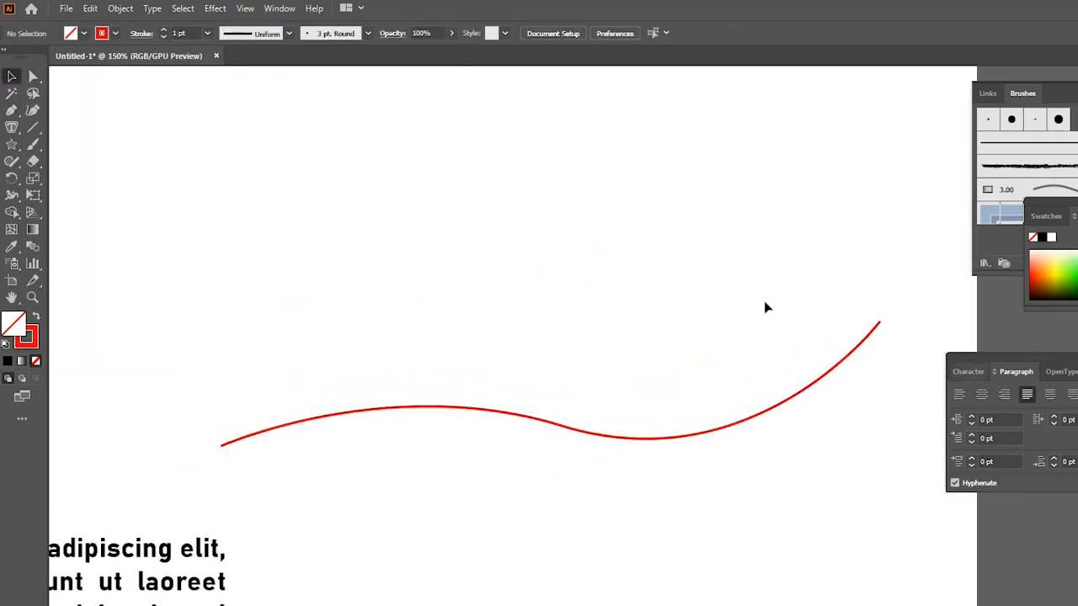
{"action": "left_click_drag", "start_coordinate": [11, 127], "coordinate": [32, 125]}
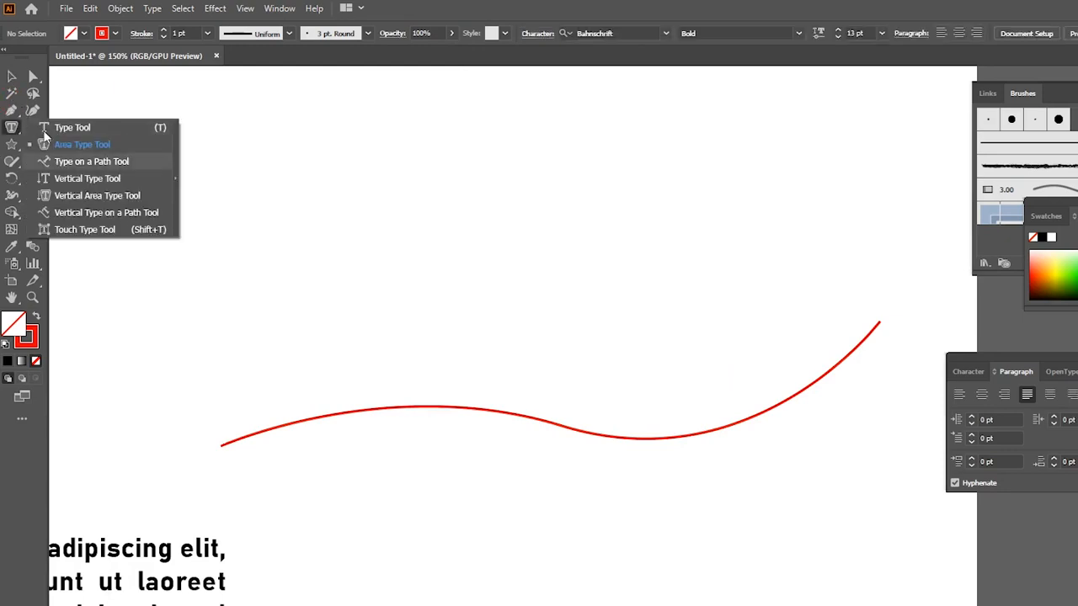
{"action": "left_click", "coordinate": [84, 161]}
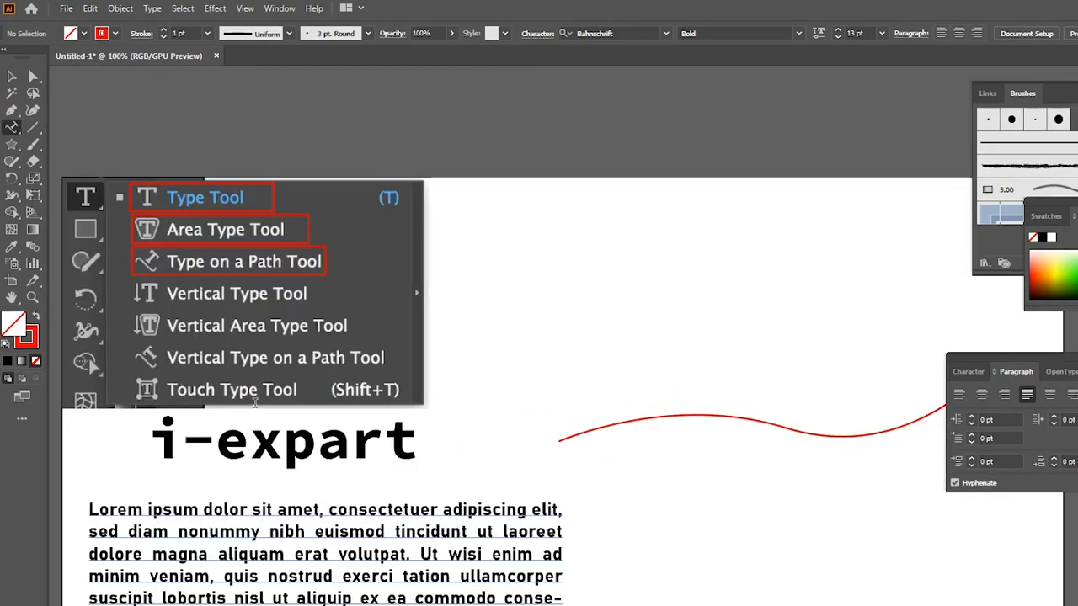
{"action": "left_click_drag", "start_coordinate": [89, 509], "coordinate": [312, 510]}
{"action": "key", "text": "ctrl+c"}
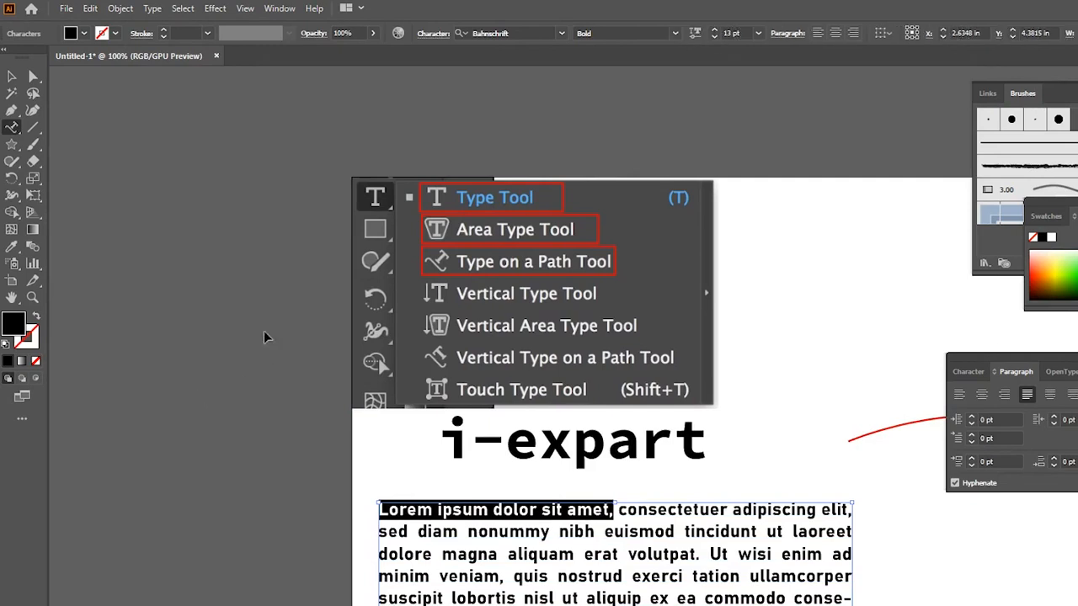
{"action": "left_click", "coordinate": [12, 127]}
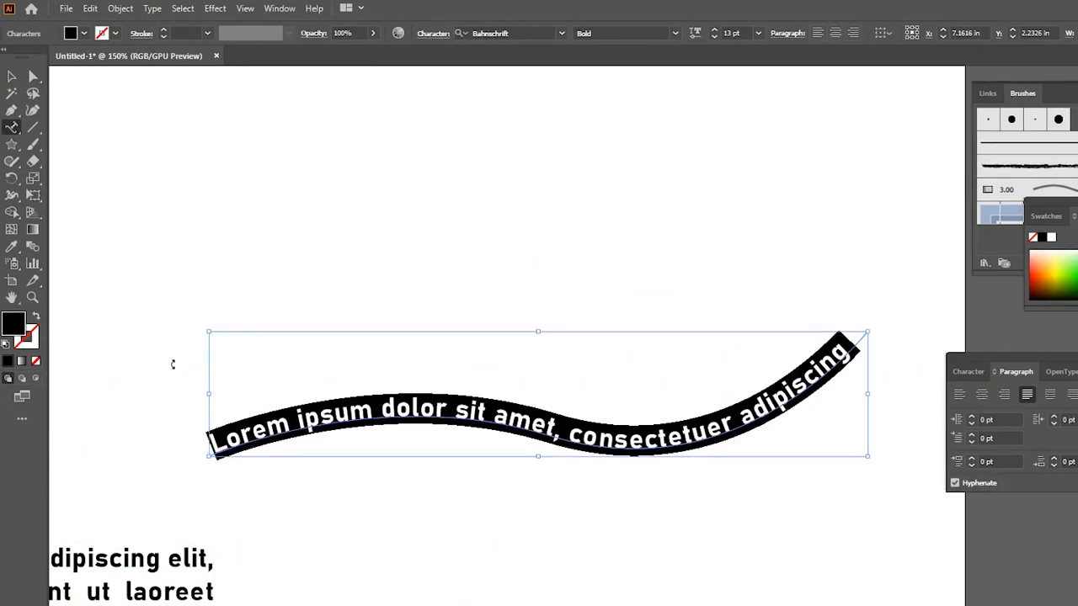
{"action": "key", "text": "ctrl+v"}
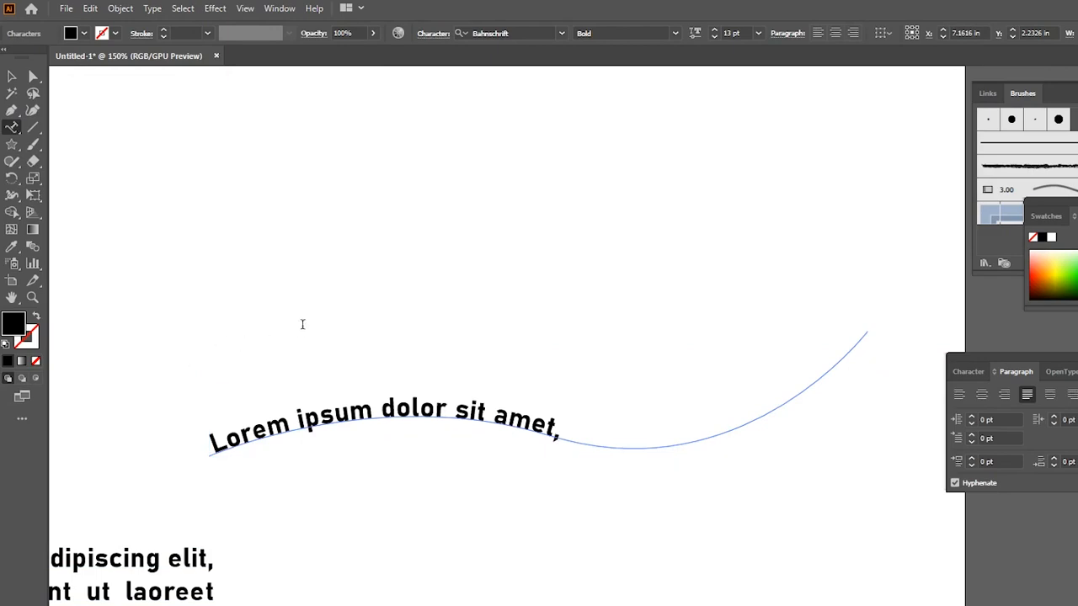
{"action": "key", "text": "Escape"}
{"action": "left_click", "coordinate": [287, 193]}
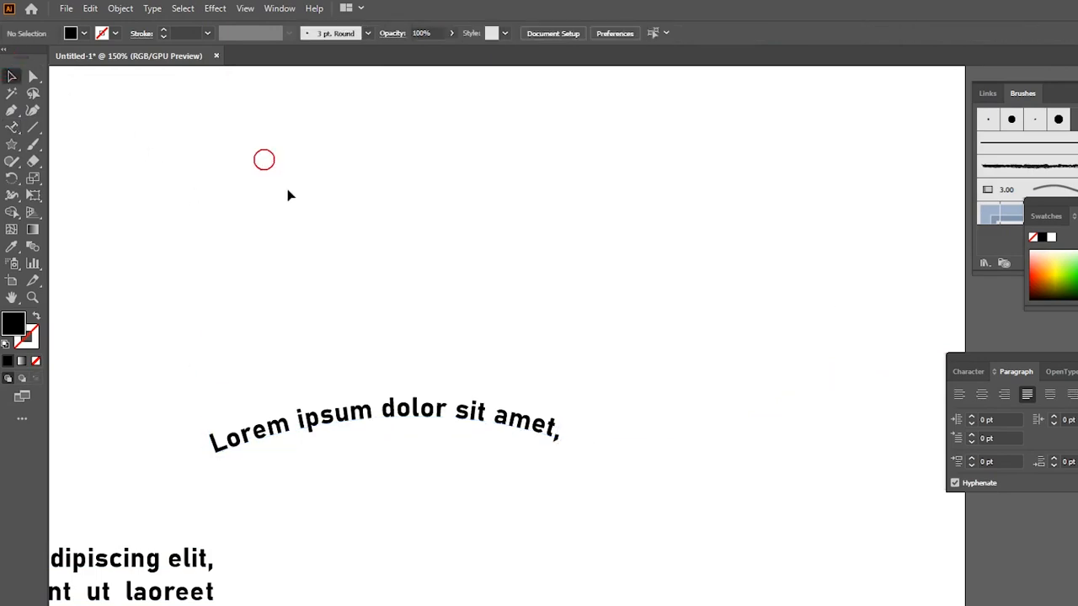
Enlarge the curved path text to 24 pt so it fills the curve, and deselect it.
{"action": "left_click", "coordinate": [391, 335]}
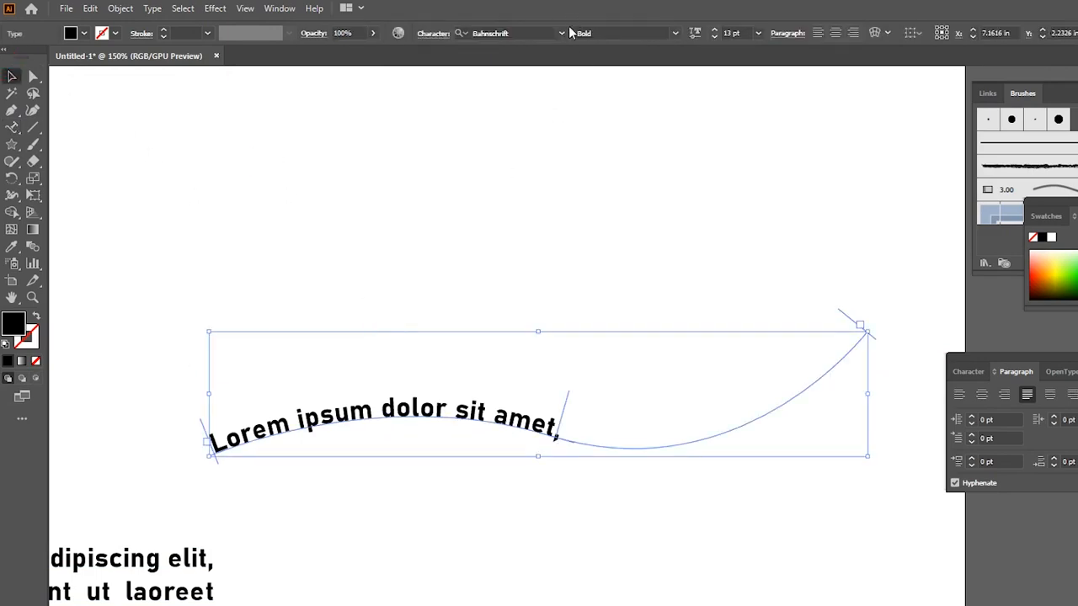
{"action": "key", "text": "ctrl+shift+period"}
{"action": "key", "text": "ctrl+shift+period"}
{"action": "key", "text": "ctrl+shift+period"}
{"action": "key", "text": "ctrl+shift+period"}
{"action": "key", "text": "ctrl+shift+period"}
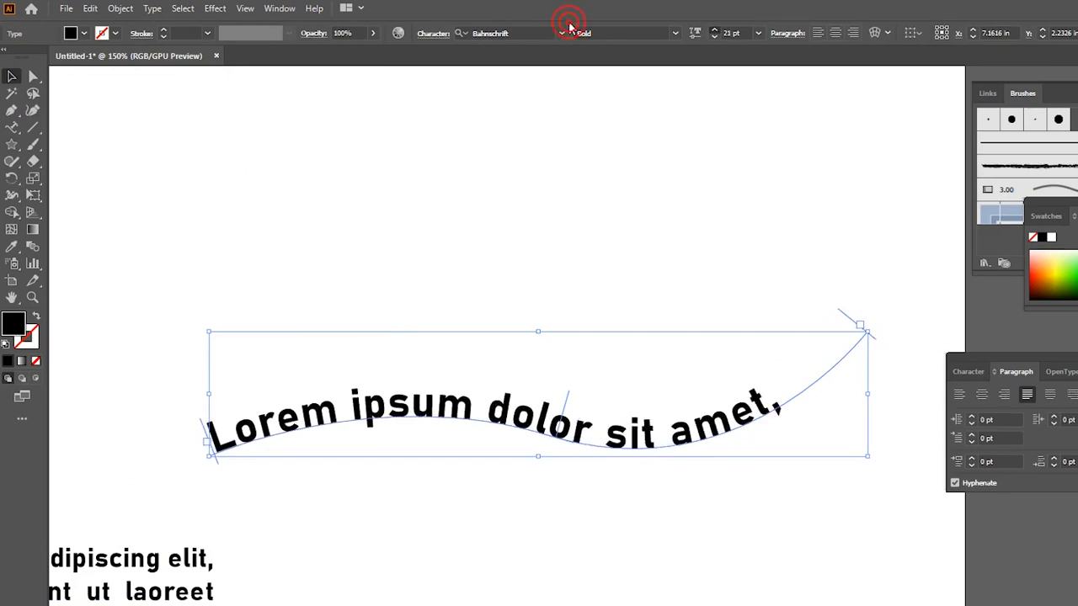
{"action": "left_click", "coordinate": [569, 23]}
{"action": "left_click_drag", "start_coordinate": [646, 189], "coordinate": [654, 207]}
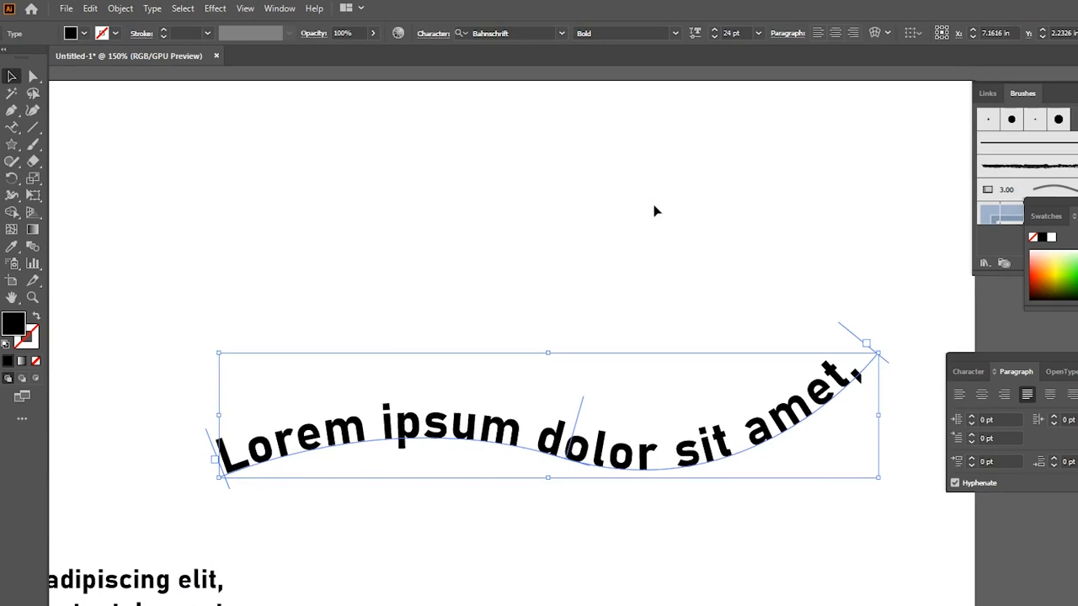
{"action": "left_click", "coordinate": [653, 207]}
{"action": "left_click_drag", "start_coordinate": [563, 234], "coordinate": [587, 268]}
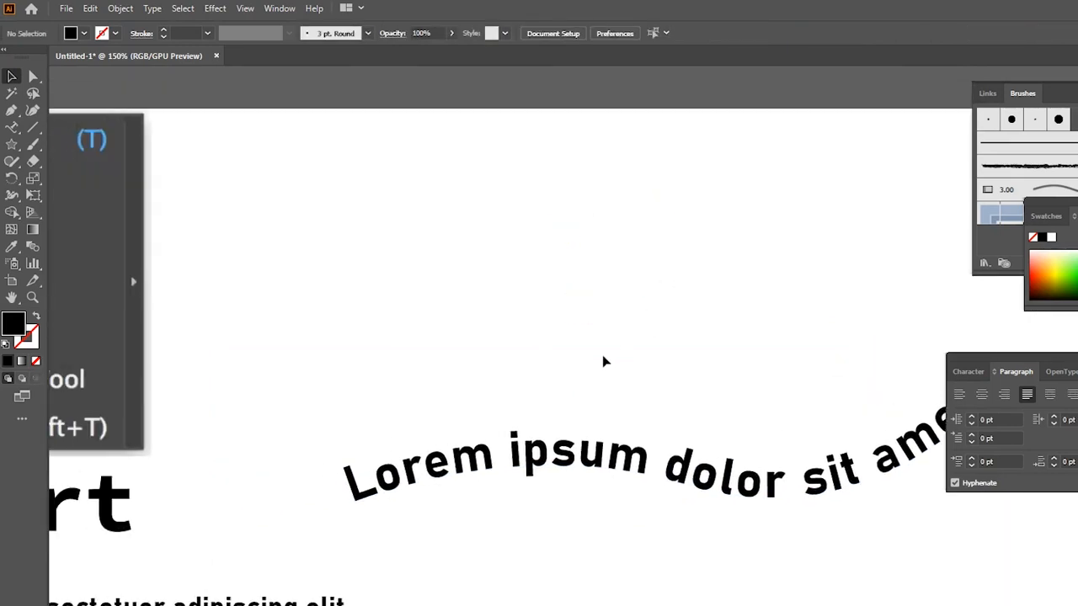
Try out different fonts on the curved path text.
{"action": "left_click", "coordinate": [539, 385]}
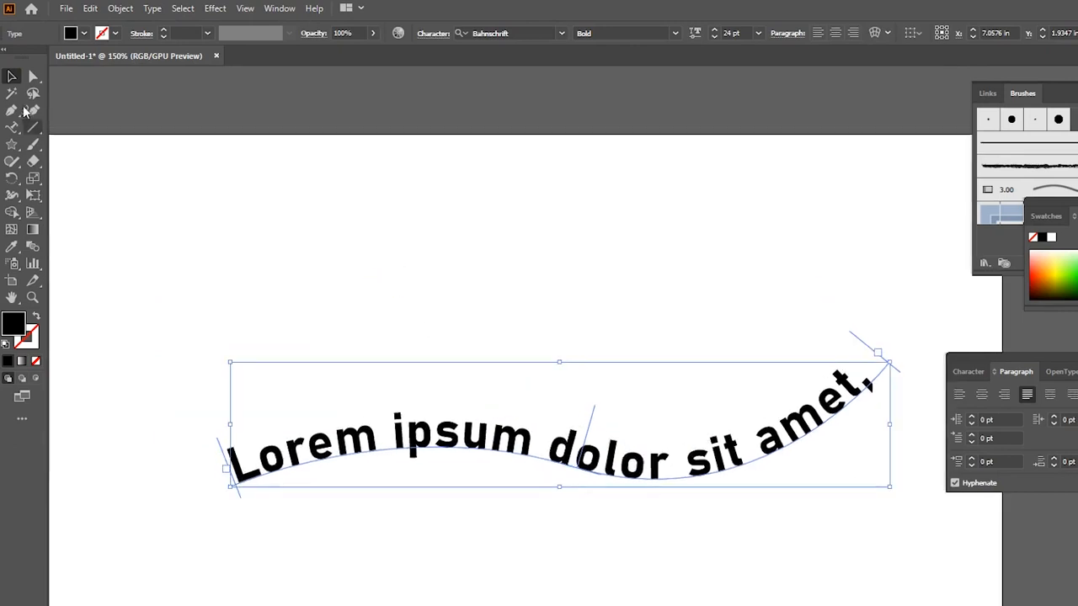
{"action": "left_click", "coordinate": [15, 118]}
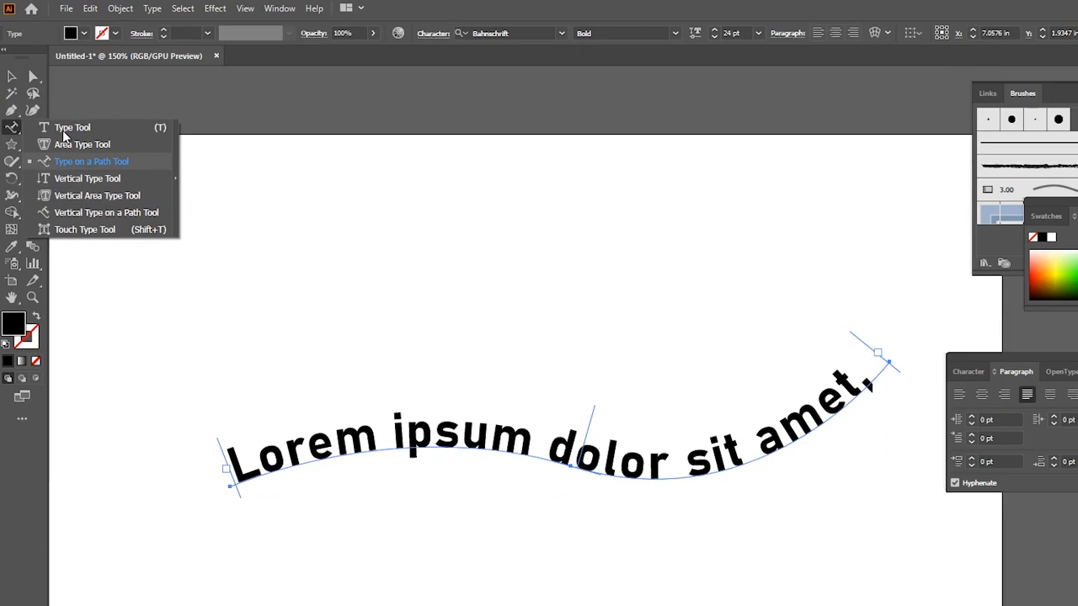
{"action": "left_click", "coordinate": [468, 30]}
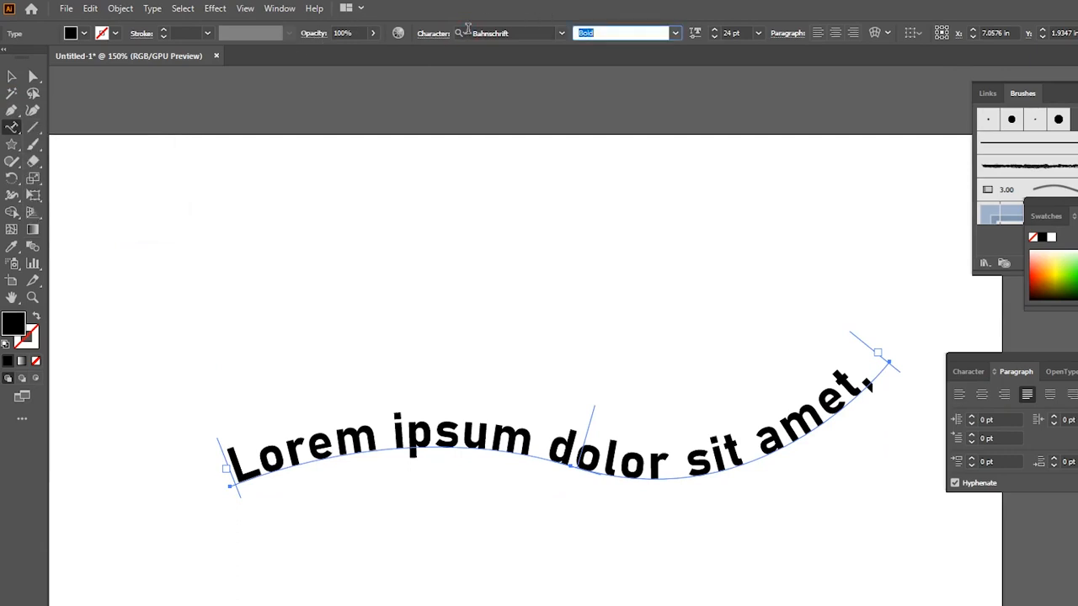
{"action": "key", "text": "Down"}
{"action": "key", "text": "Down"}
{"action": "key", "text": "Down"}
{"action": "key", "text": "Down"}
{"action": "key", "text": "Down"}
{"action": "key", "text": "Down"}
{"action": "key", "text": "Down"}
{"action": "key", "text": "Down"}
{"action": "key", "text": "Up"}
{"action": "key", "text": "Up"}
{"action": "key", "text": "Up"}
{"action": "key", "text": "Up"}
{"action": "key", "text": "Up"}
{"action": "key", "text": "Up"}
{"action": "key", "text": "Up"}
{"action": "key", "text": "Up"}
{"action": "key", "text": "Up"}
{"action": "key", "text": "Up"}
{"action": "key", "text": "Down"}
{"action": "key", "text": "Down"}
{"action": "key", "text": "Down"}
{"action": "key", "text": "Down"}
{"action": "key", "text": "Down"}
{"action": "key", "text": "Down"}
{"action": "key", "text": "Down"}
{"action": "key", "text": "Down"}
{"action": "key", "text": "Down"}
{"action": "key", "text": "Down"}
{"action": "key", "text": "Down"}
{"action": "key", "text": "Down"}
{"action": "key", "text": "Down"}
{"action": "key", "text": "Down"}
{"action": "key", "text": "Down"}
{"action": "left_click", "coordinate": [9, 72]}
{"action": "left_click", "coordinate": [313, 162]}
Draw a black right-angled open path below the curved text with the Pen Tool, about 2.97 in across and 2.57 in down.
{"action": "left_click_drag", "start_coordinate": [485, 304], "coordinate": [418, 281]}
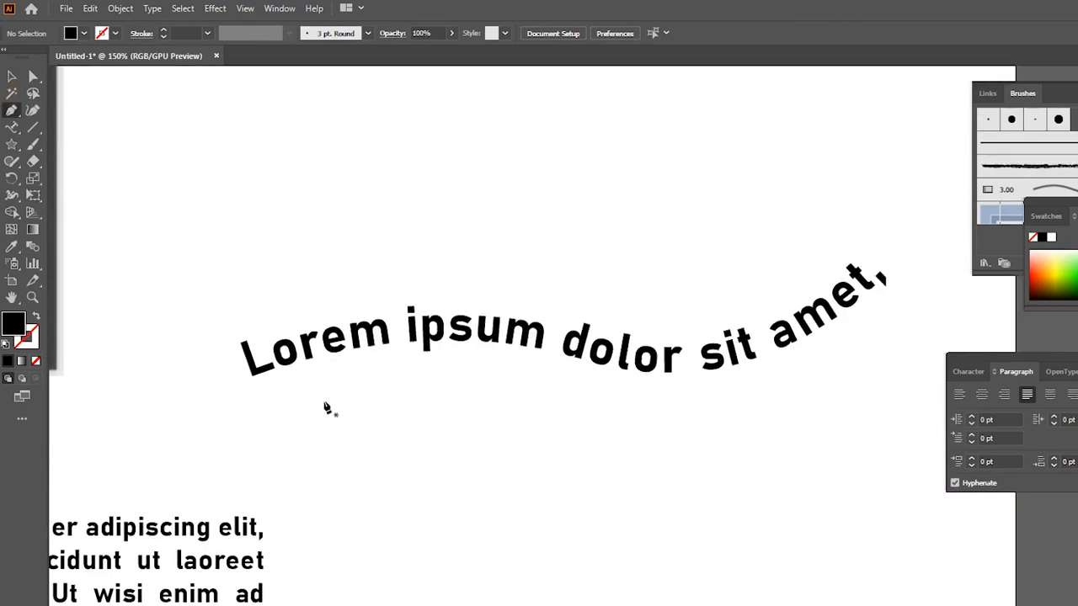
{"action": "left_click", "coordinate": [323, 397]}
{"action": "left_click_drag", "start_coordinate": [519, 407], "coordinate": [401, 365]}
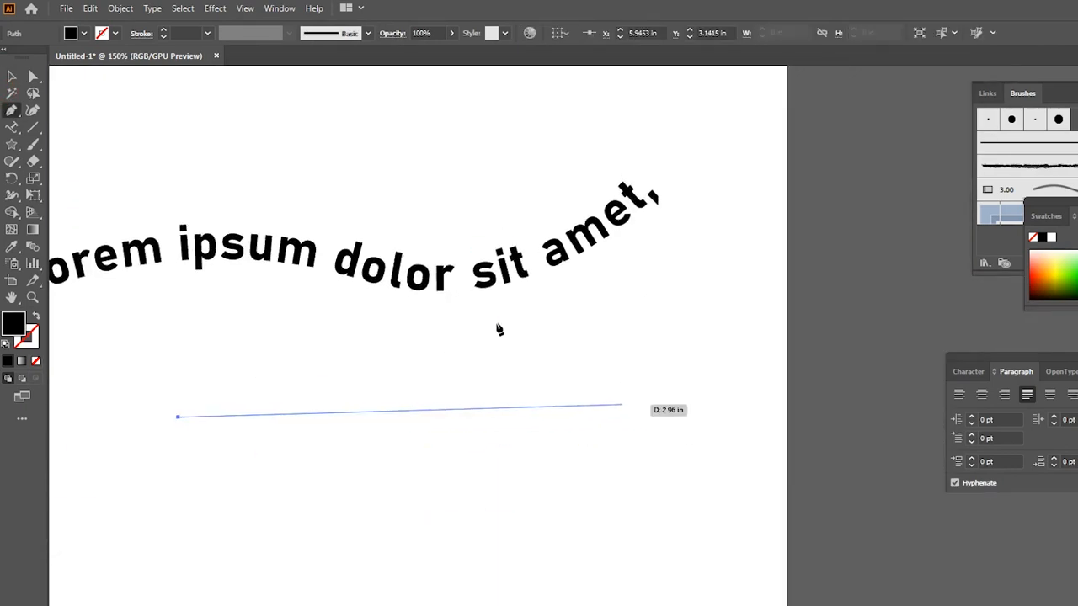
{"action": "left_click", "coordinate": [496, 323]}
{"action": "left_click_drag", "start_coordinate": [482, 399], "coordinate": [524, 267]}
{"action": "key", "text": "ctrl+z"}
{"action": "left_click", "coordinate": [541, 202]}
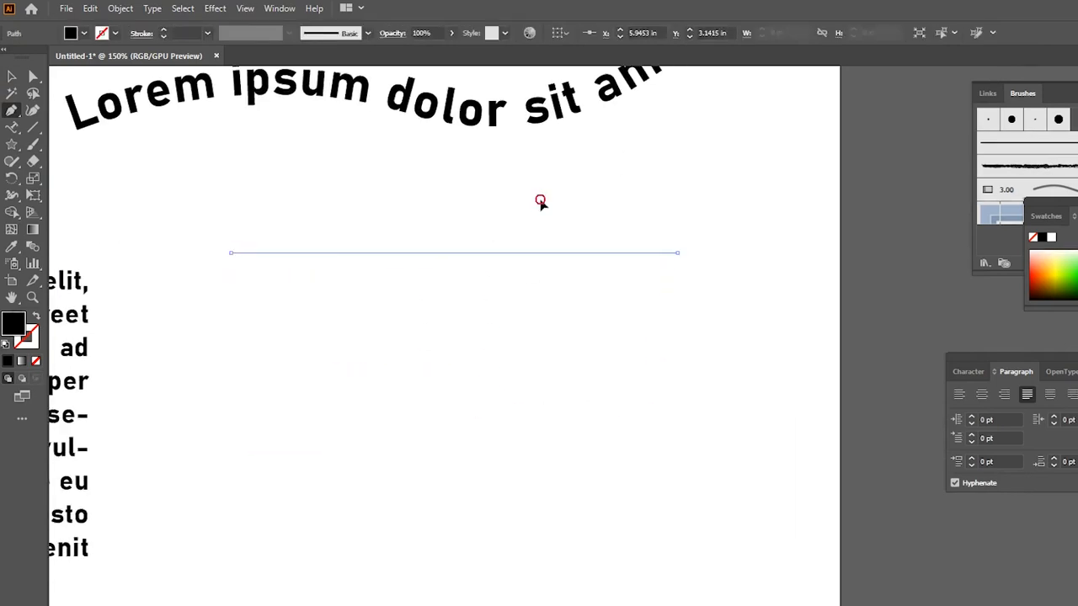
{"action": "left_click_drag", "start_coordinate": [561, 475], "coordinate": [558, 344]}
{"action": "left_click", "coordinate": [548, 385]}
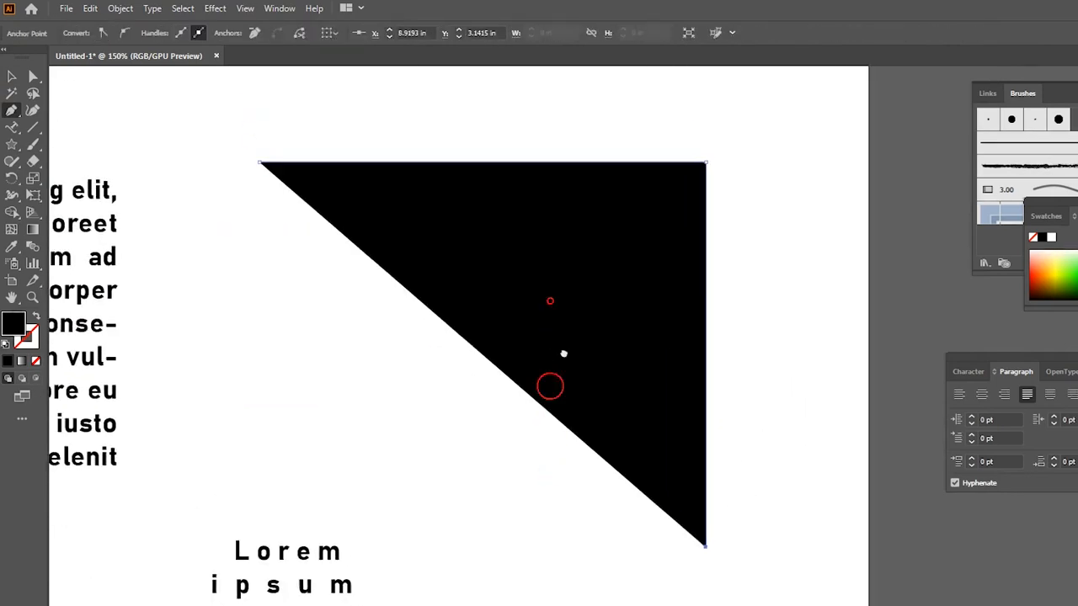
{"action": "left_click", "coordinate": [12, 76]}
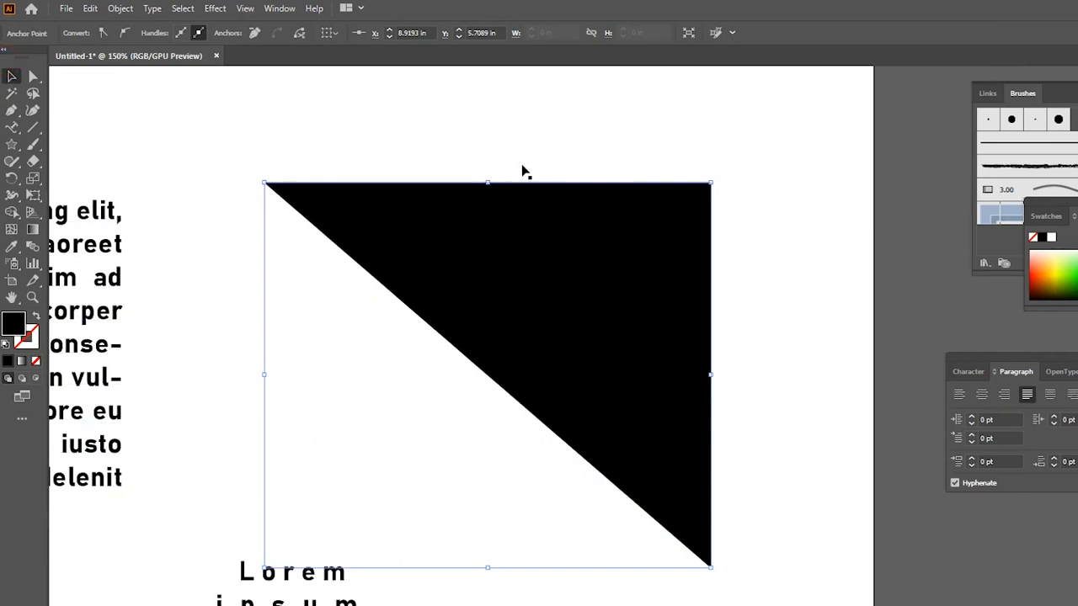
Run the text "sdsddd…" with many repeated d's along the right-angled path from its starting anchor using the Type on a Path Tool.
{"action": "left_click_drag", "start_coordinate": [522, 154], "coordinate": [520, 195]}
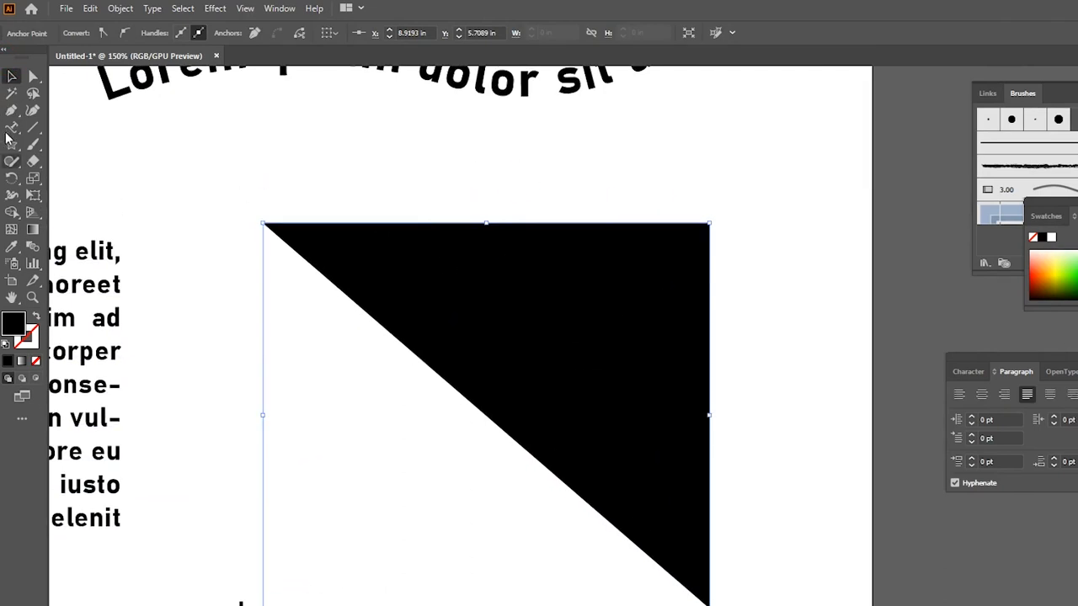
{"action": "left_click", "coordinate": [12, 127]}
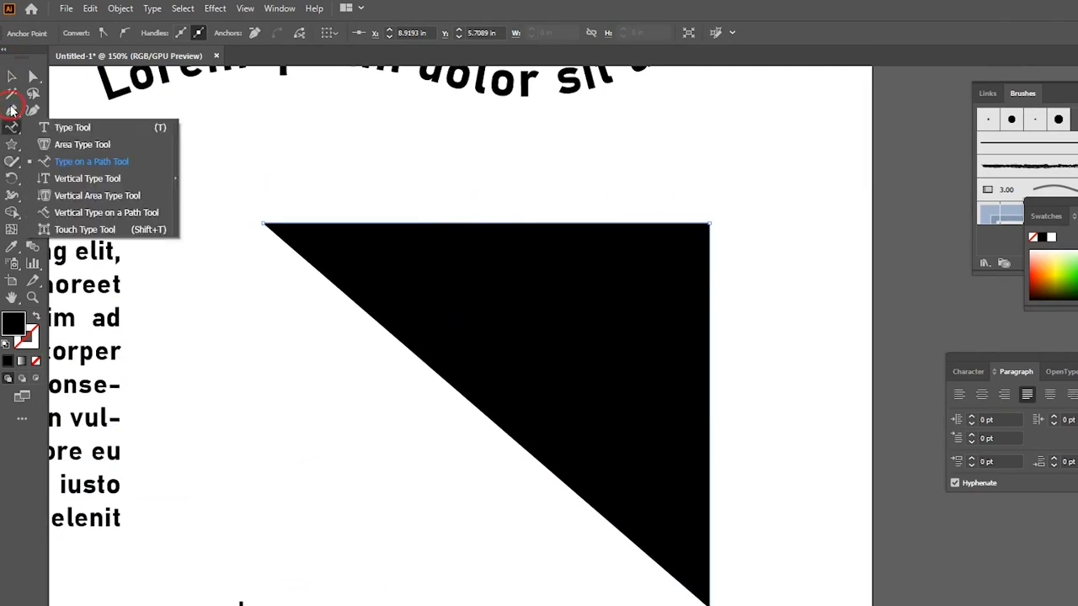
{"action": "left_click", "coordinate": [63, 129]}
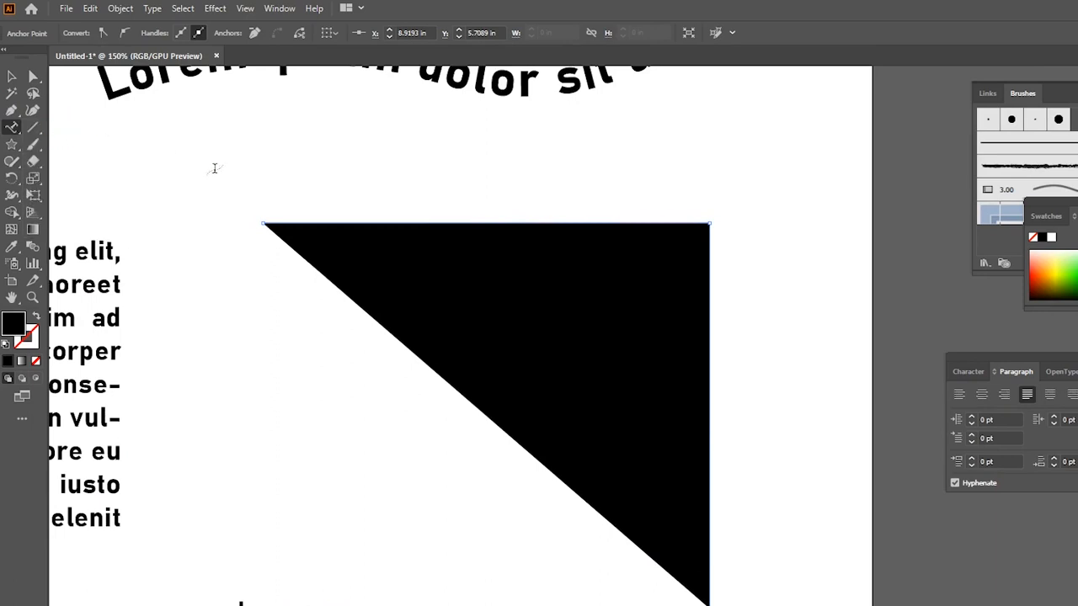
{"action": "left_click", "coordinate": [266, 223]}
{"action": "type", "text": "sd"}
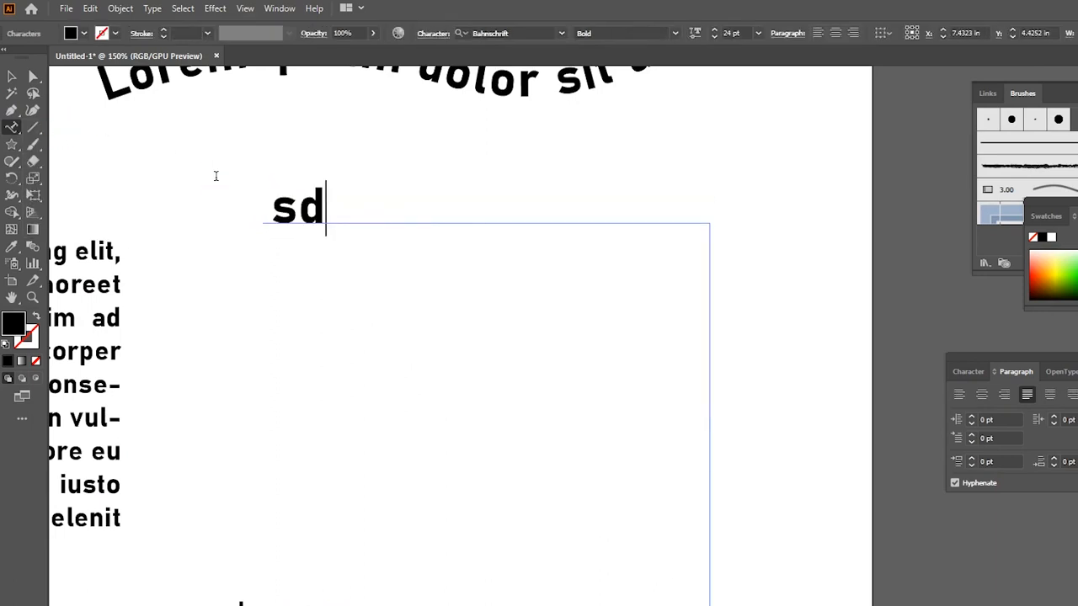
{"action": "type", "text": "sdddddddddddddddddddddddddd"}
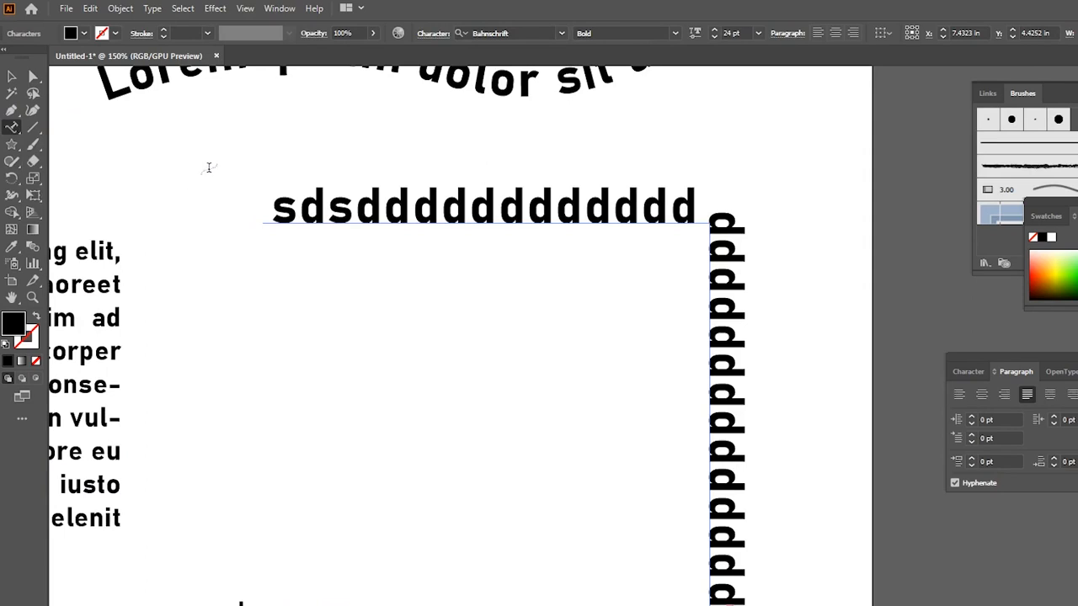
{"action": "left_click", "coordinate": [12, 77]}
Move the right-angled path text off the artboard to its right-hand side.
{"action": "scroll", "coordinate": [941, 366], "scroll_direction": "down", "scroll_amount": 2}
{"action": "left_click_drag", "start_coordinate": [686, 271], "coordinate": [612, 254]}
{"action": "left_click", "coordinate": [440, 241]}
{"action": "left_click", "coordinate": [399, 243]}
{"action": "left_click_drag", "start_coordinate": [367, 224], "coordinate": [696, 283]}
Draw a black five-pointed star about 1.94 by 1.88 in below the curved text with the Star Tool.
{"action": "left_click_drag", "start_coordinate": [12, 144], "coordinate": [61, 210]}
{"action": "scroll", "coordinate": [191, 247], "scroll_direction": "up", "scroll_amount": 1}
{"action": "left_click_drag", "start_coordinate": [238, 234], "coordinate": [288, 295]}
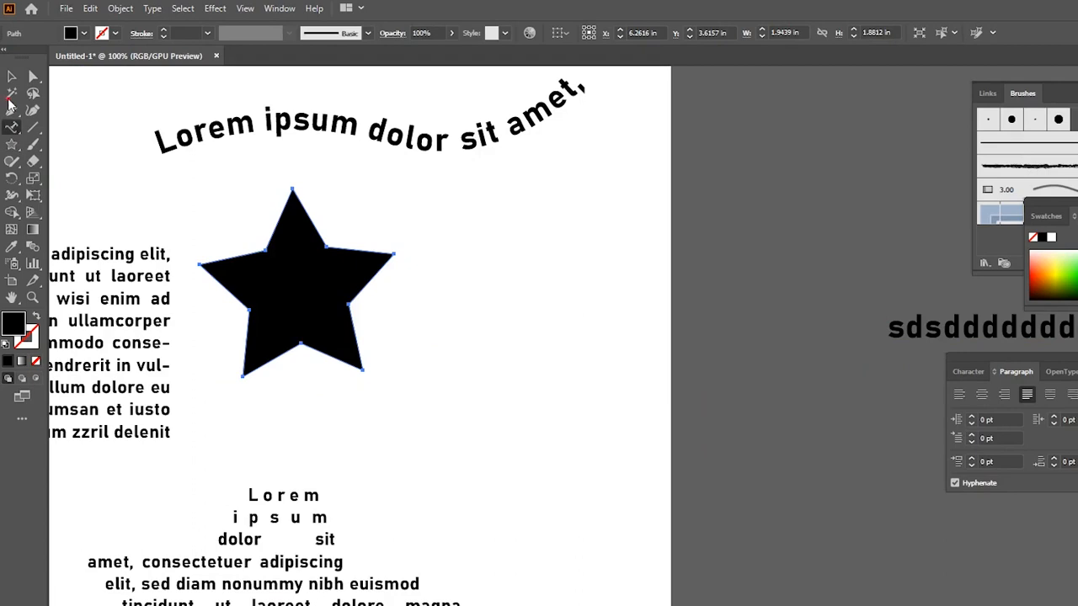
Run a long string of z's, starting with "Zzz", around the black star's outline with the Type on a Path Tool and deselect it.
{"action": "left_click_drag", "start_coordinate": [12, 128], "coordinate": [133, 160]}
{"action": "left_click", "coordinate": [48, 125]}
{"action": "left_click", "coordinate": [218, 261]}
{"action": "type", "text": "Zzzzzzzzzzzzzzzzzzzzzzzzzzzzzz"}
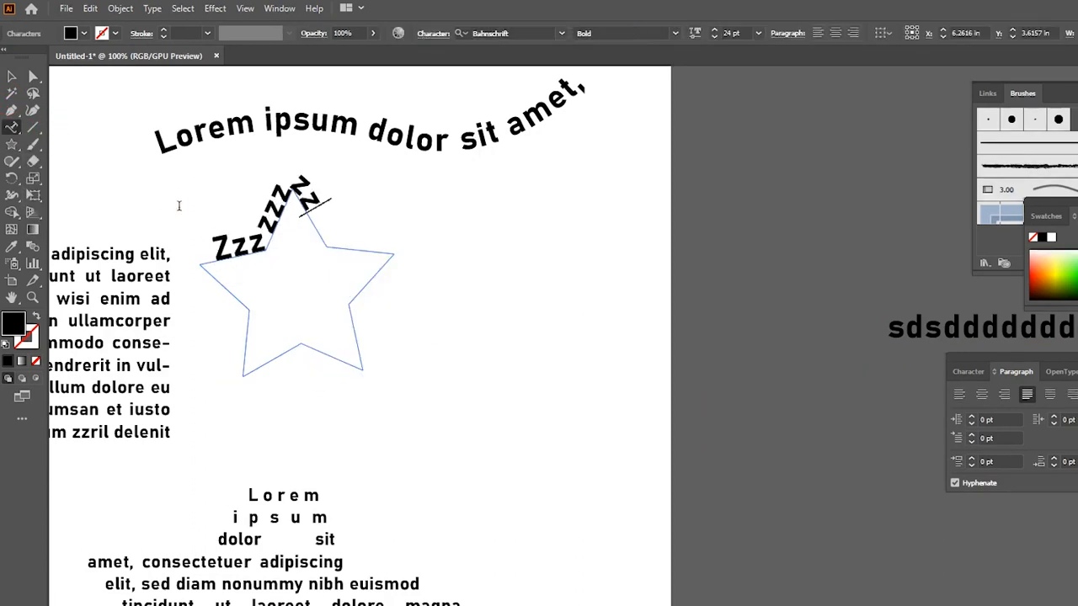
{"action": "type", "text": "zzzzzzzzzzzzz"}
{"action": "left_click", "coordinate": [12, 77]}
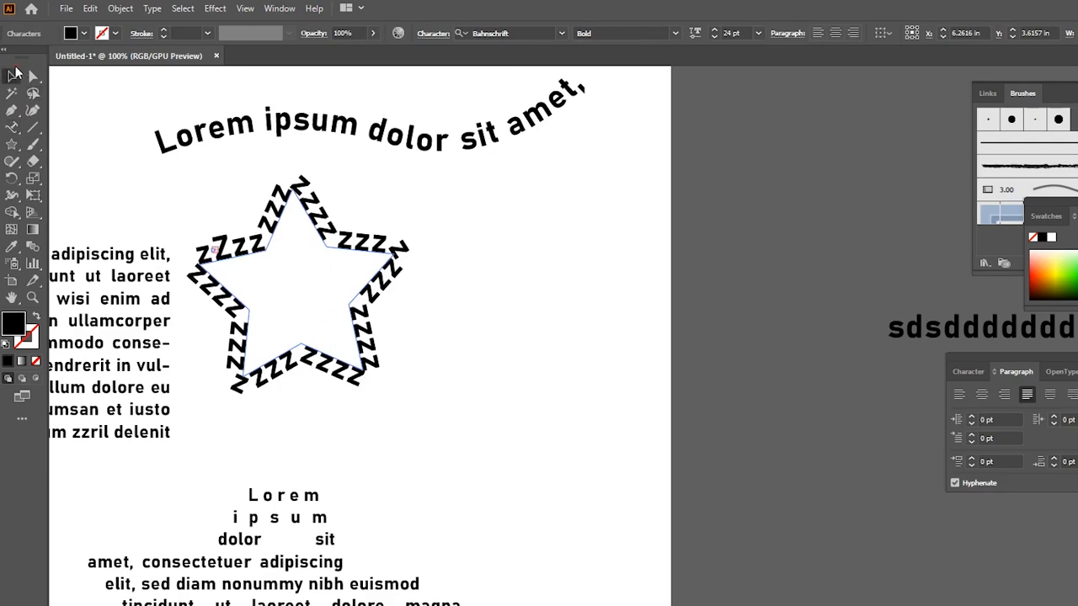
{"action": "left_click", "coordinate": [477, 240]}
Move the star-shaped path text slightly right beneath the curved text and deselect it.
{"action": "scroll", "coordinate": [434, 252], "scroll_direction": "up", "scroll_amount": 2}
{"action": "left_click_drag", "start_coordinate": [151, 206], "coordinate": [459, 291]}
{"action": "left_click", "coordinate": [405, 279]}
{"action": "left_click", "coordinate": [616, 296]}
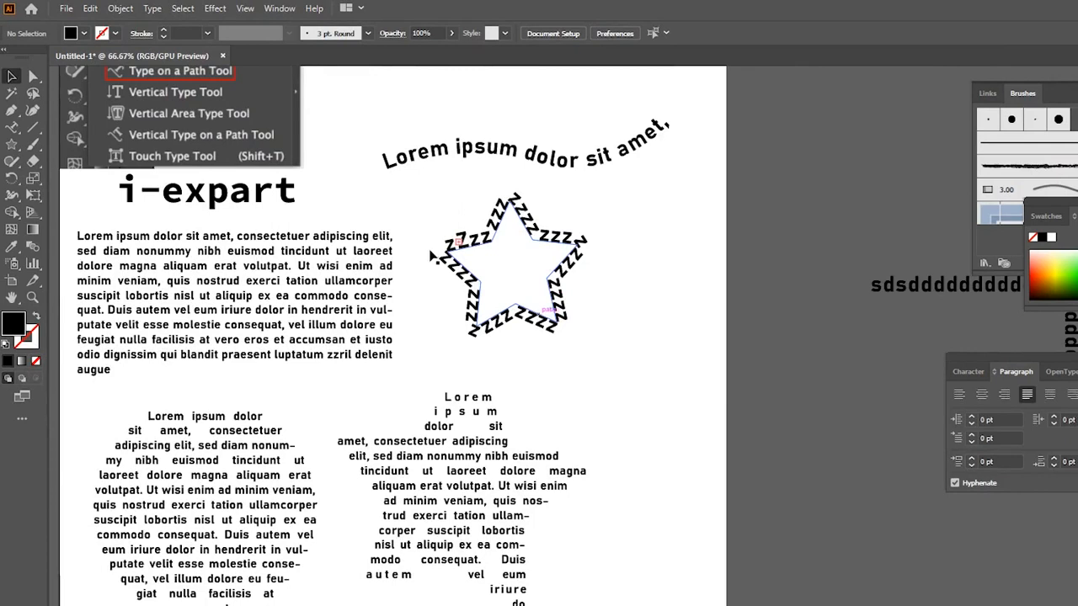
{"action": "scroll", "coordinate": [433, 257], "scroll_direction": "up", "scroll_amount": 1}
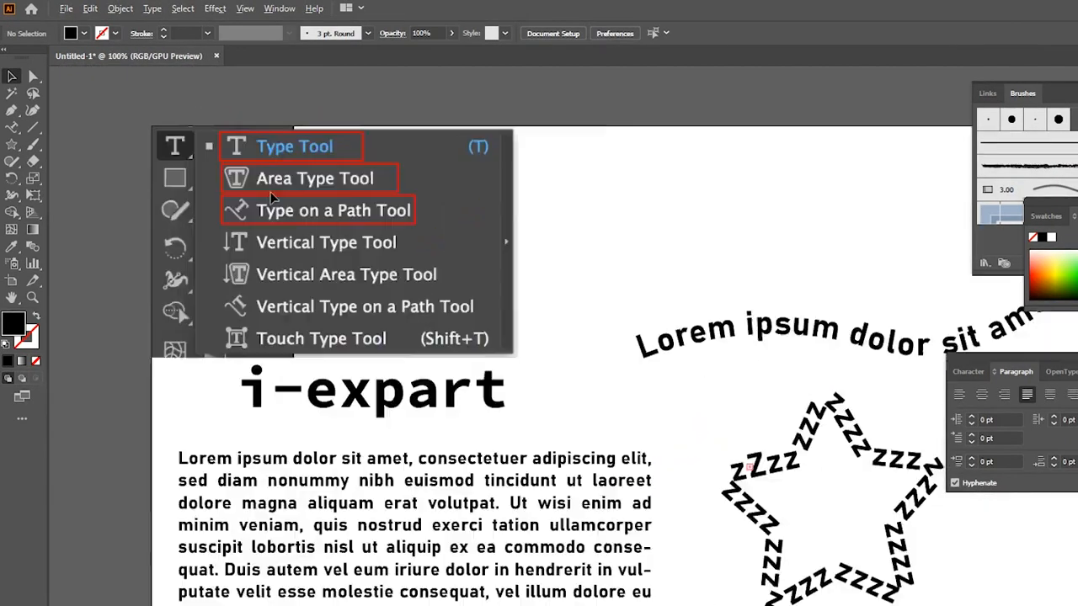
Paint a tall vertical line with short bars at both ends beside the star-shaped text, using the Paintbrush Tool.
{"action": "scroll", "coordinate": [278, 193], "scroll_direction": "up", "scroll_amount": 1}
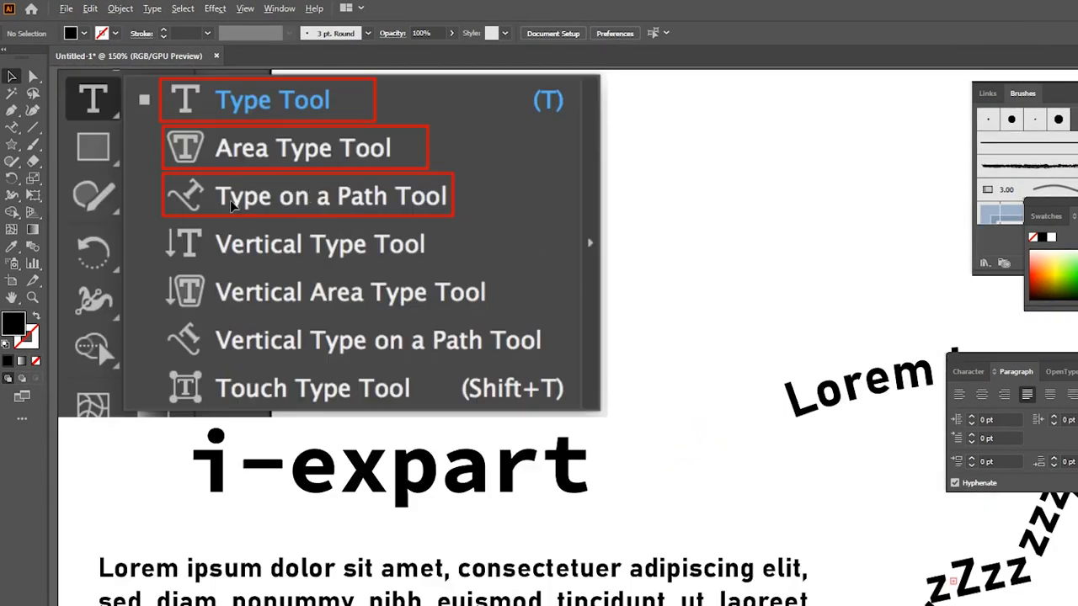
{"action": "scroll", "coordinate": [234, 208], "scroll_direction": "up", "scroll_amount": 1}
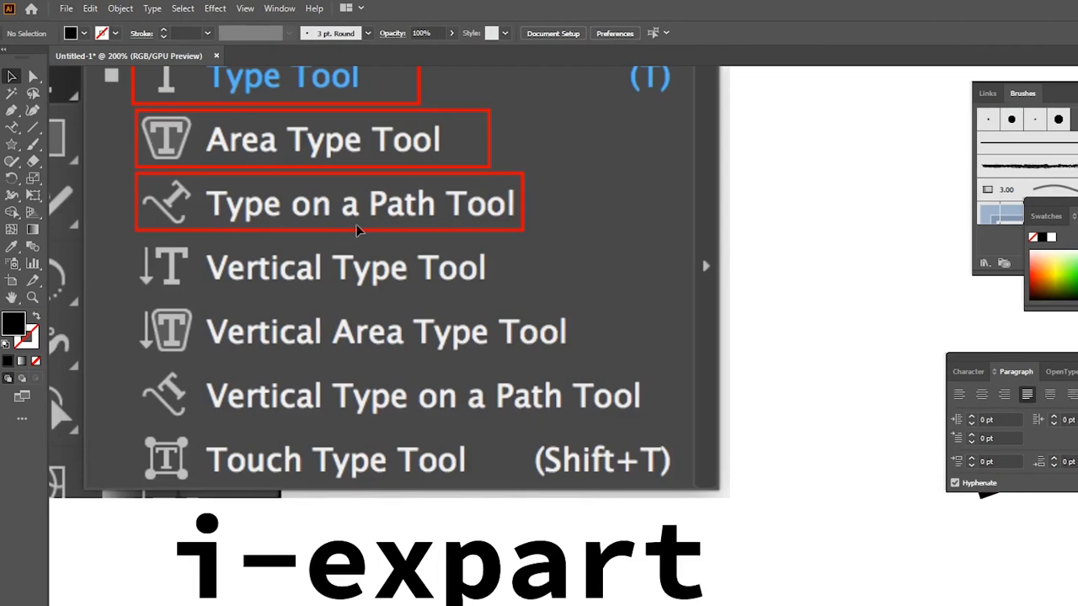
{"action": "scroll", "coordinate": [303, 247], "scroll_direction": "down", "scroll_amount": 2}
{"action": "left_click_drag", "start_coordinate": [644, 307], "coordinate": [236, 172]}
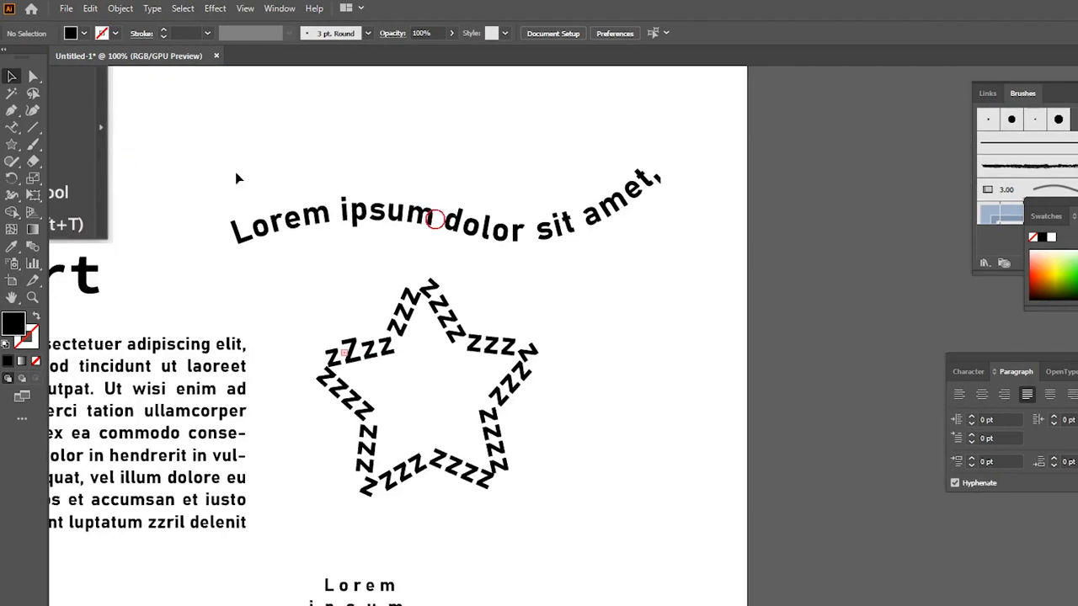
{"action": "left_click", "coordinate": [11, 111]}
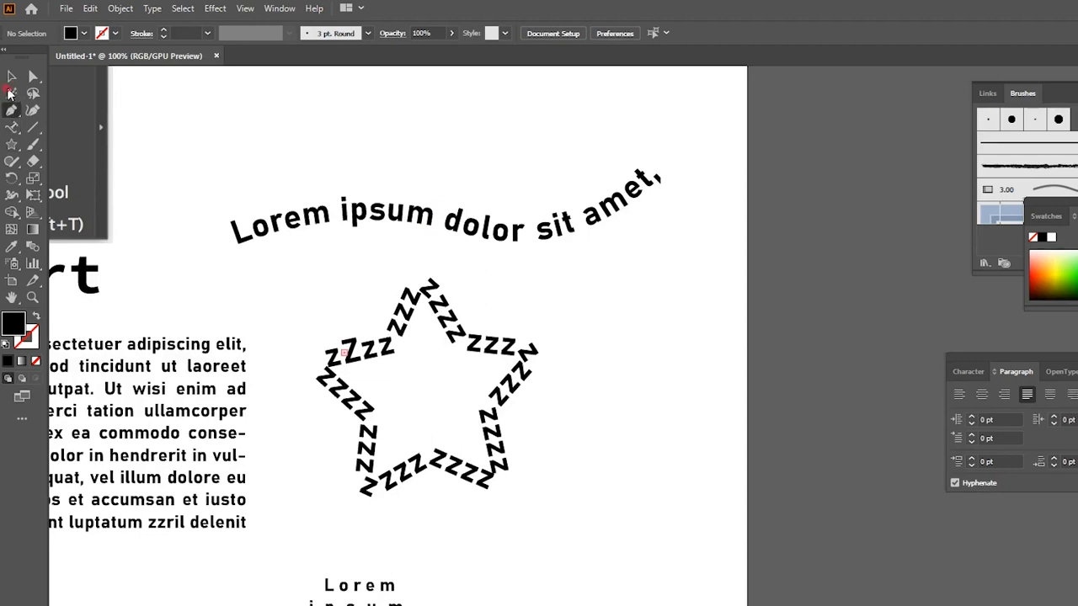
{"action": "left_click", "coordinate": [33, 144]}
{"action": "mouse_move", "coordinate": [642, 276]}
{"action": "left_mouse_down"}
{"action": "mouse_move", "coordinate": [662, 439]}
{"action": "mouse_move", "coordinate": [666, 556]}
{"action": "left_mouse_up"}
{"action": "key", "text": "ctrl+z"}
{"action": "mouse_move", "coordinate": [662, 273]}
{"action": "left_mouse_down"}
{"action": "mouse_move", "coordinate": [673, 549]}
{"action": "mouse_move", "coordinate": [650, 554]}
{"action": "left_mouse_up"}
{"action": "left_click_drag", "start_coordinate": [648, 278], "coordinate": [691, 290]}
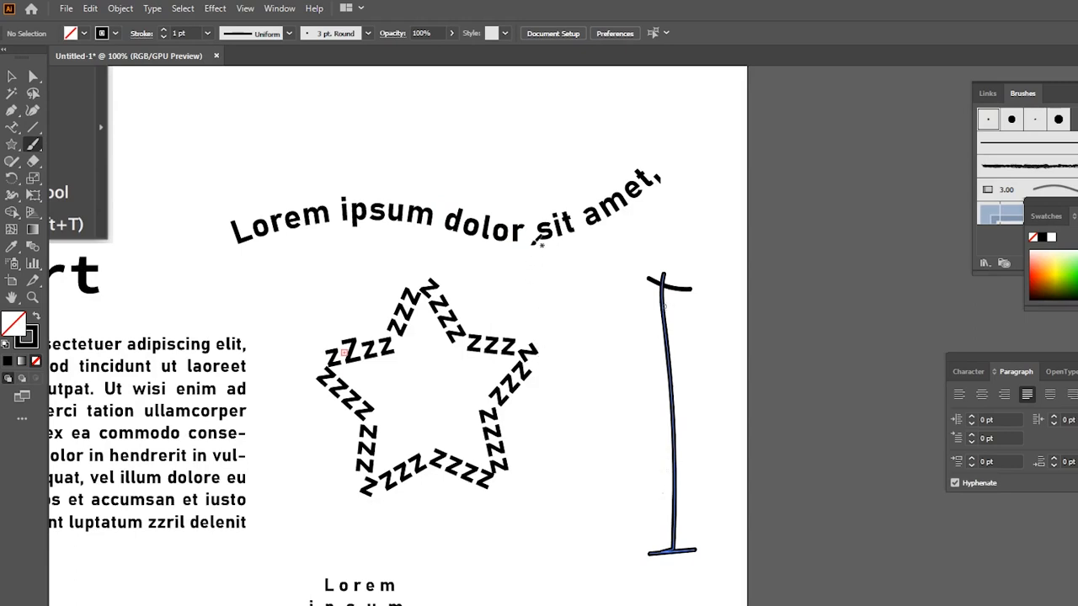
Handwrite a rough "vertical" label with the Paintbrush Tool beside the painted vertical line.
{"action": "mouse_move", "coordinate": [688, 353]}
{"action": "left_mouse_down"}
{"action": "mouse_move", "coordinate": [711, 343]}
{"action": "mouse_move", "coordinate": [760, 359]}
{"action": "left_mouse_up"}
{"action": "mouse_move", "coordinate": [761, 358]}
{"action": "left_mouse_down"}
{"action": "mouse_move", "coordinate": [781, 343]}
{"action": "mouse_move", "coordinate": [790, 350]}
{"action": "left_mouse_up"}
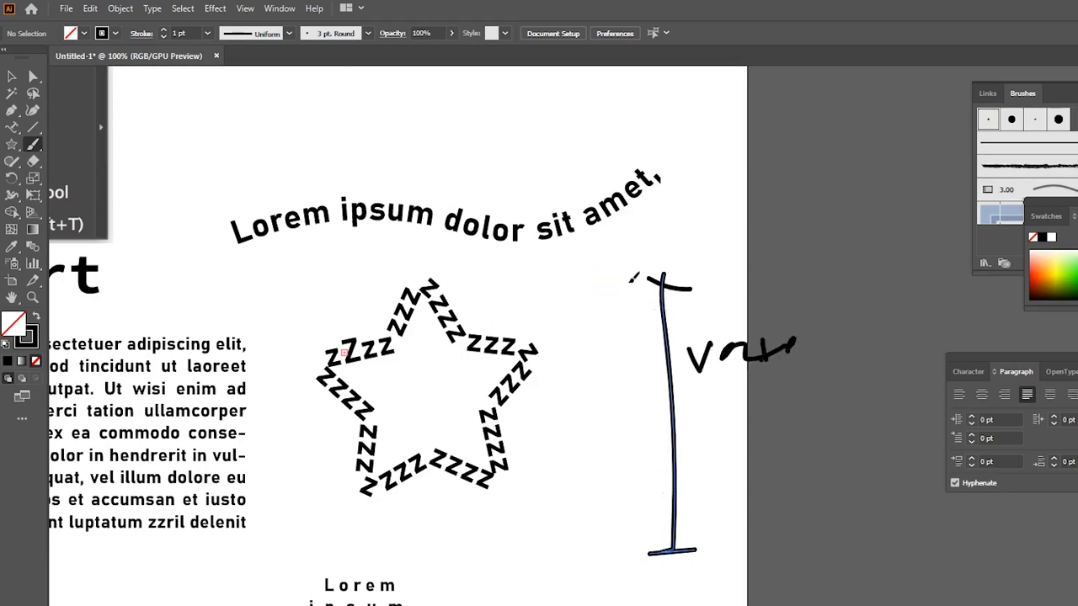
{"action": "left_click", "coordinate": [646, 264]}
{"action": "left_click", "coordinate": [12, 128]}
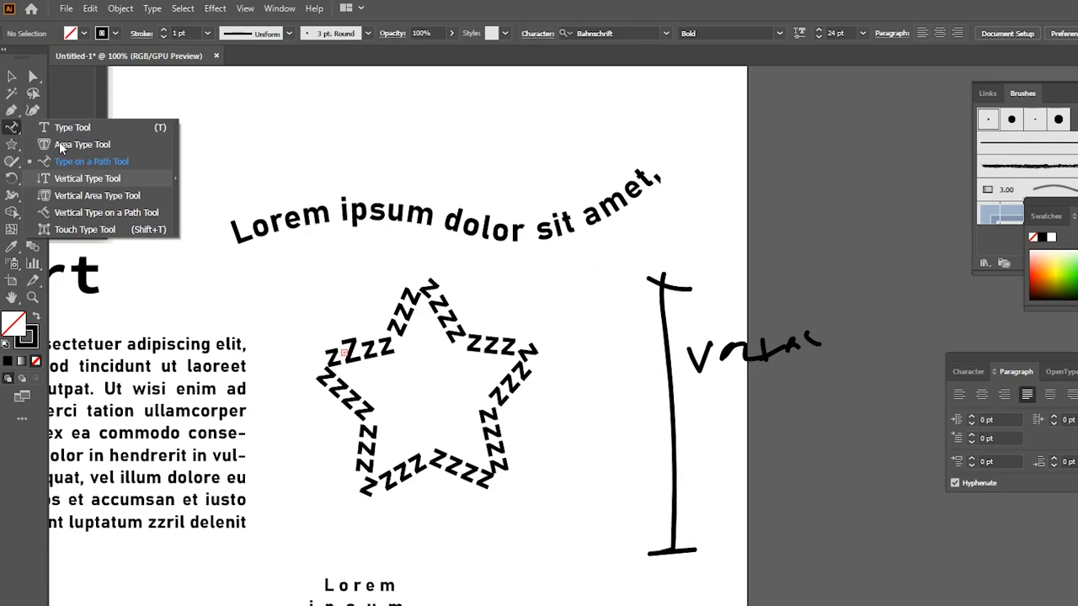
{"action": "left_click", "coordinate": [69, 178]}
{"action": "left_click_drag", "start_coordinate": [468, 286], "coordinate": [395, 222]}
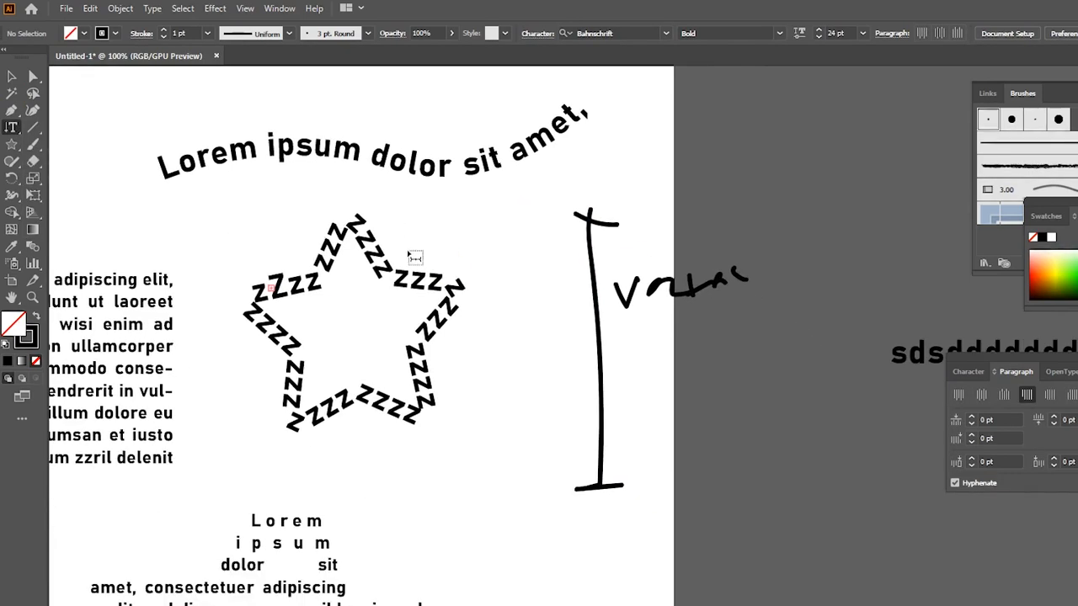
{"action": "scroll", "coordinate": [407, 245], "scroll_direction": "up", "scroll_amount": 1}
{"action": "left_click", "coordinate": [411, 239]}
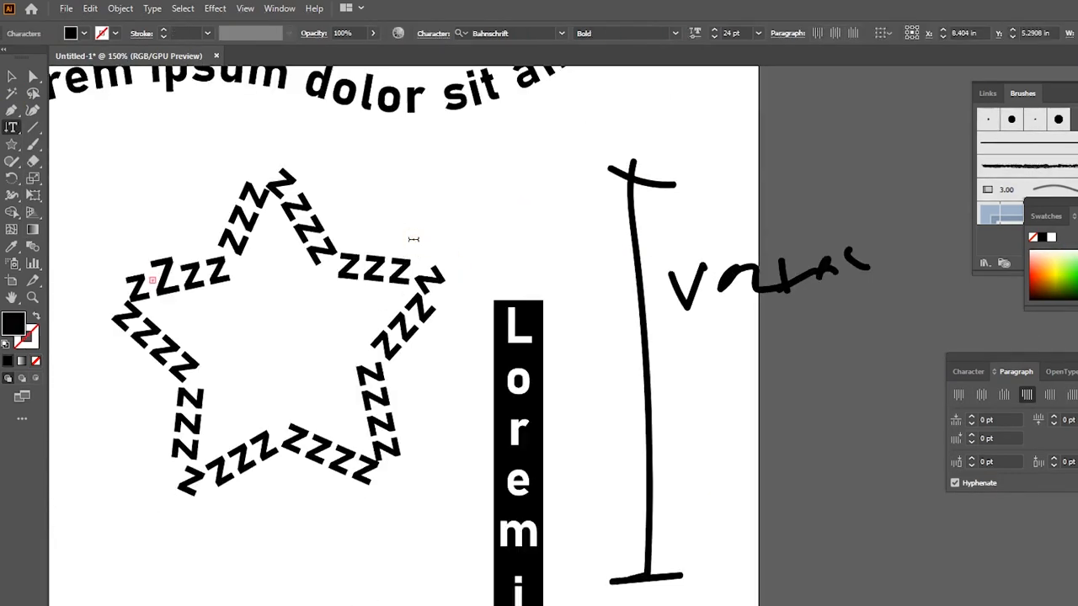
{"action": "key", "text": "ctrl+z"}
{"action": "scroll", "coordinate": [421, 253], "scroll_direction": "up", "scroll_amount": 1}
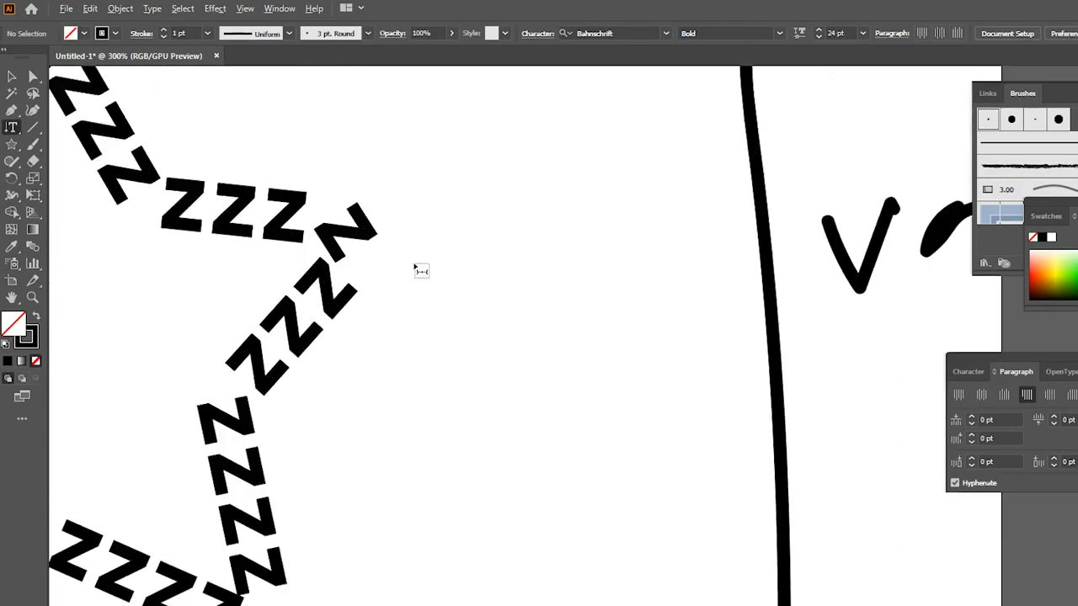
{"action": "scroll", "coordinate": [414, 270], "scroll_direction": "down", "scroll_amount": 2}
Add vertical text reading "iexpart" between the star-shaped text and the painted line with the Vertical Type Tool.
{"action": "left_click_drag", "start_coordinate": [11, 128], "coordinate": [49, 145]}
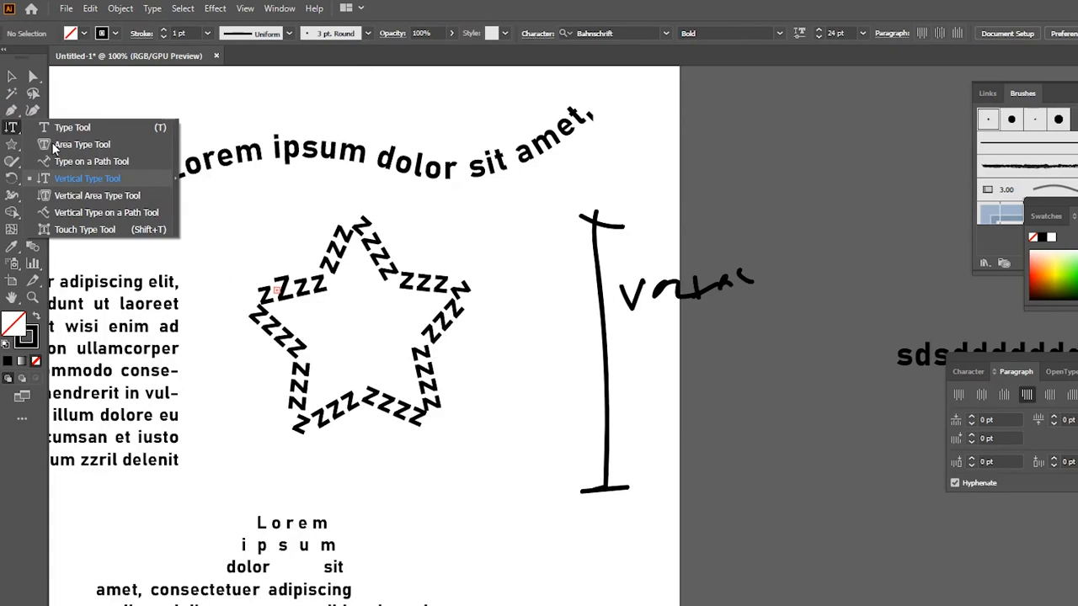
{"action": "left_click", "coordinate": [57, 146]}
{"action": "scroll", "coordinate": [396, 320], "scroll_direction": "up", "scroll_amount": 2}
{"action": "left_click_drag", "start_coordinate": [464, 277], "coordinate": [373, 208]}
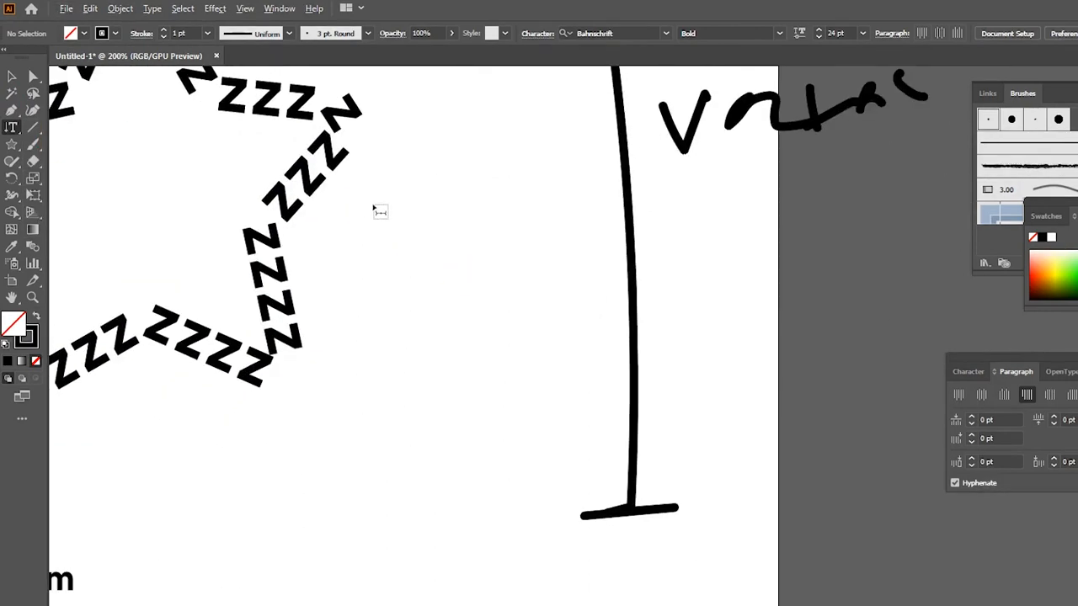
{"action": "scroll", "coordinate": [376, 209], "scroll_direction": "up", "scroll_amount": 1}
{"action": "left_click", "coordinate": [376, 208]}
{"action": "scroll", "coordinate": [379, 220], "scroll_direction": "down", "scroll_amount": 3}
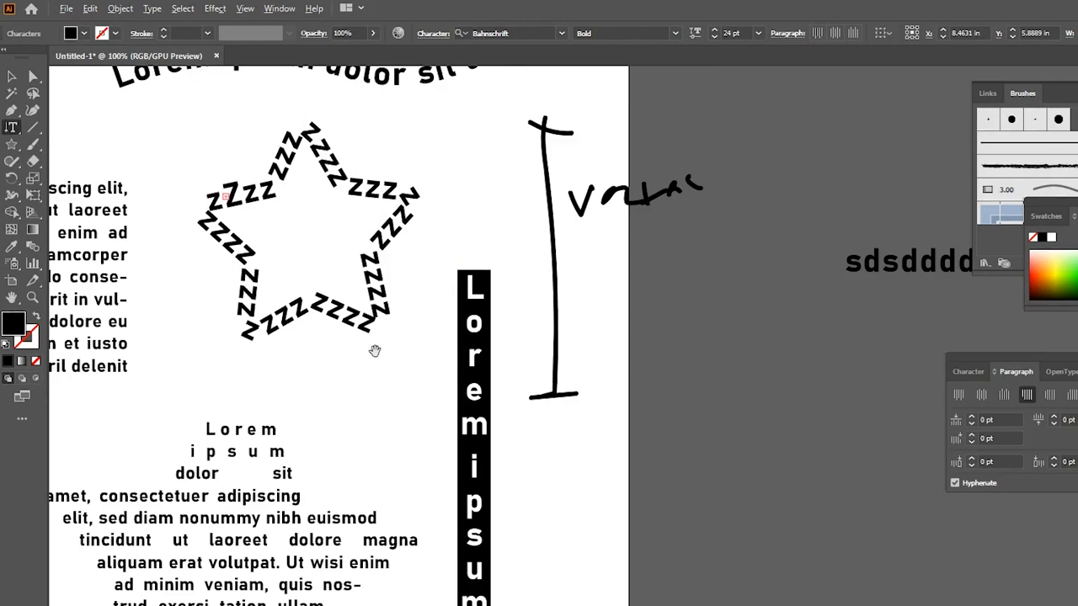
{"action": "scroll", "coordinate": [378, 286], "scroll_direction": "up", "scroll_amount": 1}
{"action": "scroll", "coordinate": [378, 293], "scroll_direction": "down", "scroll_amount": 1}
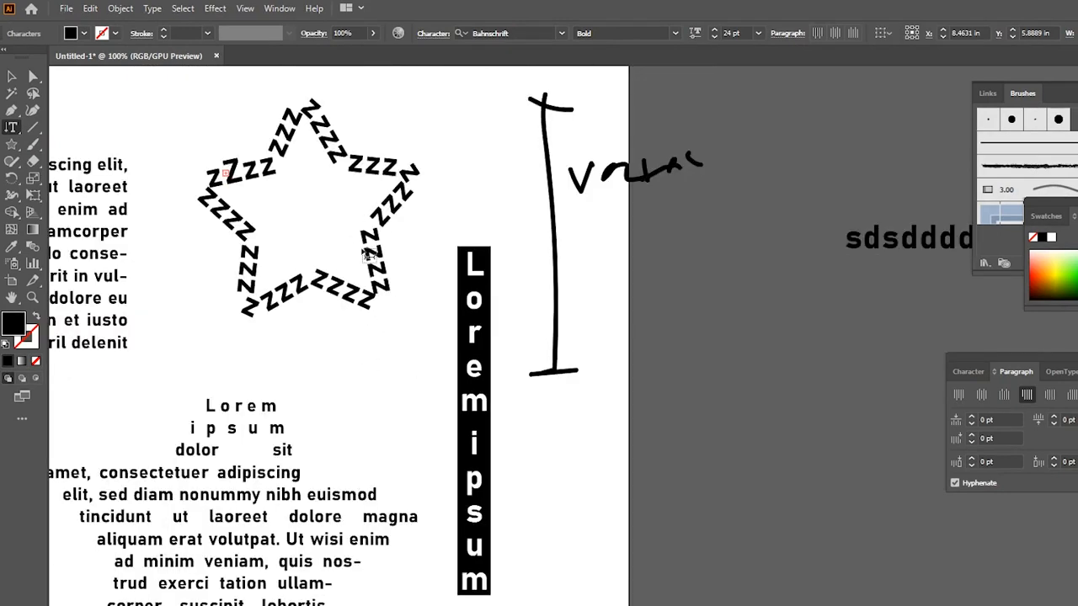
{"action": "type", "text": "i"}
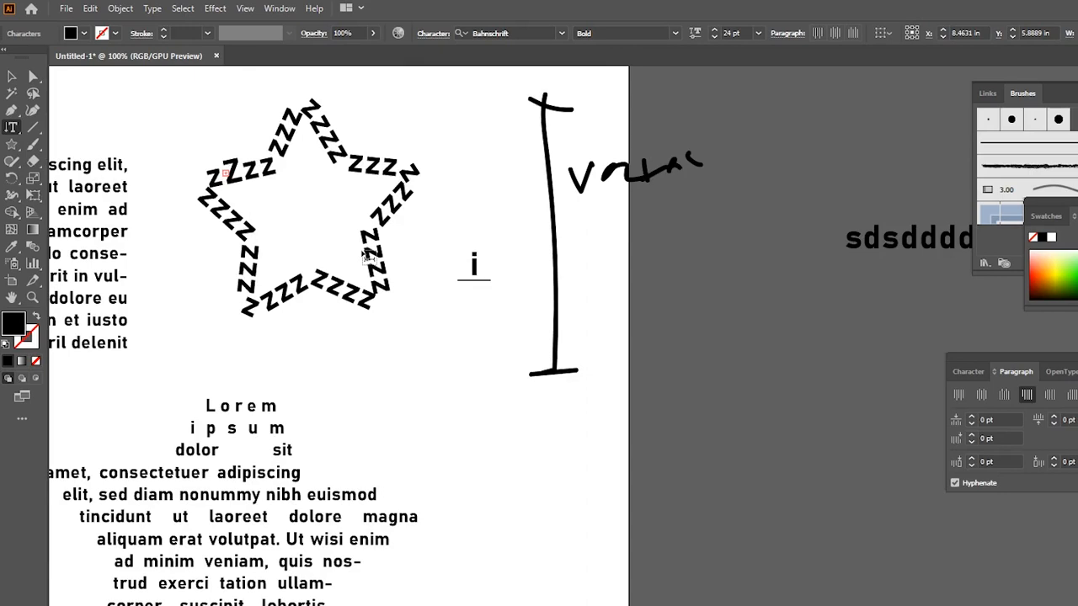
{"action": "type", "text": "expa"}
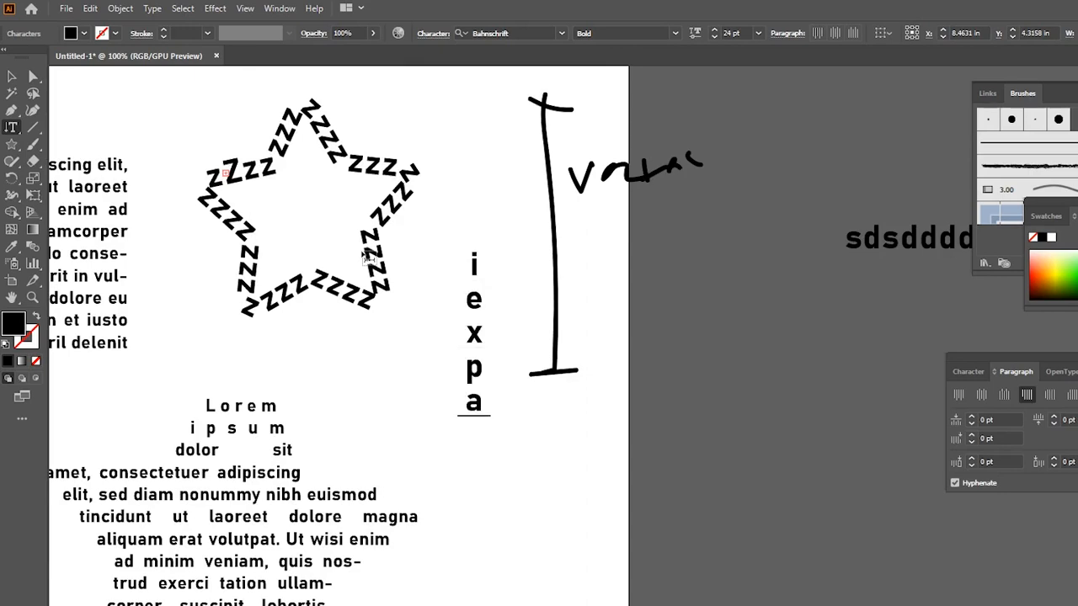
{"action": "type", "text": "rt"}
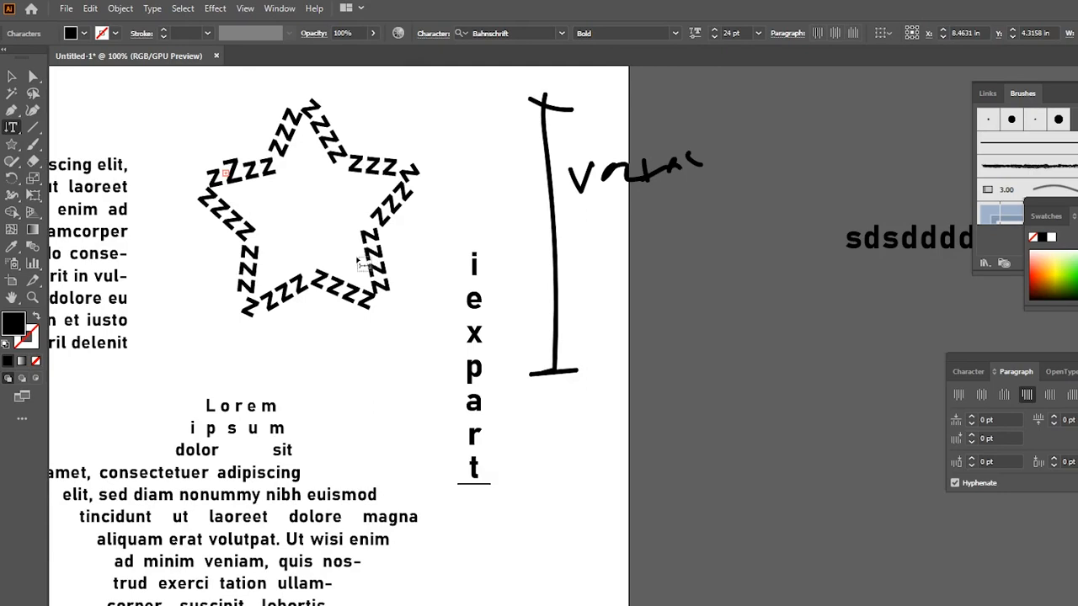
{"action": "left_click", "coordinate": [9, 74]}
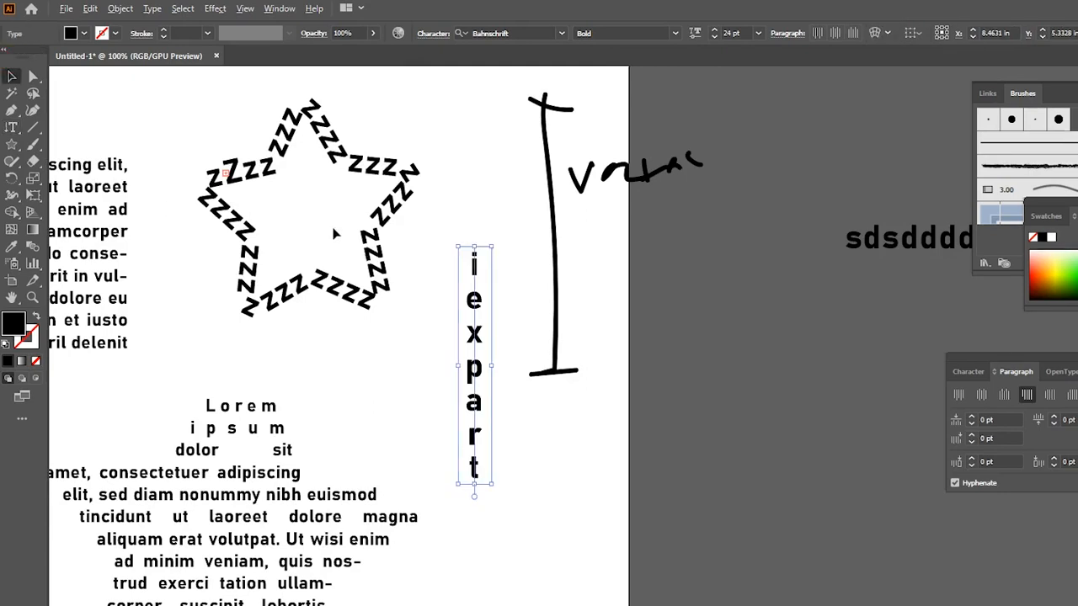
Move the vertical "iexpart" text up beside the painted line and deselect it.
{"action": "key", "text": "ctrl+plus"}
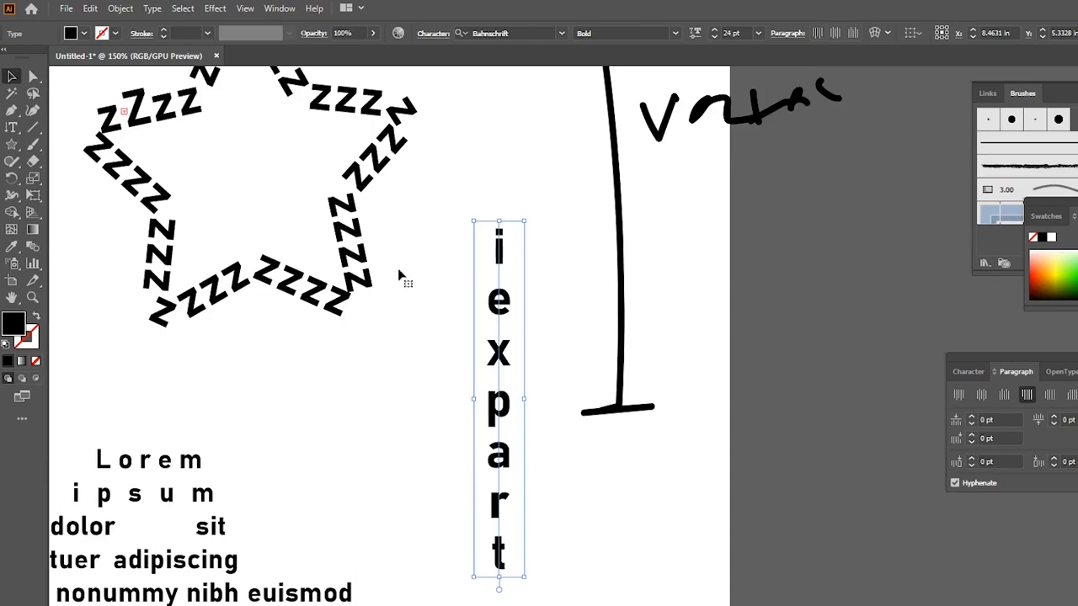
{"action": "key", "text": "ctrl+plus"}
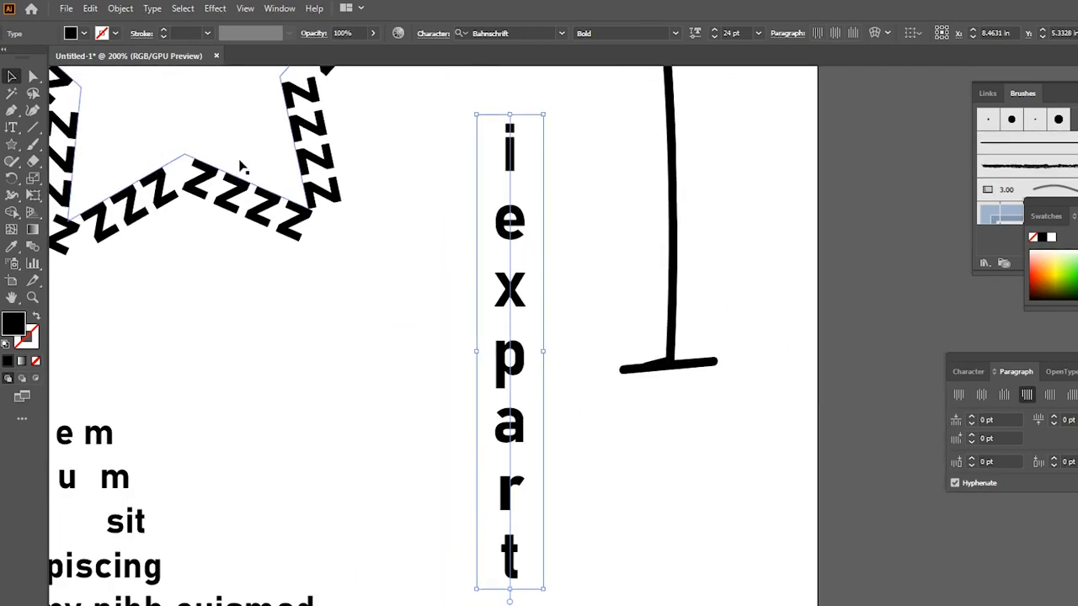
{"action": "scroll", "coordinate": [257, 179], "scroll_direction": "down", "scroll_amount": 2}
{"action": "left_click_drag", "start_coordinate": [260, 180], "coordinate": [384, 303]}
{"action": "left_click_drag", "start_coordinate": [544, 400], "coordinate": [536, 325]}
{"action": "left_click", "coordinate": [657, 366]}
{"action": "left_click_drag", "start_coordinate": [656, 366], "coordinate": [684, 412]}
{"action": "mouse_move", "coordinate": [558, 395]}
{"action": "left_mouse_down"}
{"action": "mouse_move", "coordinate": [597, 376]}
{"action": "mouse_move", "coordinate": [617, 344]}
{"action": "mouse_move", "coordinate": [671, 465]}
{"action": "left_mouse_up"}
{"action": "left_click", "coordinate": [761, 426]}
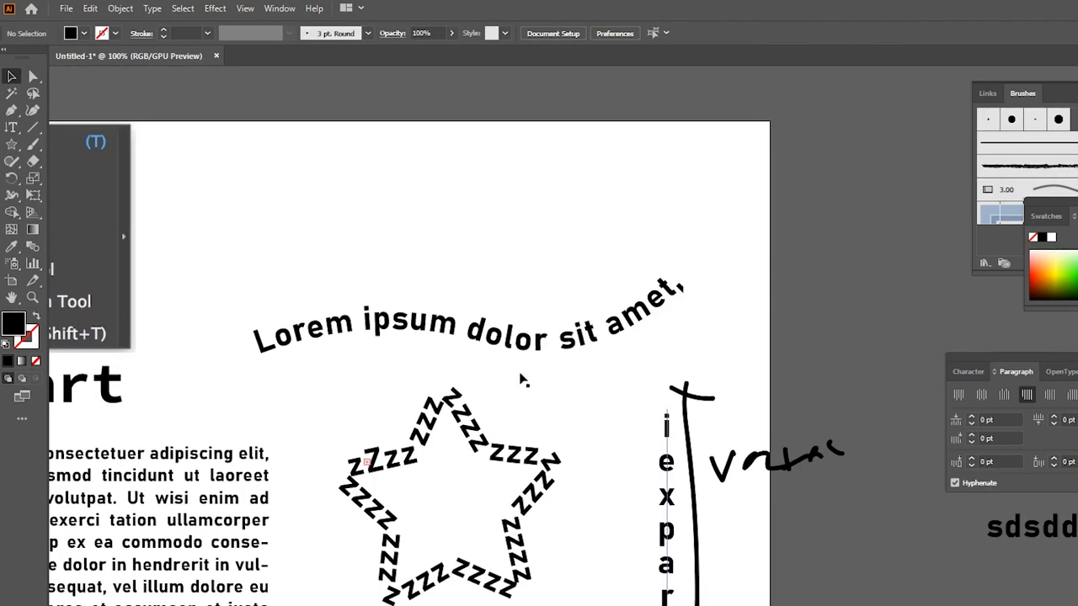
Duplicate the red frame around Type on a Path Tool onto the Vertical Type Tool entry in the reference image.
{"action": "left_click_drag", "start_coordinate": [223, 405], "coordinate": [440, 294]}
{"action": "scroll", "coordinate": [367, 244], "scroll_direction": "down", "scroll_amount": 3}
{"action": "left_click_drag", "start_coordinate": [329, 208], "coordinate": [459, 297]}
{"action": "key", "text": "ctrl+plus"}
{"action": "key", "text": "ctrl+plus"}
{"action": "left_click_drag", "start_coordinate": [461, 234], "coordinate": [473, 291]}
{"action": "mouse_move", "coordinate": [703, 480]}
{"action": "left_mouse_down"}
{"action": "mouse_move", "coordinate": [601, 259]}
{"action": "mouse_move", "coordinate": [562, 209]}
{"action": "left_mouse_up"}
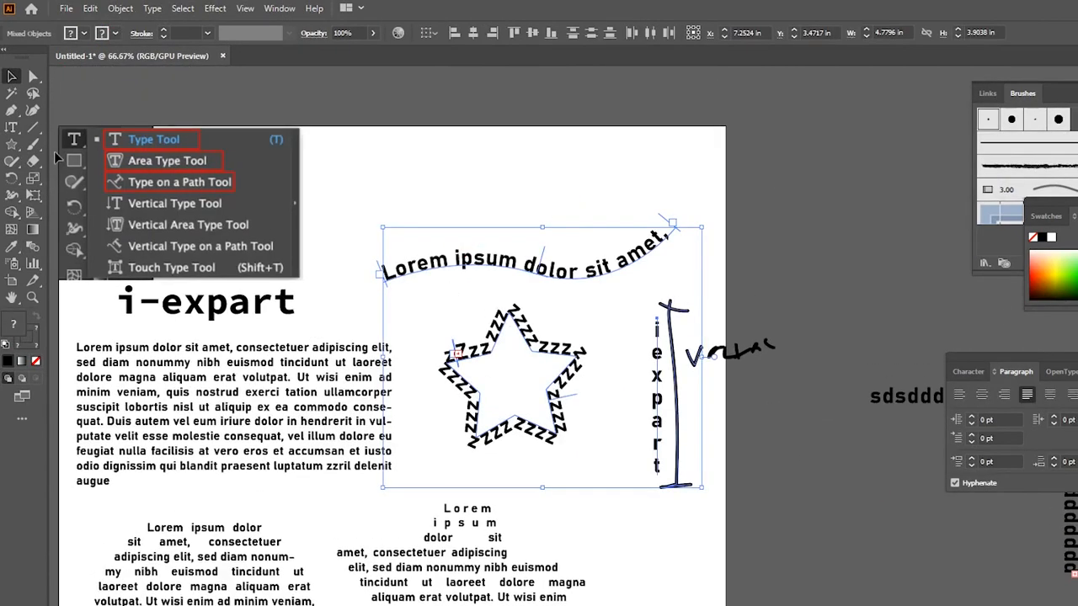
{"action": "left_click_drag", "start_coordinate": [110, 177], "coordinate": [158, 206]}
{"action": "left_click", "coordinate": [195, 186]}
{"action": "scroll", "coordinate": [193, 187], "scroll_direction": "up", "scroll_amount": 1}
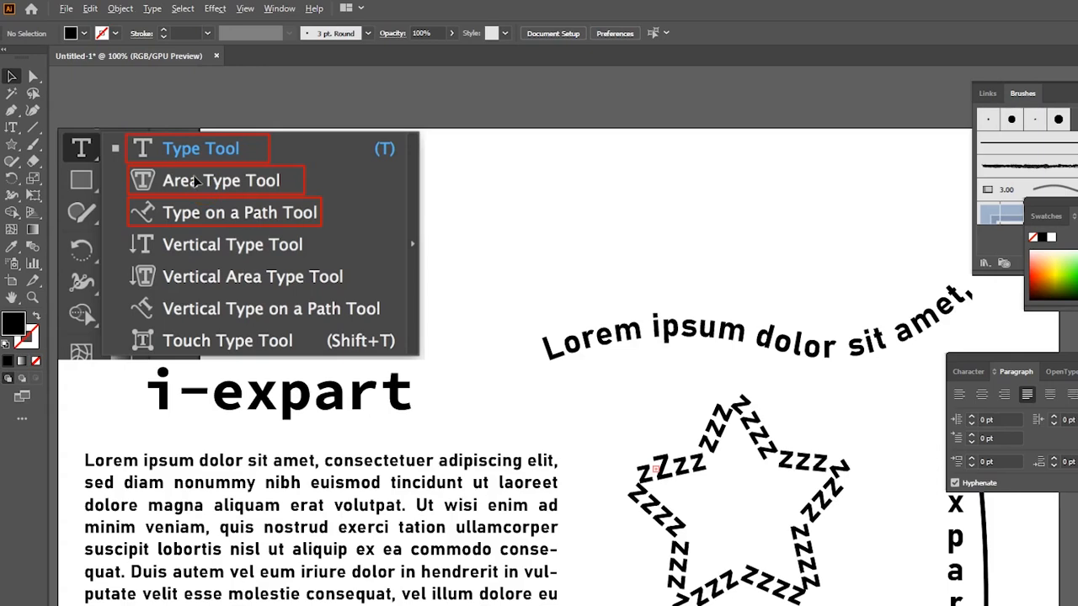
{"action": "scroll", "coordinate": [196, 182], "scroll_direction": "up", "scroll_amount": 2}
{"action": "left_click_drag", "start_coordinate": [233, 160], "coordinate": [223, 234]}
{"action": "left_click", "coordinate": [312, 242]}
{"action": "left_click_drag", "start_coordinate": [313, 242], "coordinate": [524, 299]}
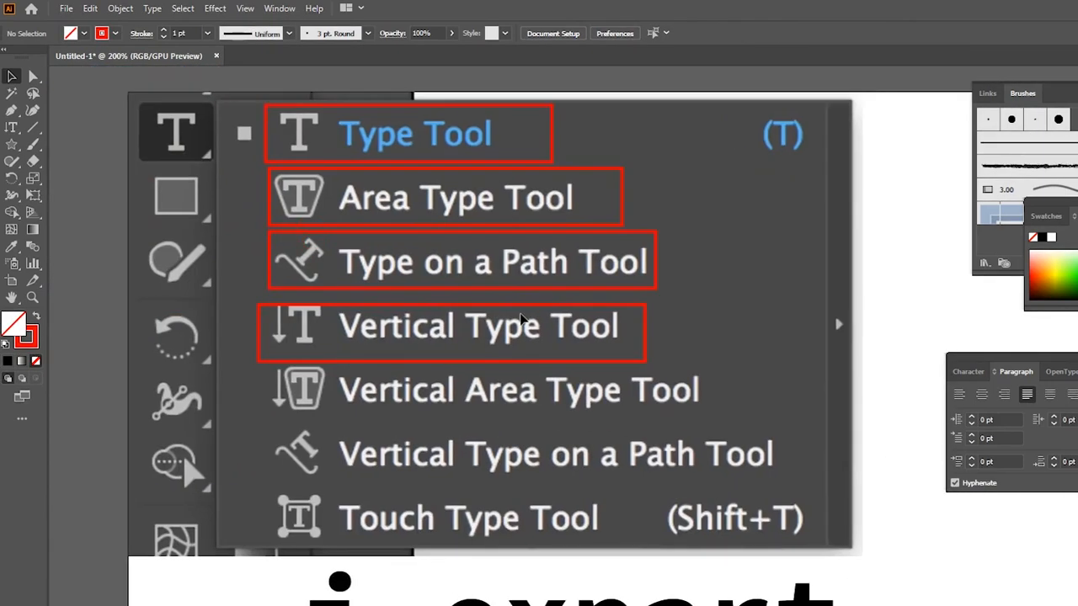
Try to move the curved, star-shaped and vertical texts with the painted line off the artboard's left side.
{"action": "scroll", "coordinate": [595, 362], "scroll_direction": "down", "scroll_amount": 1}
{"action": "left_click_drag", "start_coordinate": [461, 291], "coordinate": [239, 208]}
{"action": "scroll", "coordinate": [314, 219], "scroll_direction": "down", "scroll_amount": 1}
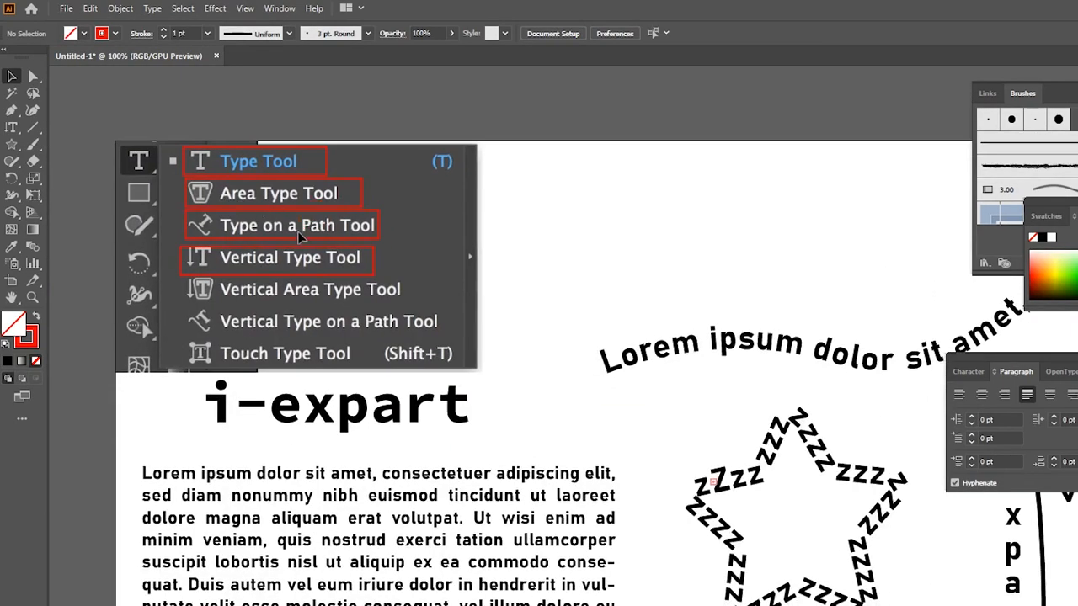
{"action": "left_click_drag", "start_coordinate": [725, 351], "coordinate": [479, 258]}
{"action": "scroll", "coordinate": [651, 311], "scroll_direction": "down", "scroll_amount": 2}
{"action": "left_click_drag", "start_coordinate": [734, 220], "coordinate": [581, 455]}
{"action": "scroll", "coordinate": [606, 409], "scroll_direction": "down", "scroll_amount": 2}
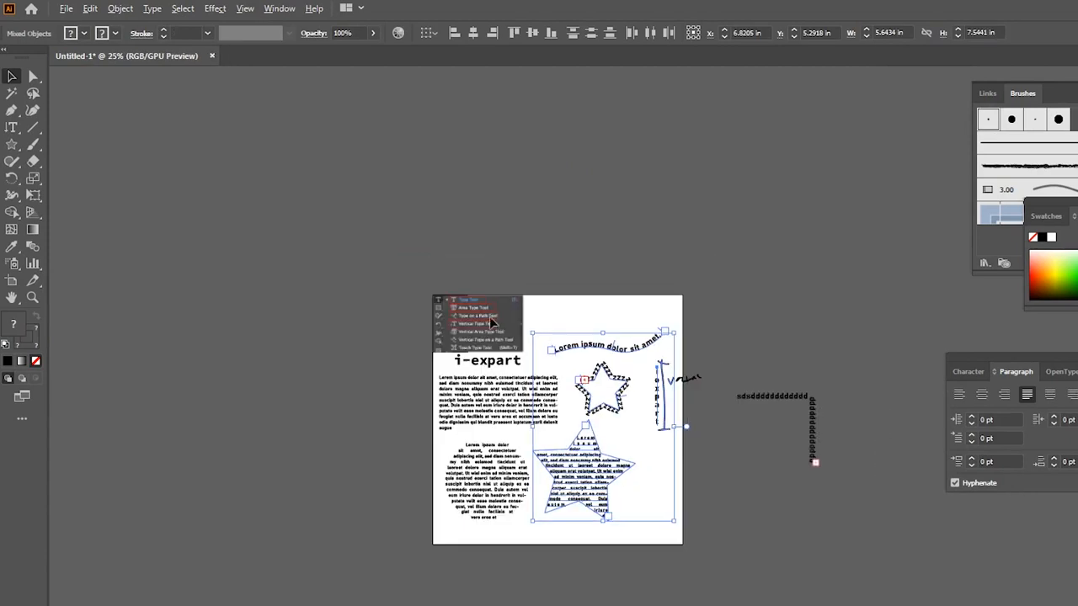
{"action": "left_click", "coordinate": [548, 257]}
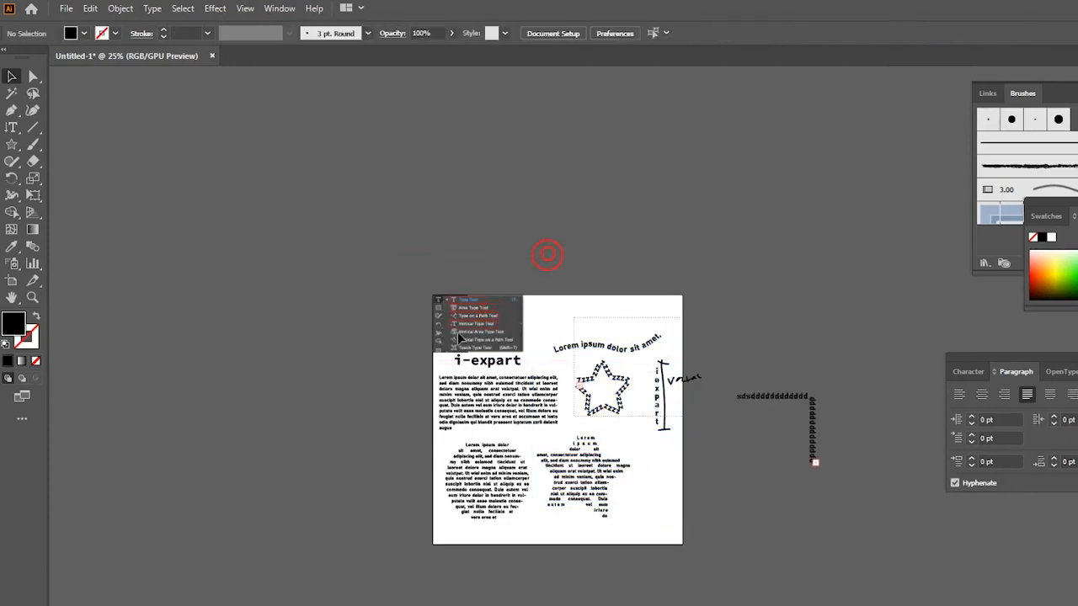
{"action": "left_click_drag", "start_coordinate": [457, 332], "coordinate": [457, 334]}
{"action": "left_click_drag", "start_coordinate": [495, 298], "coordinate": [192, 268]}
{"action": "scroll", "coordinate": [249, 265], "scroll_direction": "up", "scroll_amount": 2}
{"action": "left_click_drag", "start_coordinate": [419, 279], "coordinate": [187, 218]}
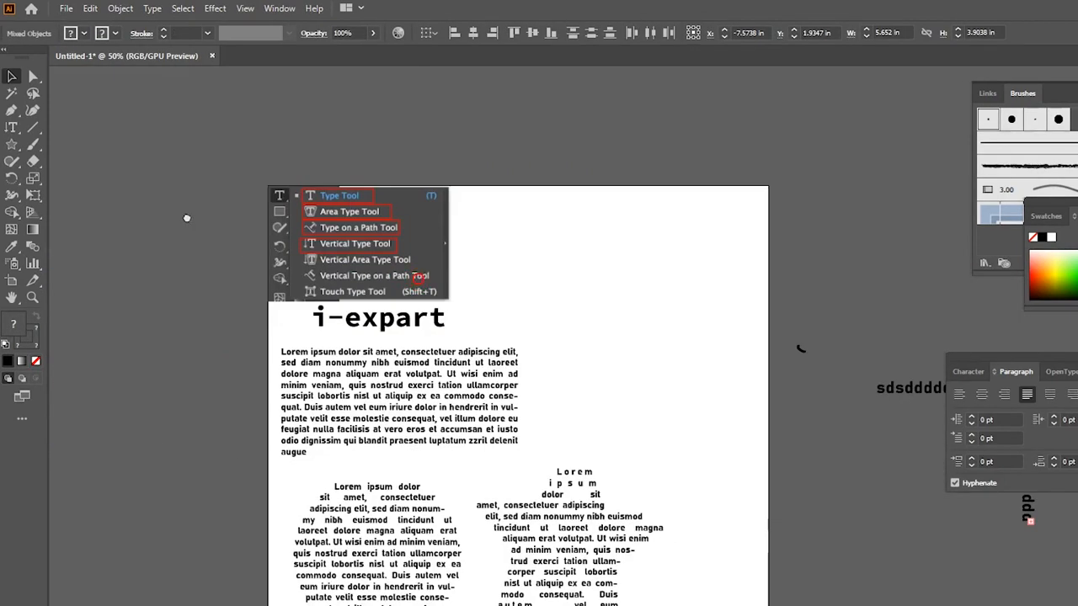
Draw a black star about 7.66 by 7.83 in over the artboard, then undo it and the preceding move.
{"action": "left_click", "coordinate": [12, 144]}
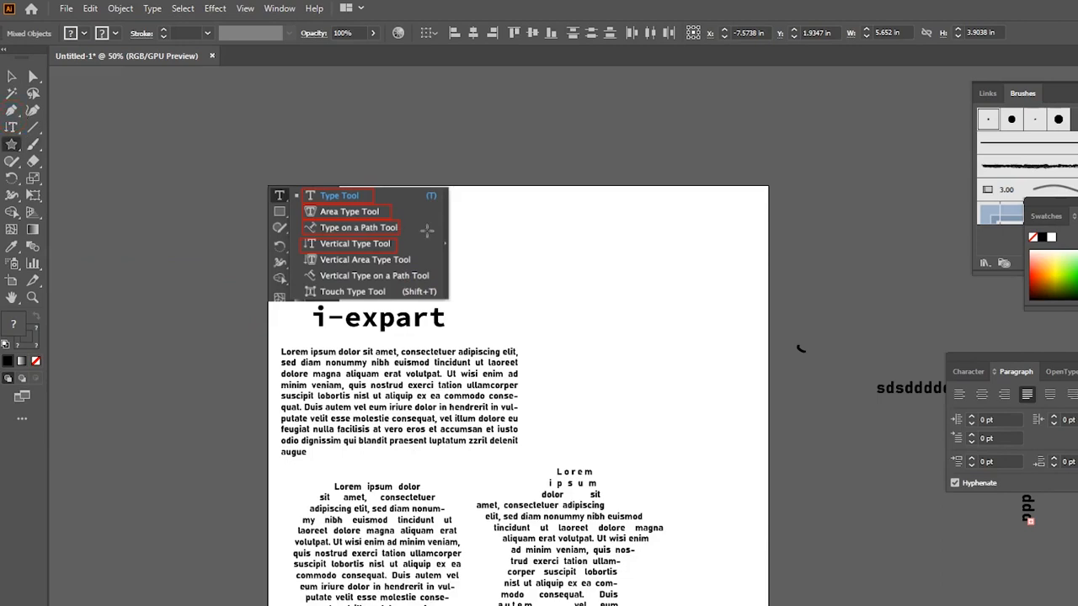
{"action": "scroll", "coordinate": [457, 230], "scroll_direction": "up", "scroll_amount": 1}
{"action": "left_click_drag", "start_coordinate": [457, 231], "coordinate": [388, 187]}
{"action": "left_click_drag", "start_coordinate": [474, 187], "coordinate": [682, 368]}
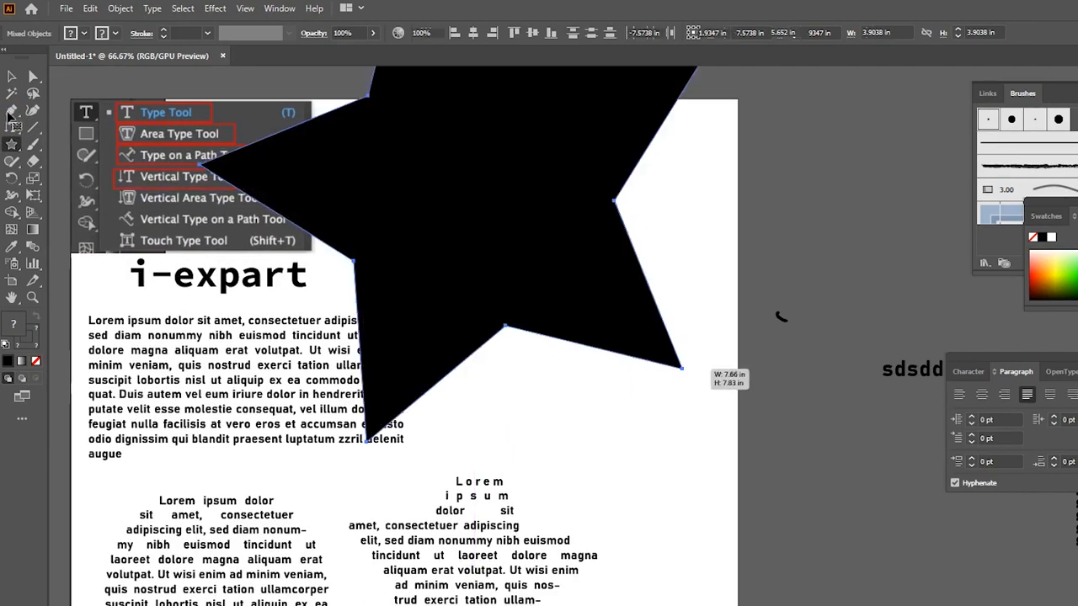
{"action": "left_click", "coordinate": [12, 76]}
{"action": "key", "text": "ctrl+z"}
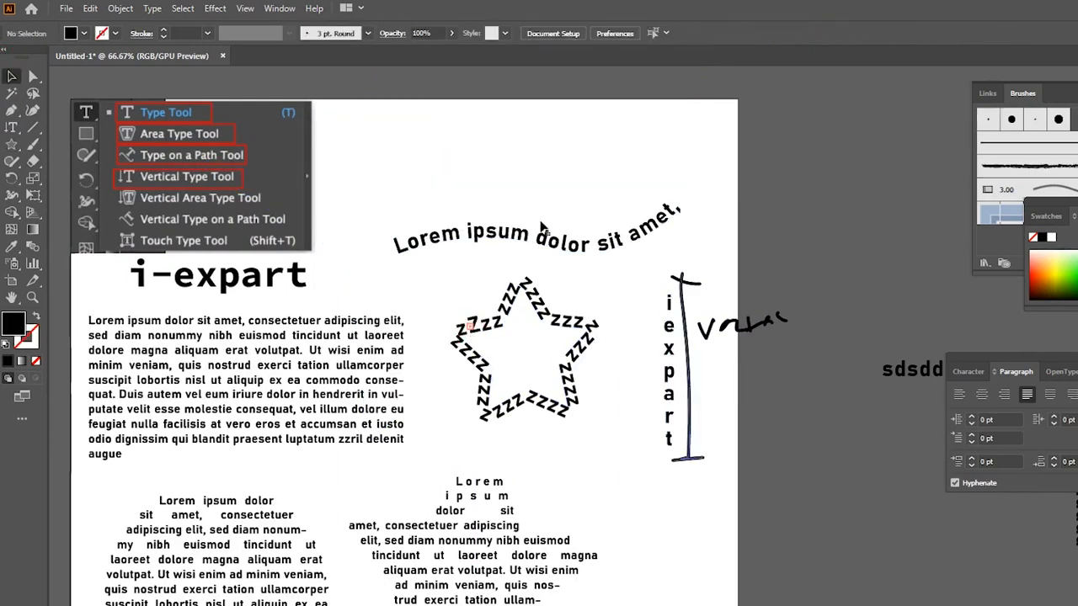
Move the curved, star-shaped and vertical texts with the painted line off the artboard's left side and deselect them.
{"action": "scroll", "coordinate": [731, 208], "scroll_direction": "down", "scroll_amount": 1}
{"action": "left_click_drag", "start_coordinate": [553, 197], "coordinate": [734, 299]}
{"action": "scroll", "coordinate": [603, 292], "scroll_direction": "down", "scroll_amount": 1}
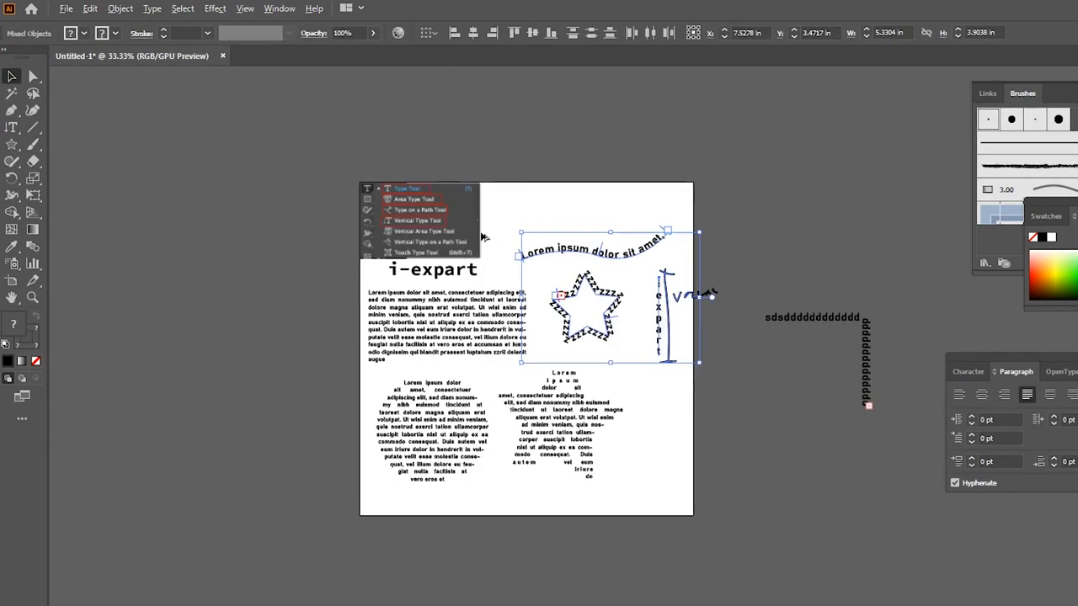
{"action": "left_click_drag", "start_coordinate": [530, 252], "coordinate": [105, 221]}
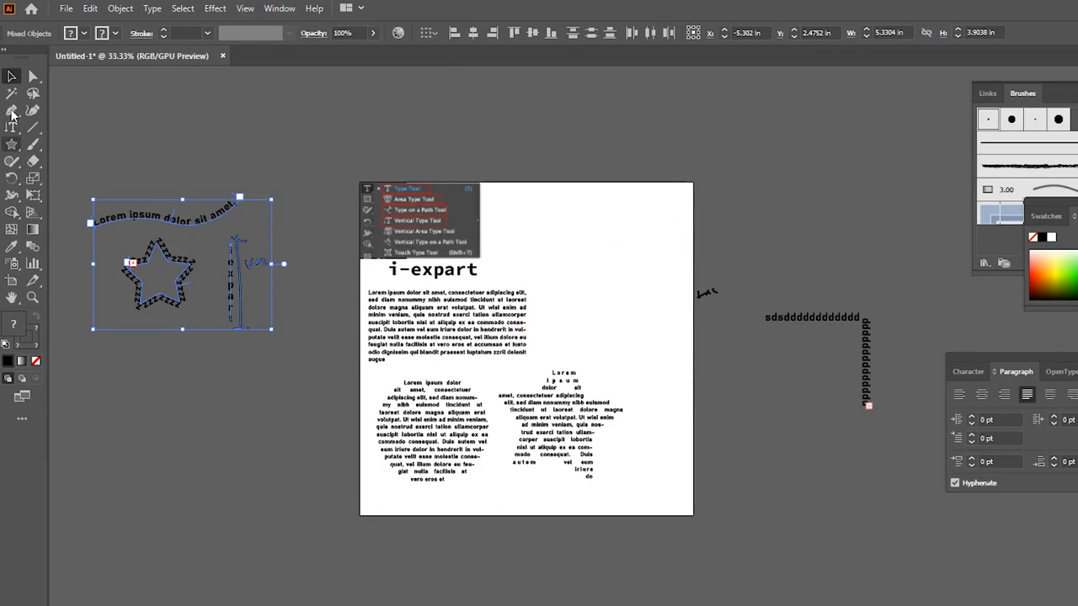
{"action": "left_click", "coordinate": [177, 123]}
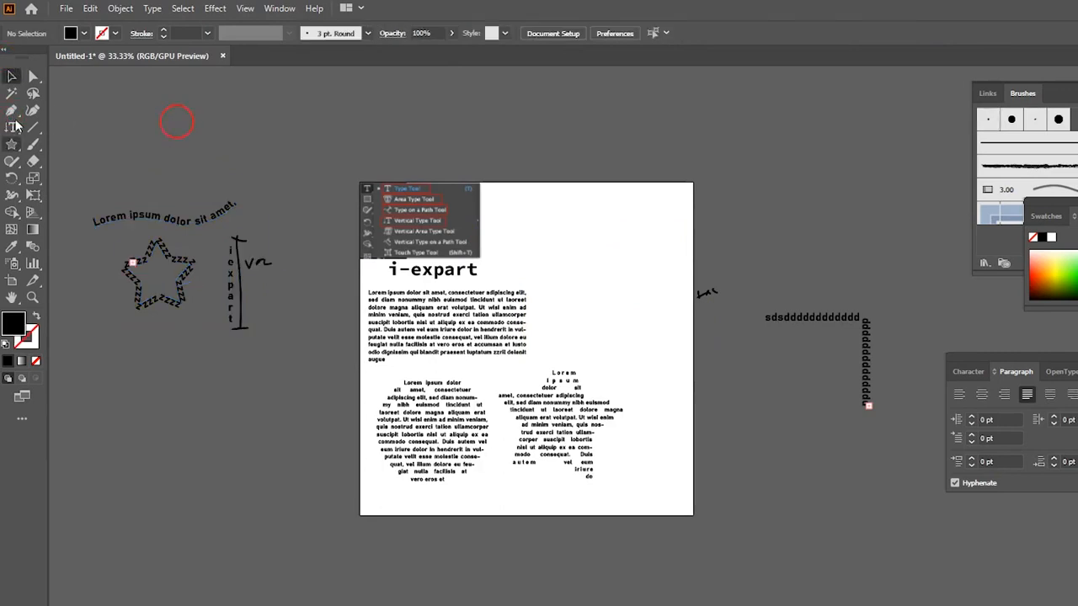
Draw a black rectangle about 3.56 by 2.63 in in the artboard's empty upper-right area with the Rectangle Tool.
{"action": "left_click", "coordinate": [12, 144]}
{"action": "left_click", "coordinate": [74, 111]}
{"action": "key", "text": "m"}
{"action": "scroll", "coordinate": [625, 273], "scroll_direction": "up", "scroll_amount": 2}
{"action": "left_click_drag", "start_coordinate": [493, 217], "coordinate": [453, 361]}
{"action": "left_click_drag", "start_coordinate": [346, 269], "coordinate": [361, 320]}
{"action": "mouse_move", "coordinate": [435, 335]}
{"action": "left_mouse_down"}
{"action": "mouse_move", "coordinate": [518, 418]}
{"action": "mouse_move", "coordinate": [672, 510]}
{"action": "left_mouse_up"}
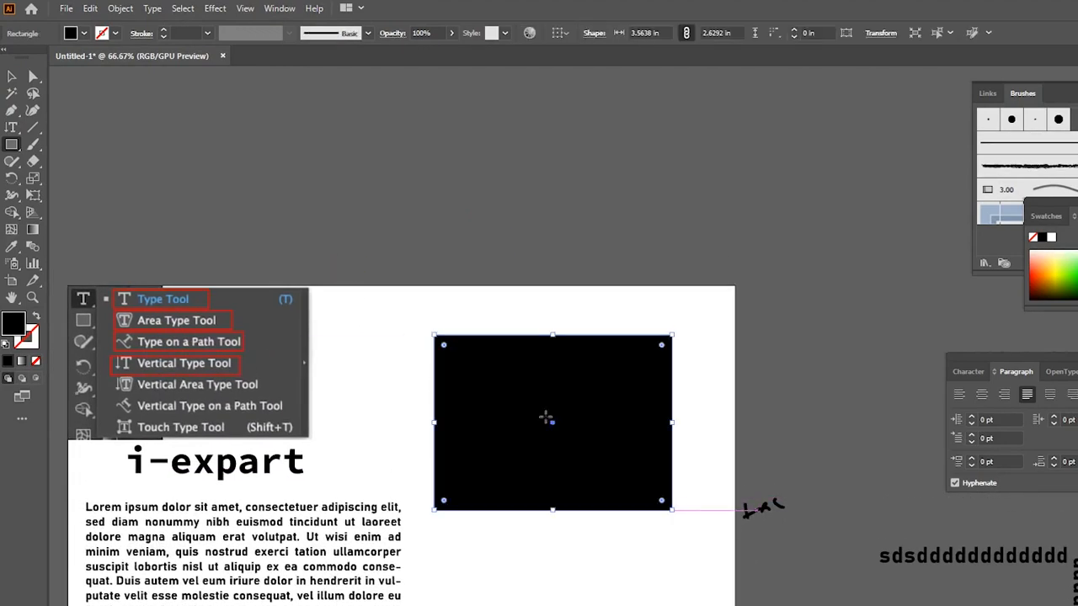
Convert the black rectangle into a text area with the Vertical Area Type Tool and fill it with filler letters "s" and "a".
{"action": "left_click", "coordinate": [12, 126]}
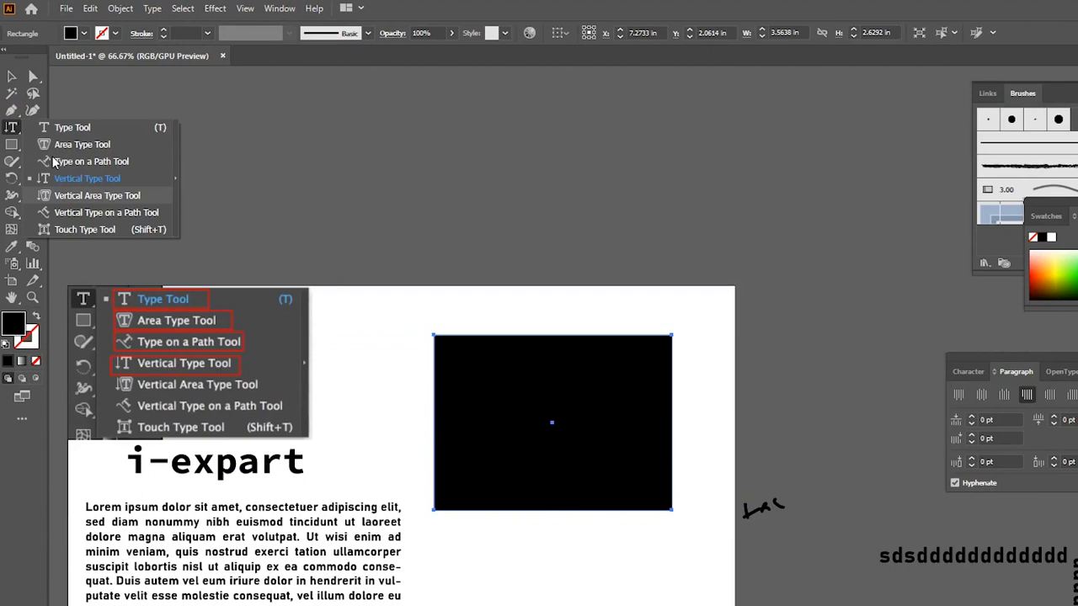
{"action": "left_click", "coordinate": [65, 198]}
{"action": "scroll", "coordinate": [393, 360], "scroll_direction": "up", "scroll_amount": 2}
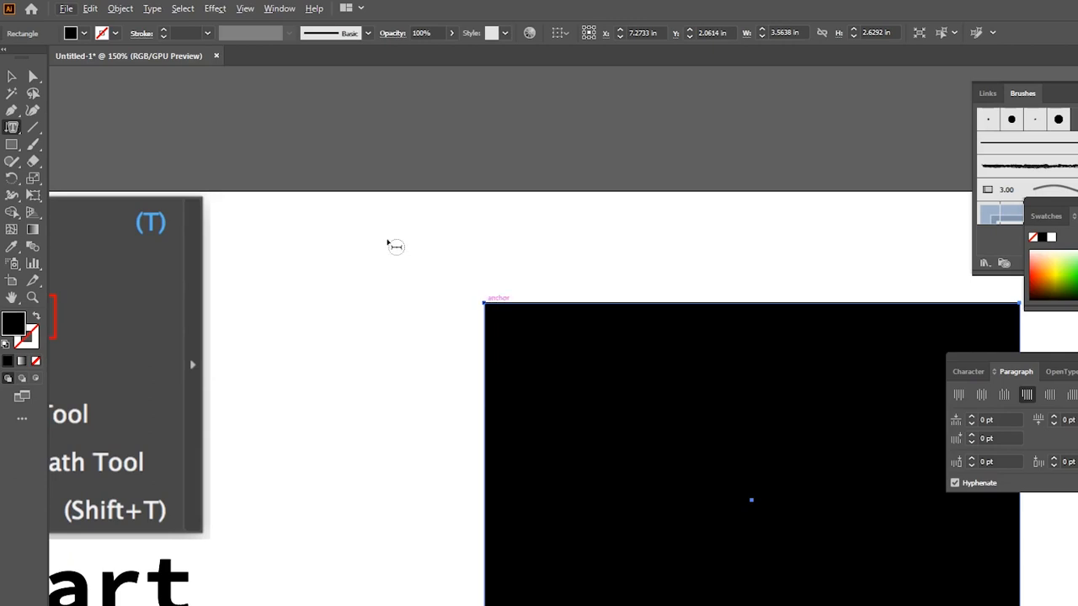
{"action": "left_click", "coordinate": [388, 243]}
{"action": "scroll", "coordinate": [406, 271], "scroll_direction": "down", "scroll_amount": 2}
{"action": "type", "text": "Xssasasasasas"}
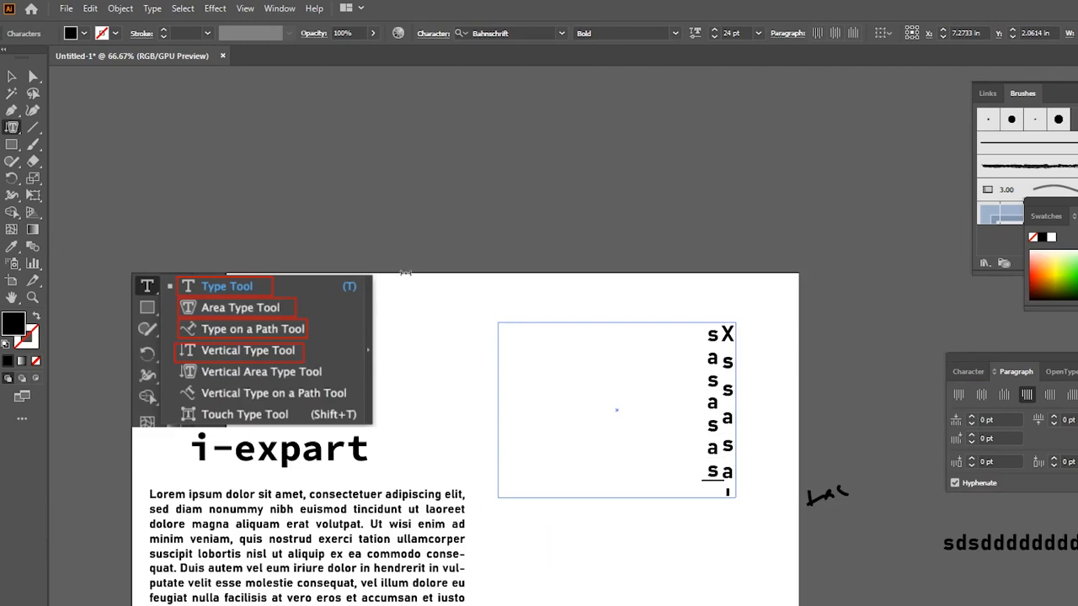
{"action": "type", "text": "aaaaaaaaaaaaaaaaasas"}
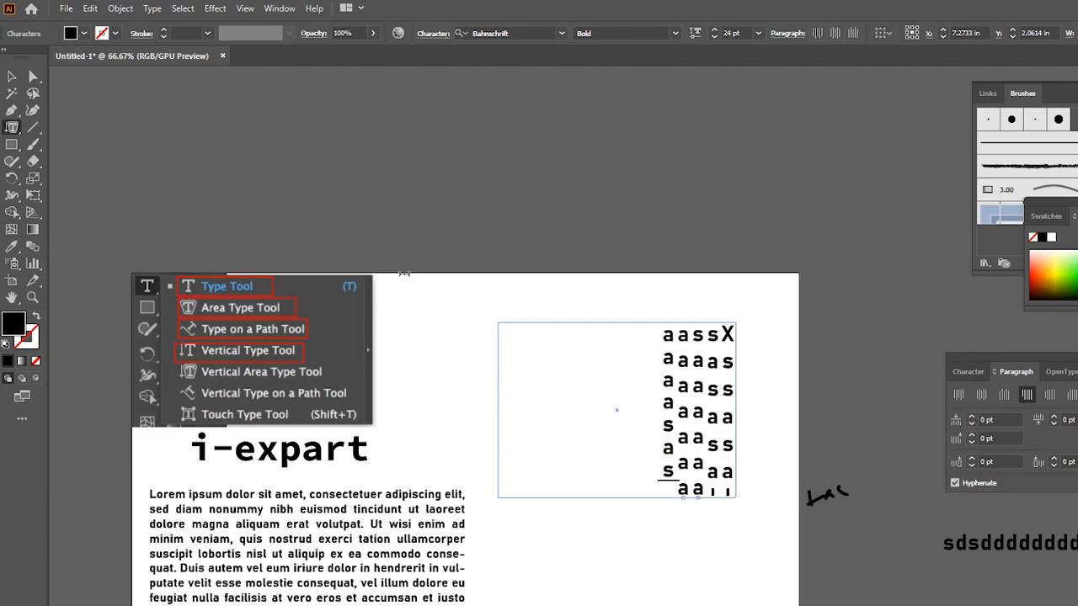
{"action": "type", "text": "ssssssssssssssssssssssssssssssssssssssssssssssssssssssssssssssssss"}
{"action": "type", "text": "aaasasa"}
{"action": "type", "text": "sasasasasas"}
{"action": "type", "text": "a"}
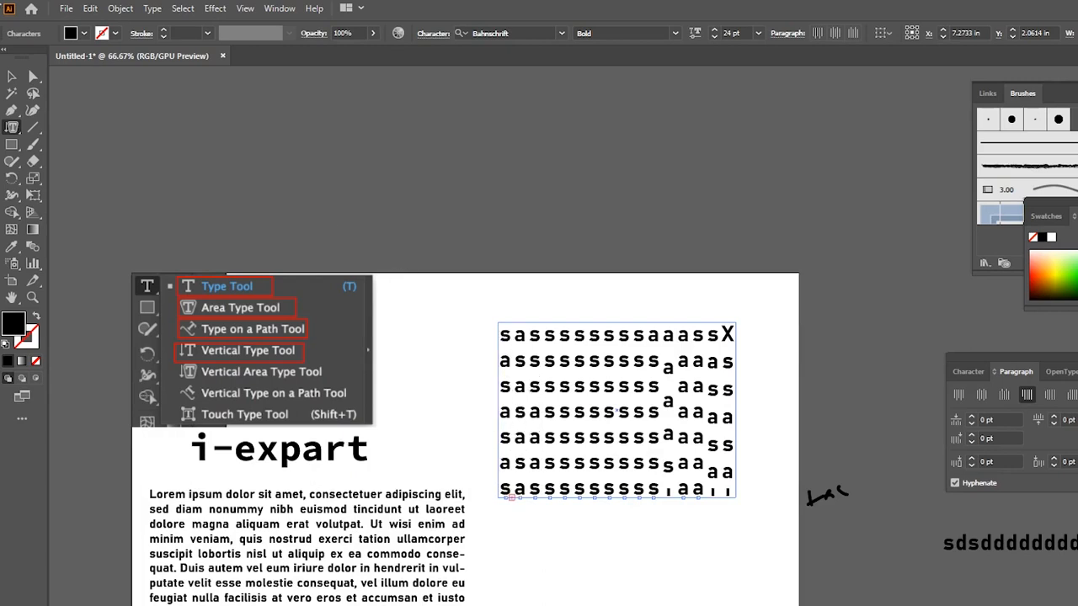
Place a copy of the red outline around the Vertical Area Type Tool entry in the reference image, widened to about 2.46 in.
{"action": "left_click", "coordinate": [11, 76]}
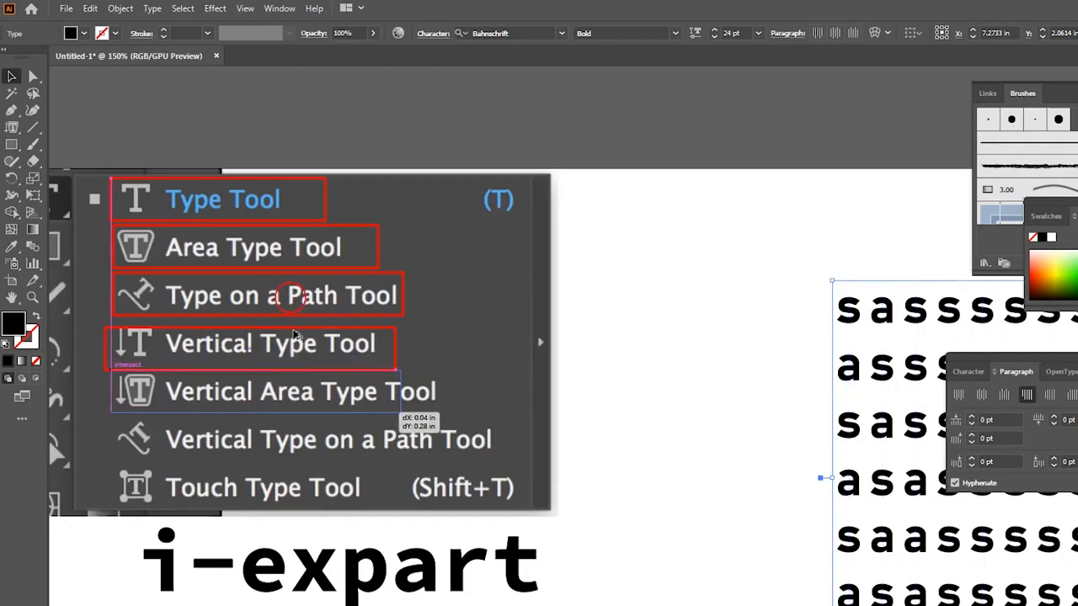
{"action": "left_click_drag", "start_coordinate": [293, 330], "coordinate": [397, 318]}
{"action": "scroll", "coordinate": [274, 257], "scroll_direction": "down", "scroll_amount": 2}
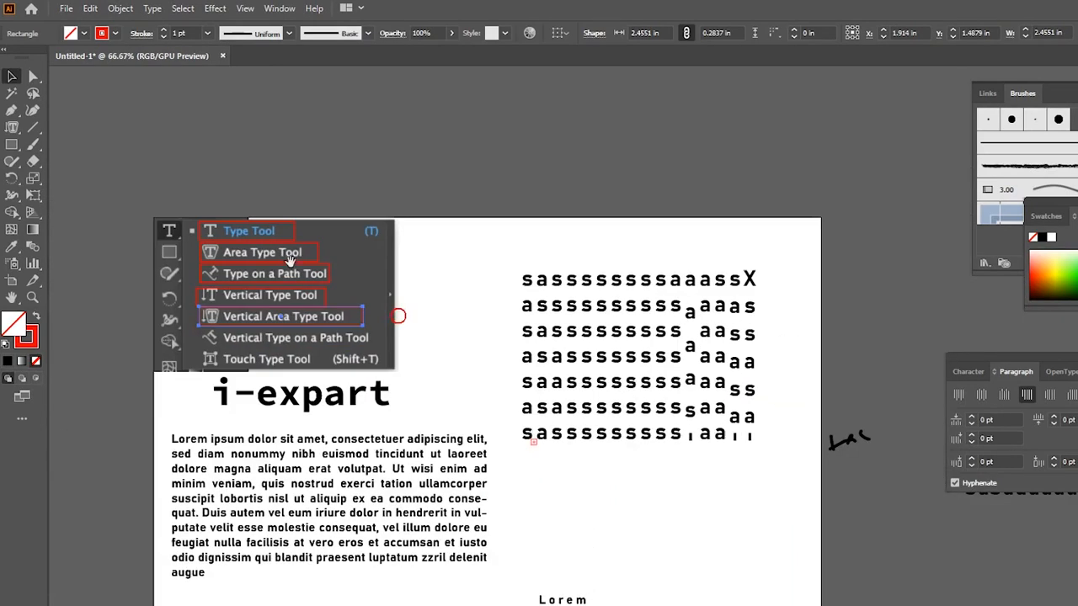
Delete the vertical area text and draw a black rectangle about 2.31 by 2.45 in in the artboard's empty upper-right area.
{"action": "left_click", "coordinate": [519, 341]}
{"action": "key", "text": "Delete"}
{"action": "scroll", "coordinate": [323, 295], "scroll_direction": "up", "scroll_amount": 2}
{"action": "left_click_drag", "start_coordinate": [212, 282], "coordinate": [371, 258]}
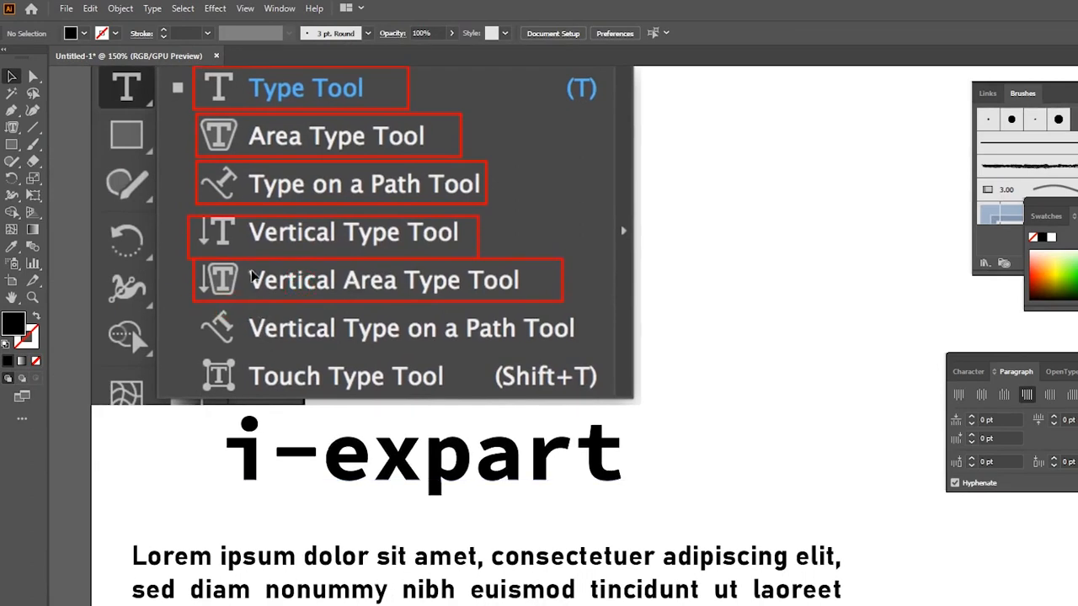
{"action": "left_click_drag", "start_coordinate": [423, 325], "coordinate": [273, 326]}
{"action": "key", "text": "ctrl+1"}
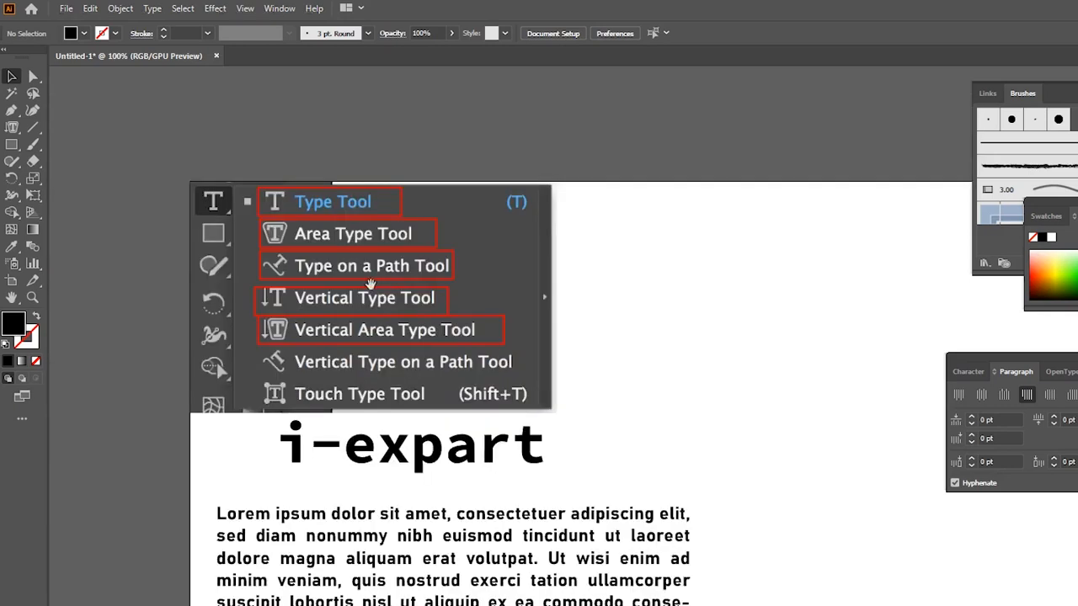
{"action": "left_click_drag", "start_coordinate": [371, 287], "coordinate": [242, 279]}
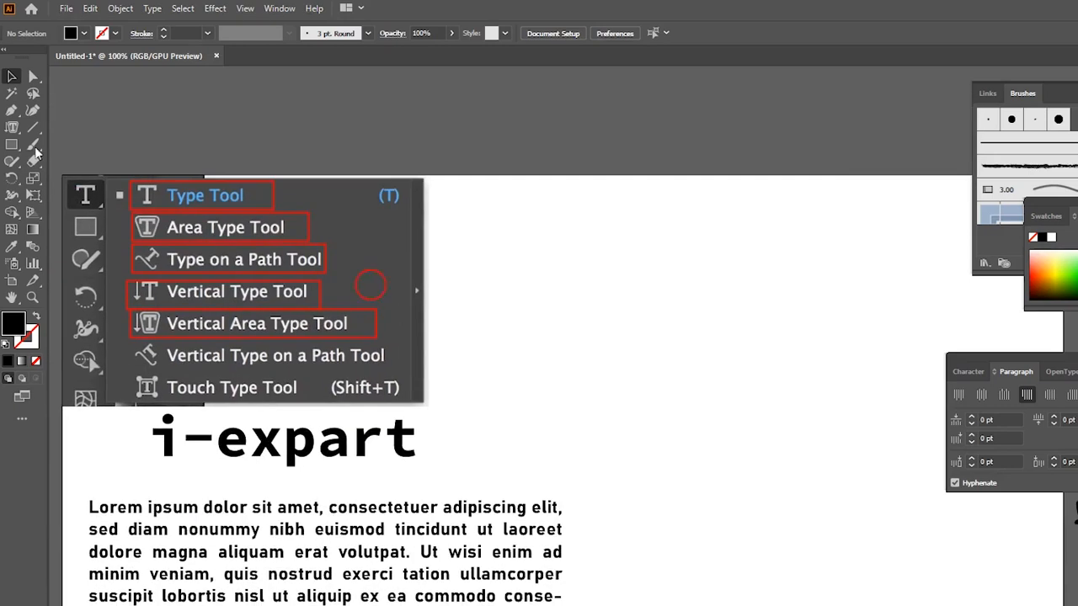
{"action": "left_click_drag", "start_coordinate": [634, 280], "coordinate": [867, 525]}
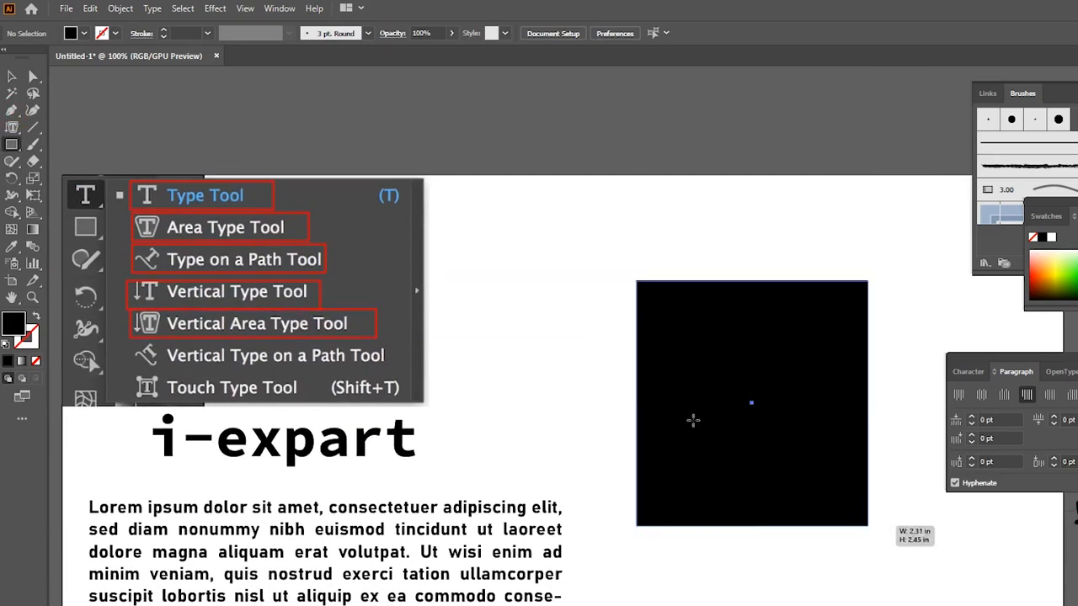
Run filler letters "a" and "s" around the black rectangle's outline with the Vertical Type on a Path Tool.
{"action": "left_click", "coordinate": [12, 127]}
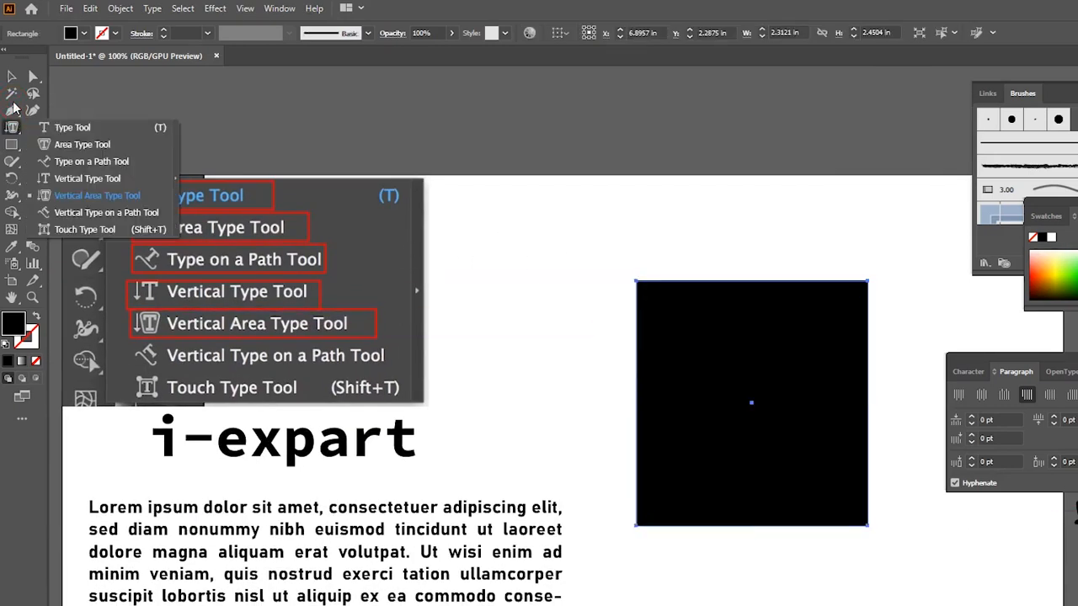
{"action": "left_click", "coordinate": [91, 160]}
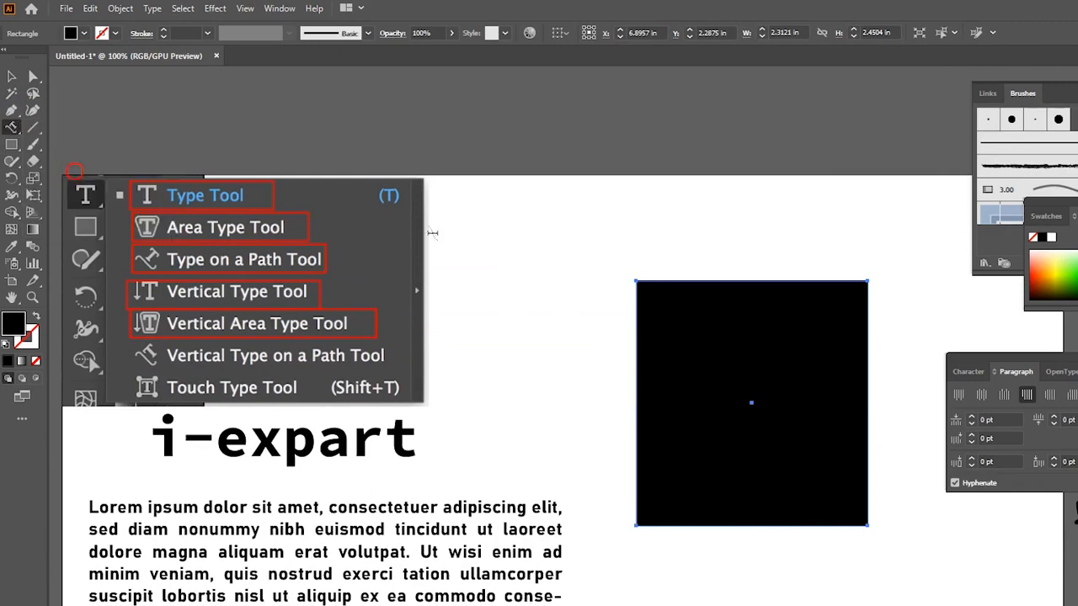
{"action": "left_click", "coordinate": [647, 281]}
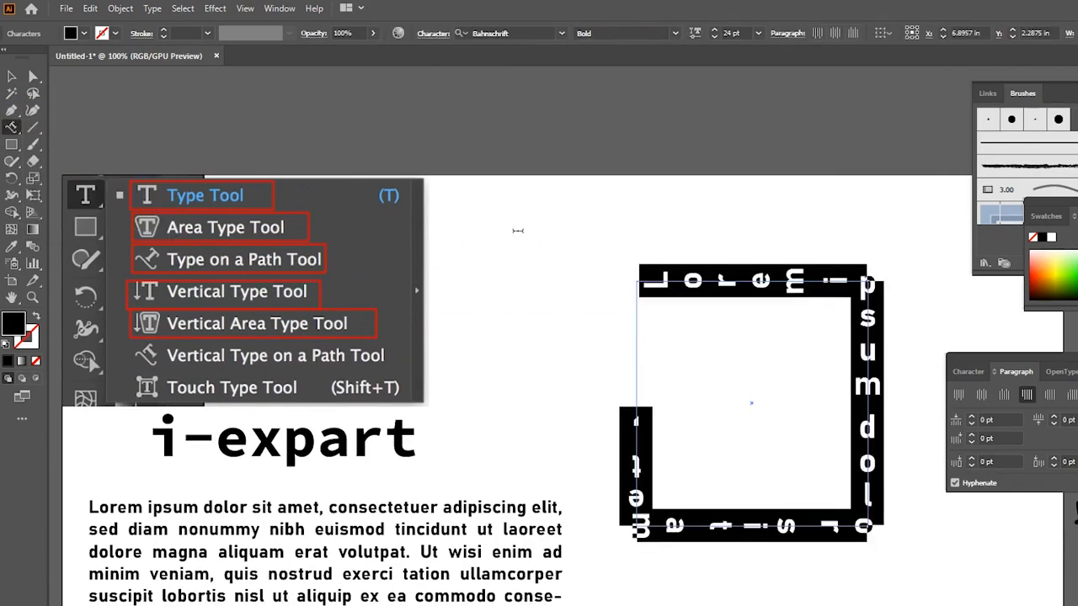
{"action": "type", "text": "asaaaaaaaaas"}
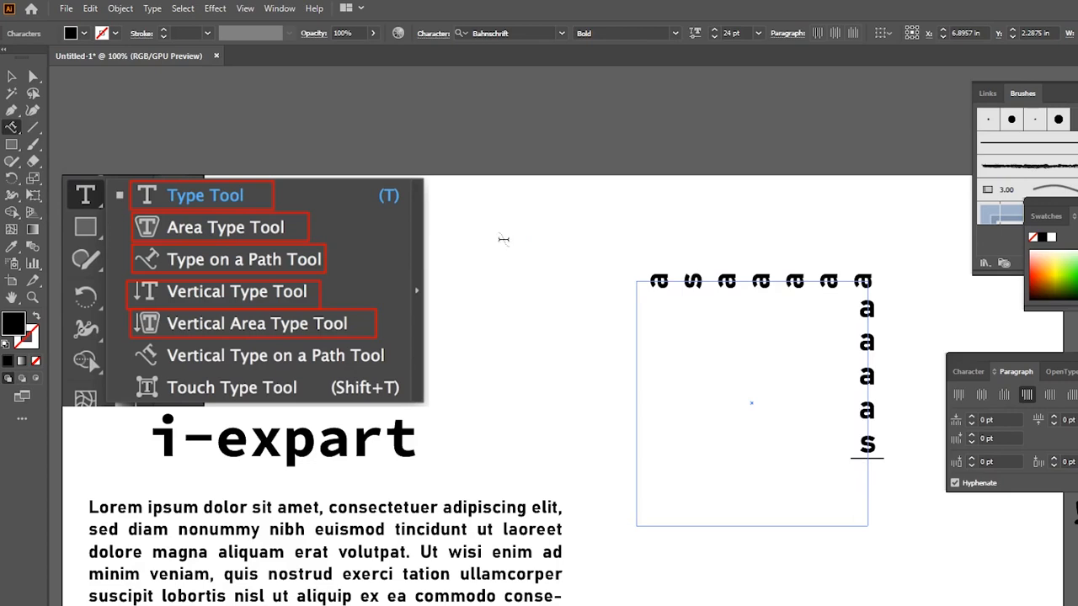
{"action": "type", "text": "aaaaaaaaaaaaaaaa"}
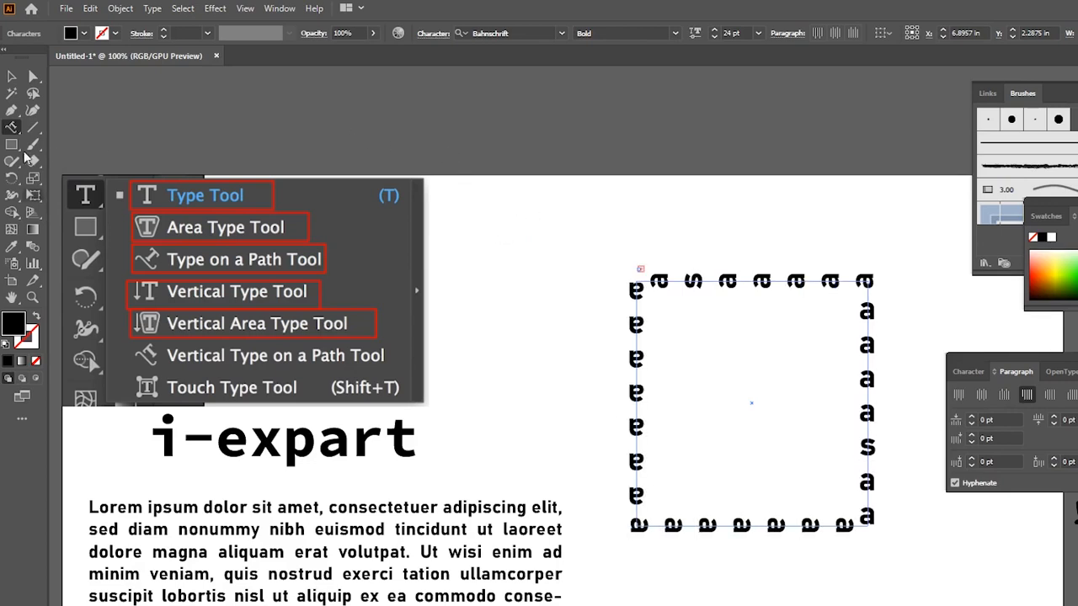
Select the letter "a" in the "i-expart" heading with the Touch Type Tool and stretch it horizontally to nearly double width.
{"action": "left_click", "coordinate": [11, 126]}
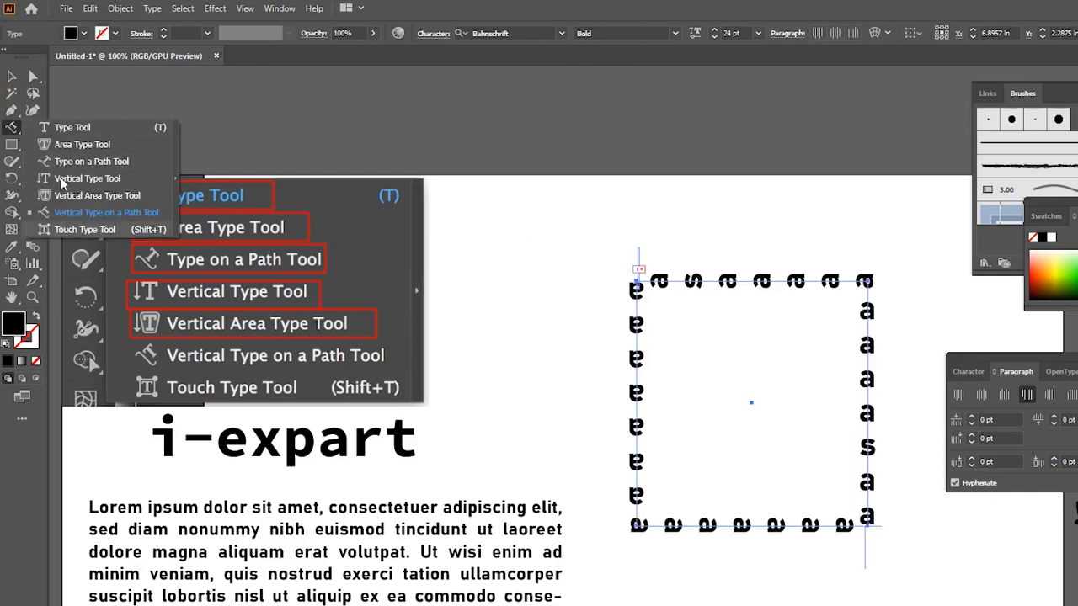
{"action": "left_click", "coordinate": [84, 229]}
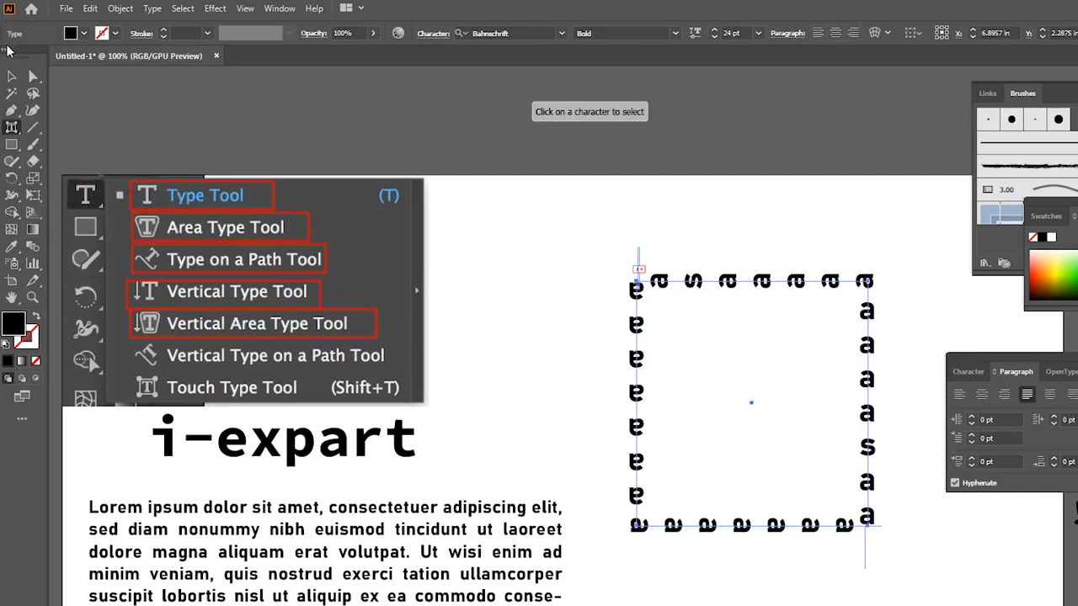
{"action": "left_click", "coordinate": [11, 76]}
{"action": "left_click", "coordinate": [236, 365]}
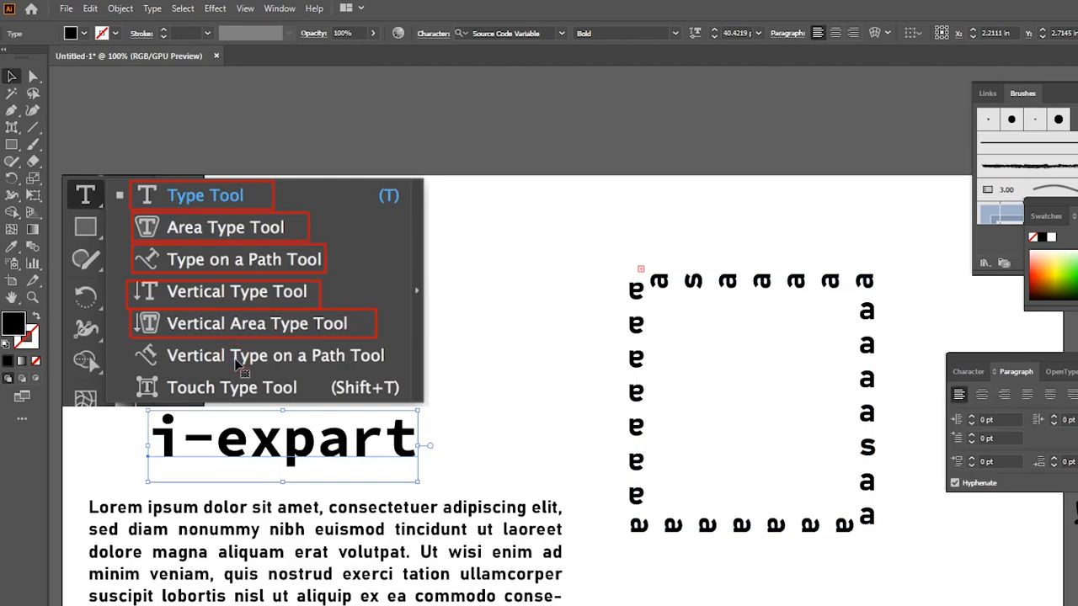
{"action": "left_click", "coordinate": [11, 128]}
{"action": "left_click", "coordinate": [334, 440]}
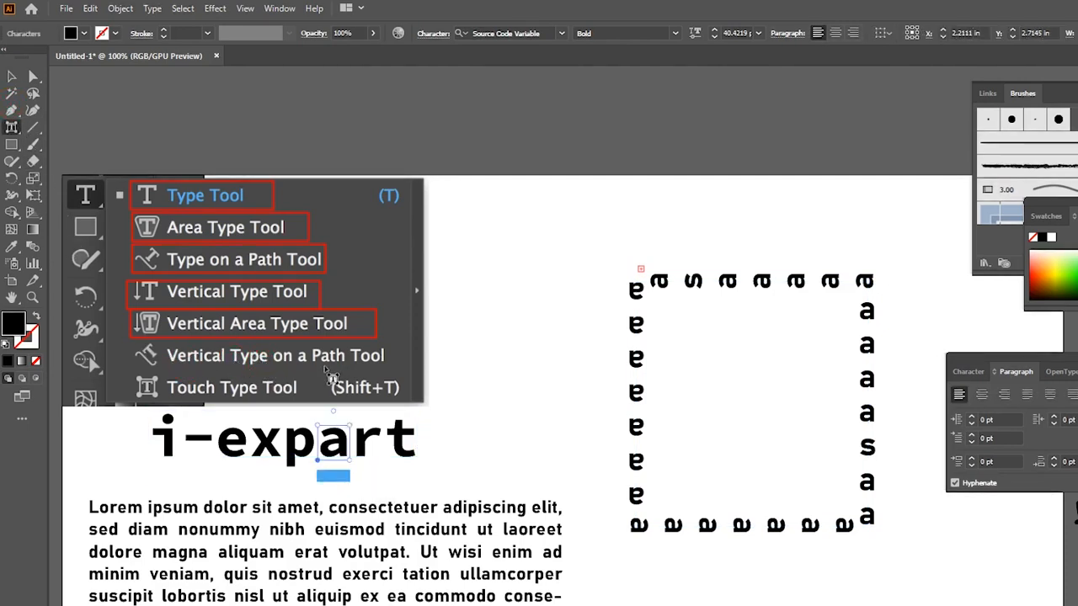
{"action": "left_click_drag", "start_coordinate": [349, 459], "coordinate": [462, 461]}
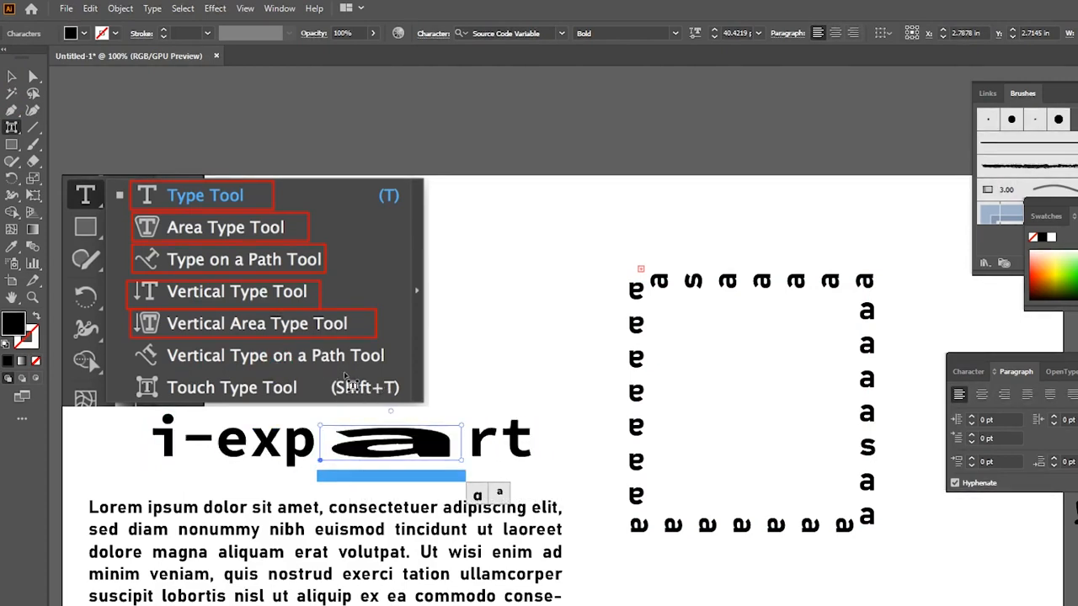
{"action": "left_click_drag", "start_coordinate": [460, 460], "coordinate": [378, 463]}
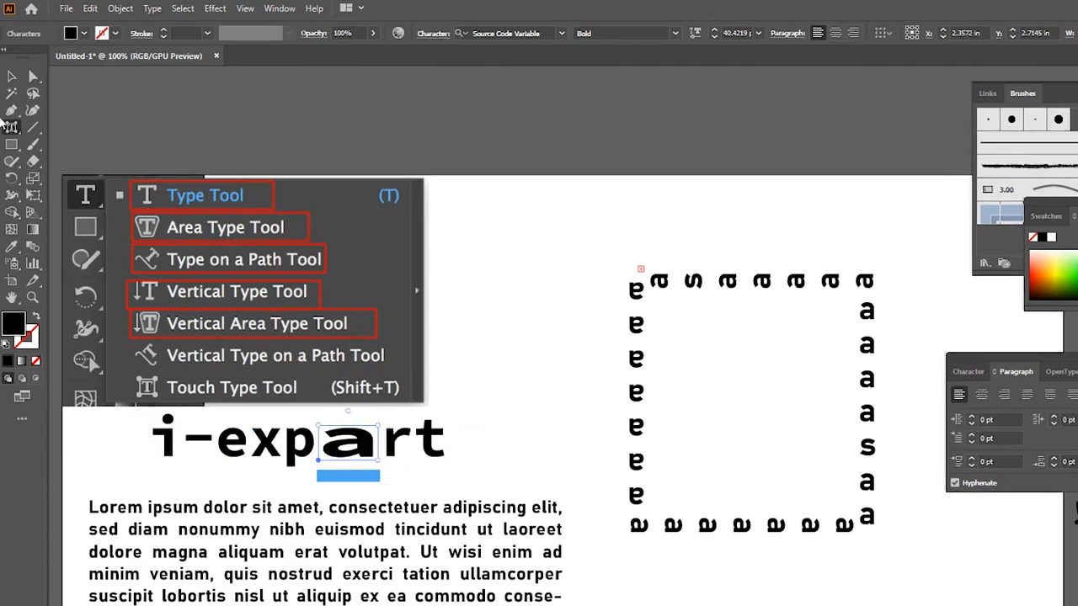
Place a copy of the red outline around the Vertical Type on a Path Tool entry in the reference image, widened to about 2.70 in.
{"action": "left_click", "coordinate": [9, 73]}
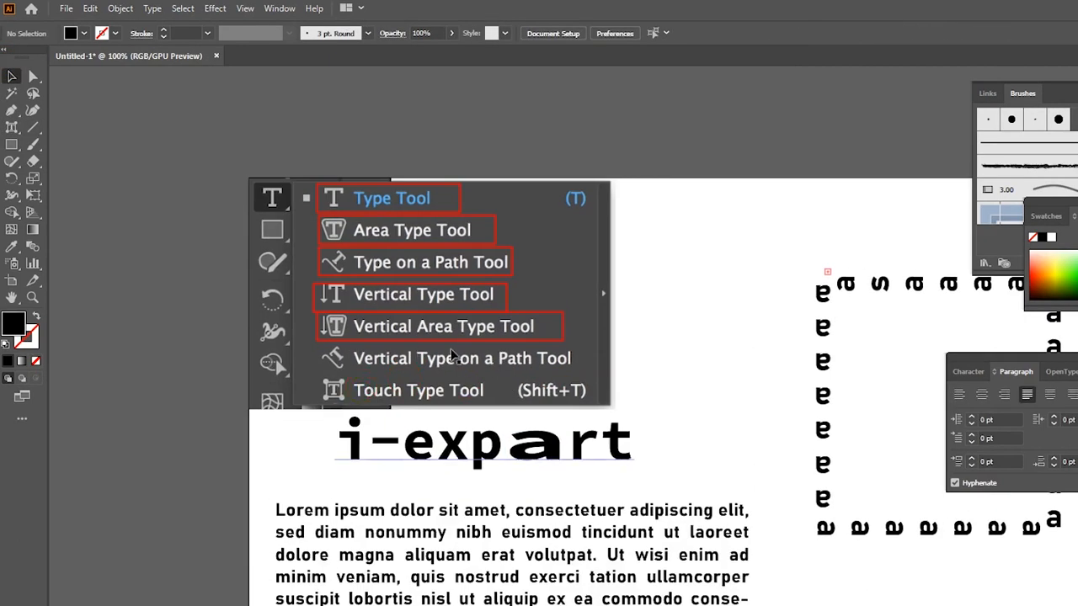
{"action": "scroll", "coordinate": [373, 278], "scroll_direction": "up", "scroll_amount": 1}
{"action": "left_click_drag", "start_coordinate": [386, 269], "coordinate": [386, 313]}
{"action": "left_click_drag", "start_coordinate": [486, 297], "coordinate": [517, 297]}
{"action": "left_click", "coordinate": [531, 302]}
{"action": "scroll", "coordinate": [497, 306], "scroll_direction": "down", "scroll_amount": 1}
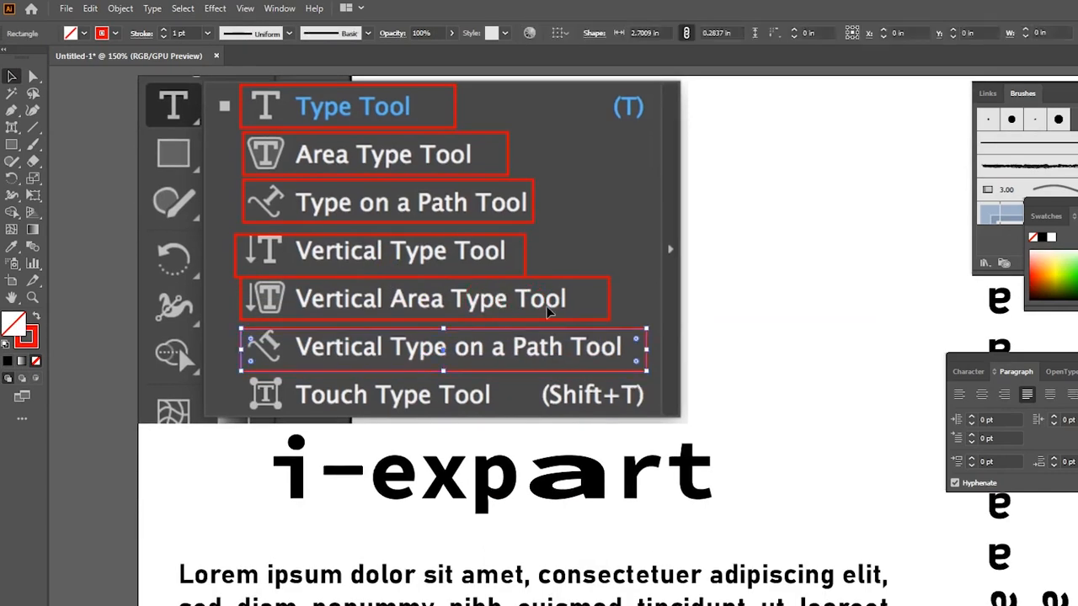